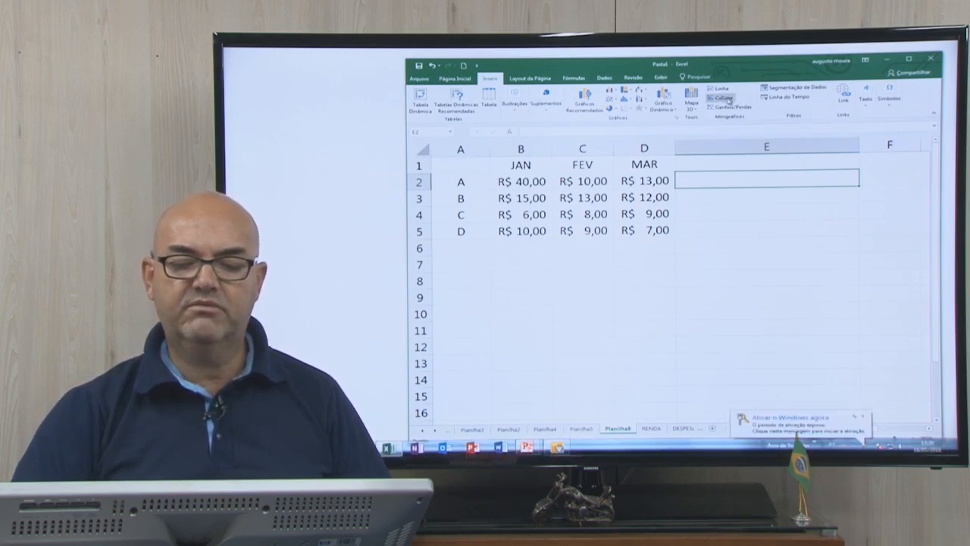
click(726, 107)
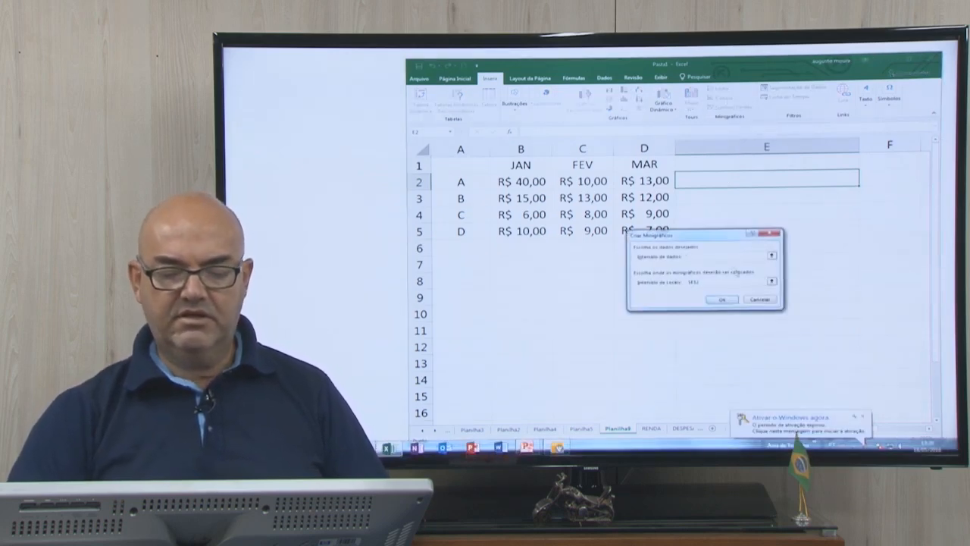
drag(714, 240, 700, 270)
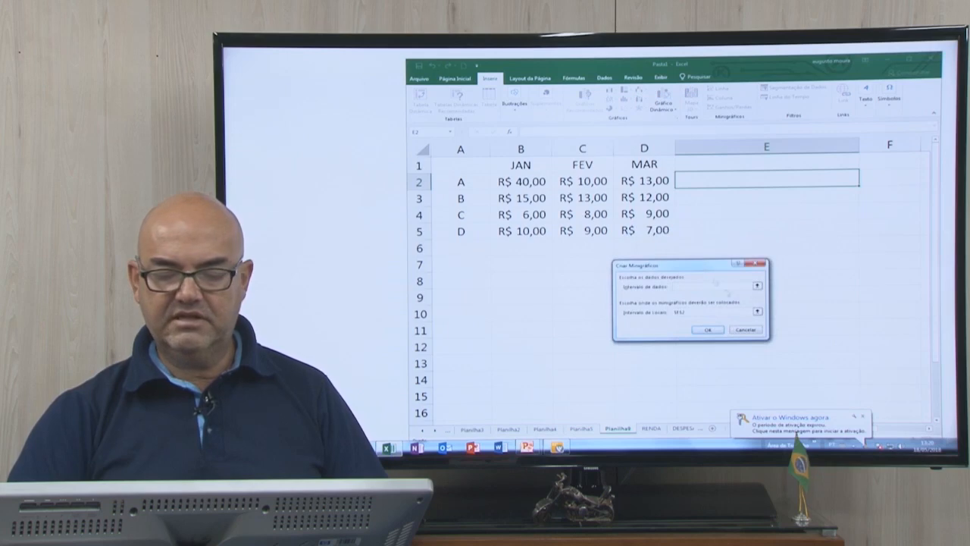
click(757, 287)
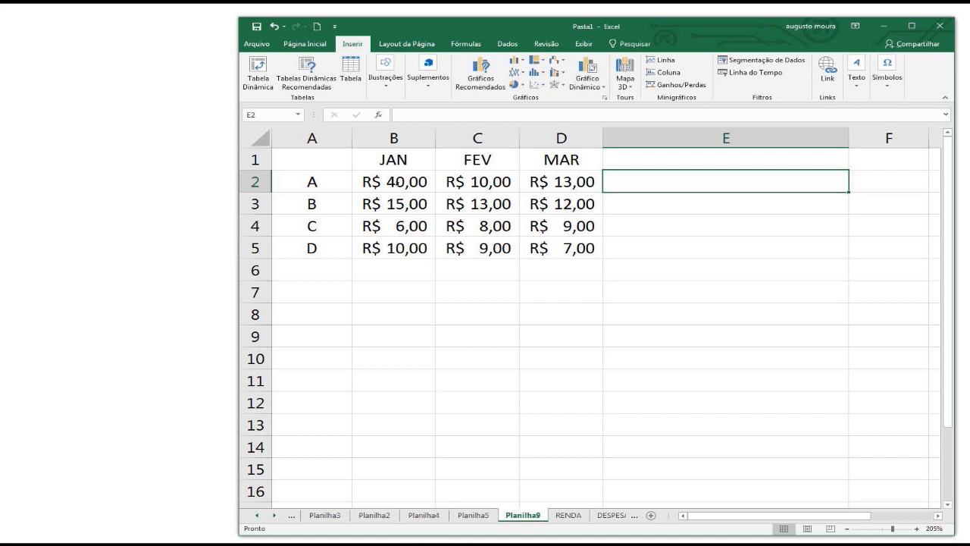
Insert a column sparkline in cell E2 from the data range B2:D2.
drag(395, 182, 576, 182)
click(670, 177)
click(322, 44)
click(353, 44)
click(664, 72)
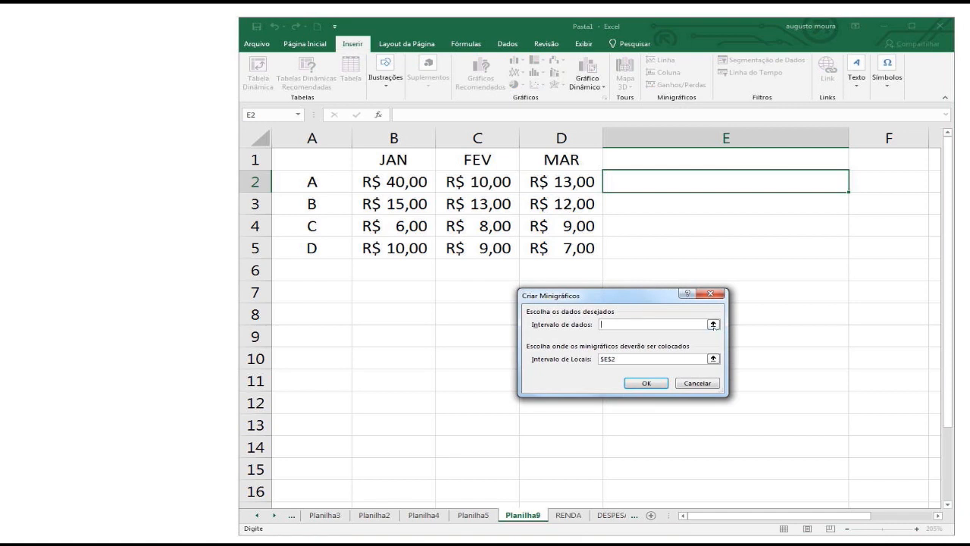
click(713, 324)
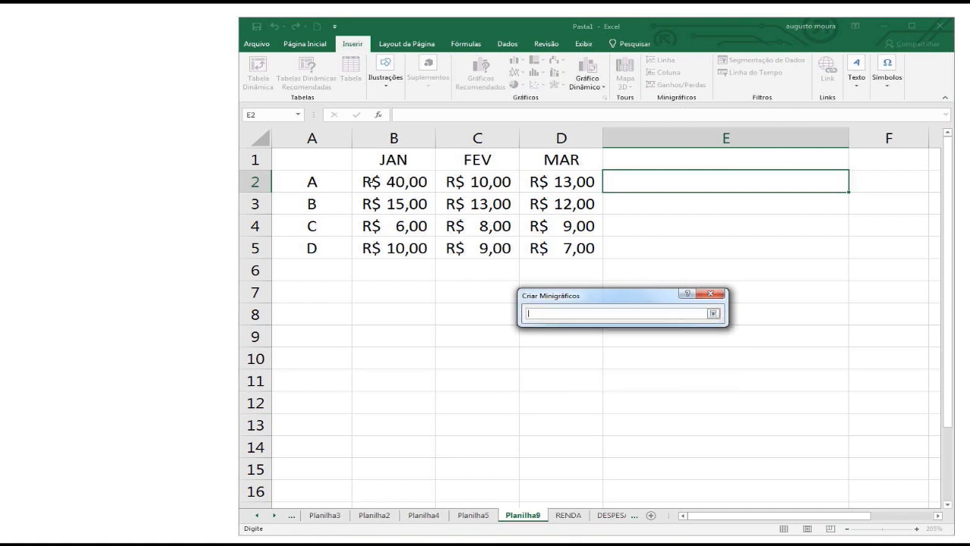
drag(368, 183, 592, 186)
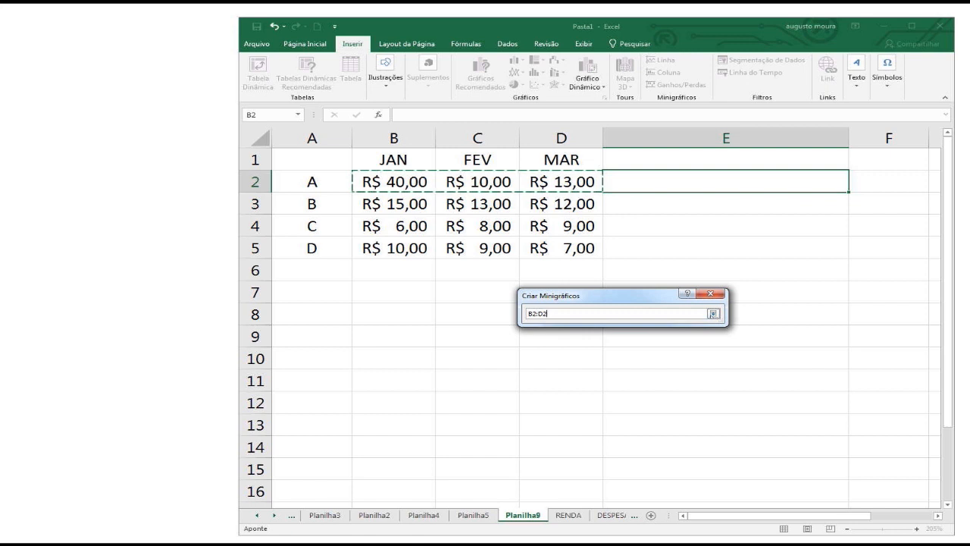
click(712, 313)
click(717, 358)
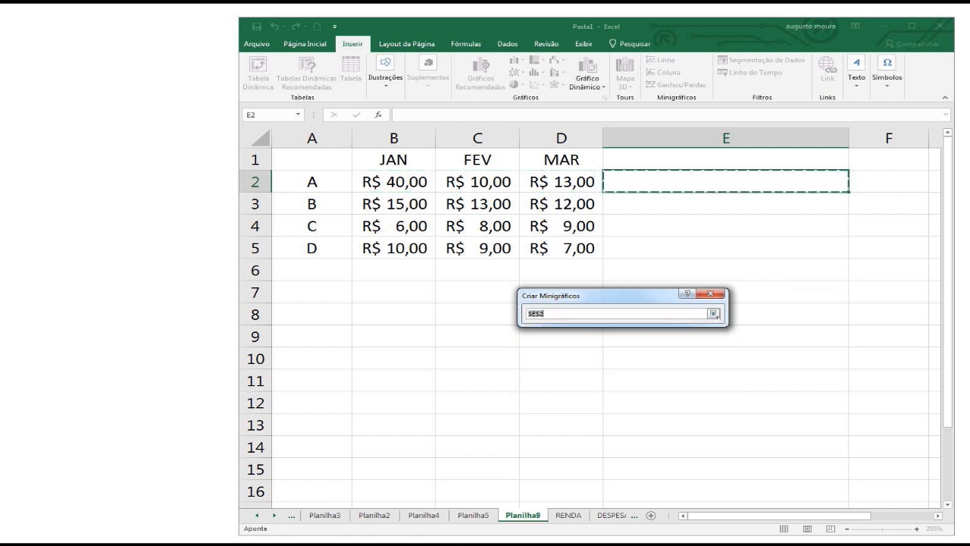
click(713, 313)
click(645, 384)
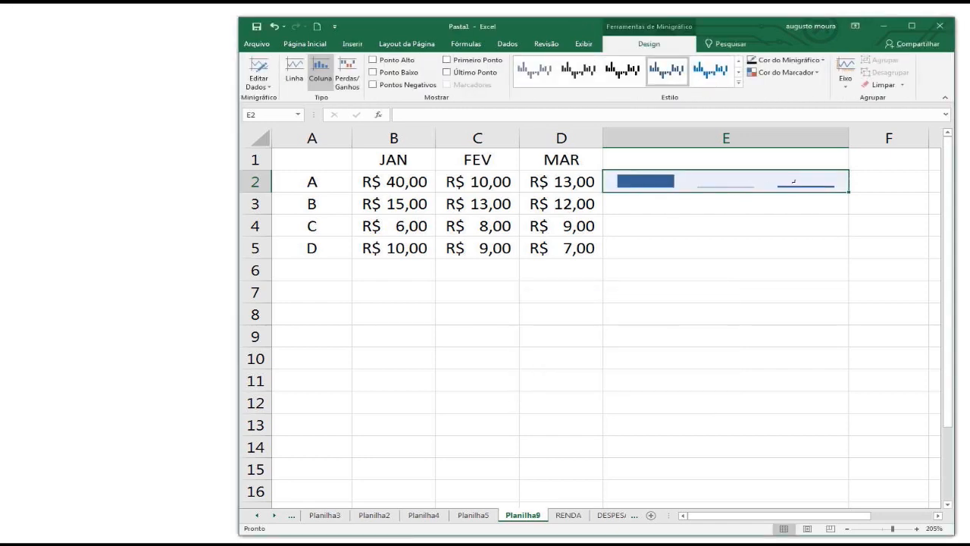
Compare row A's JAN, FEV and MAR values with the column sparkline in E2.
click(393, 172)
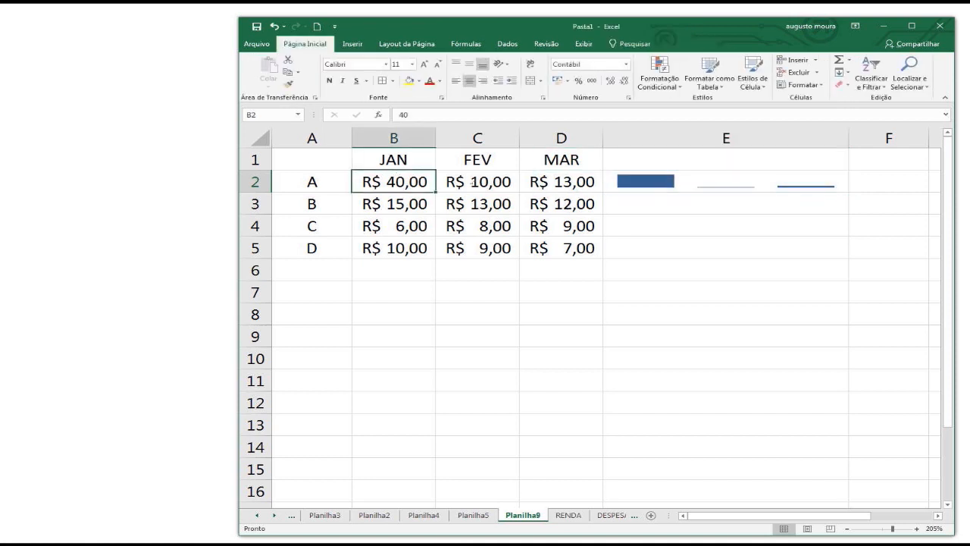
click(477, 181)
key(Right)
key(Left)
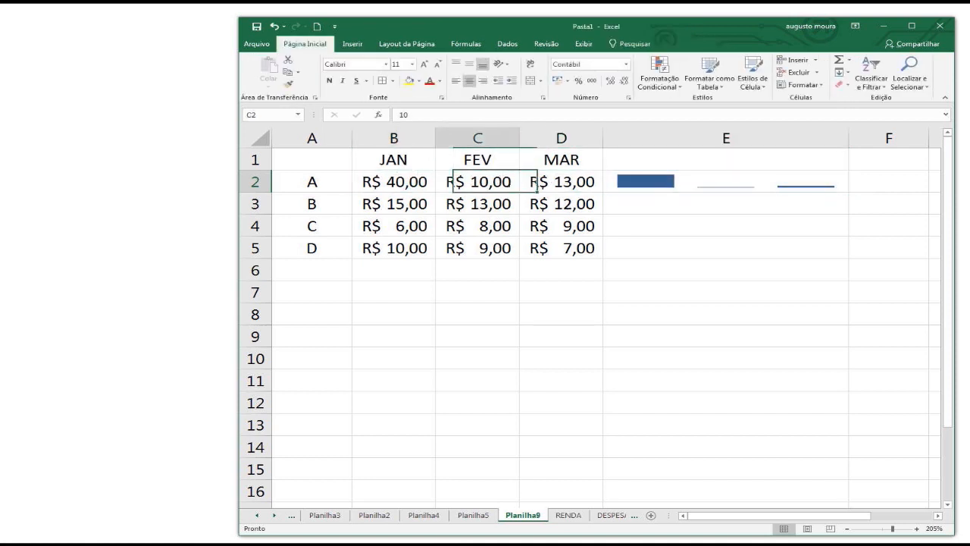
key(Right)
click(776, 183)
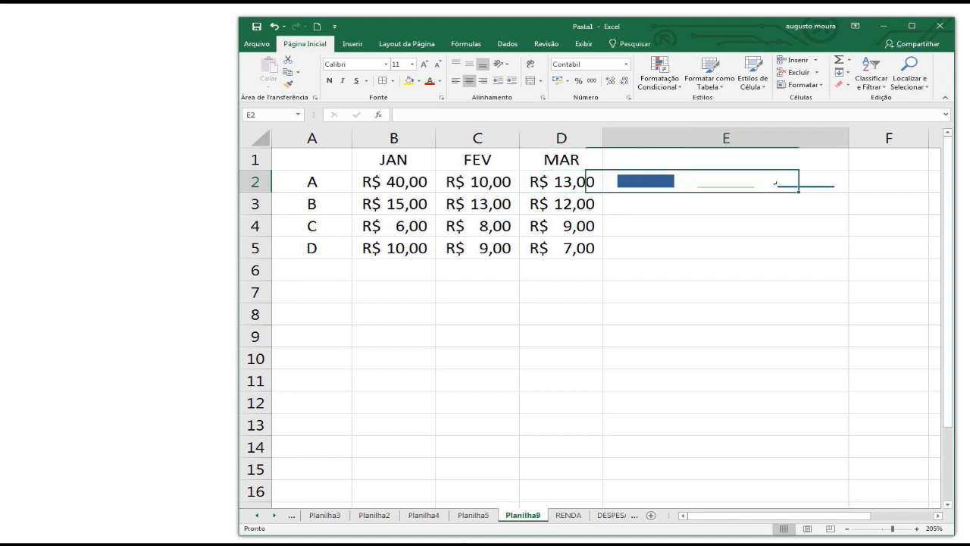
Set row A's JAN value in cell B2 to 15.
click(397, 181)
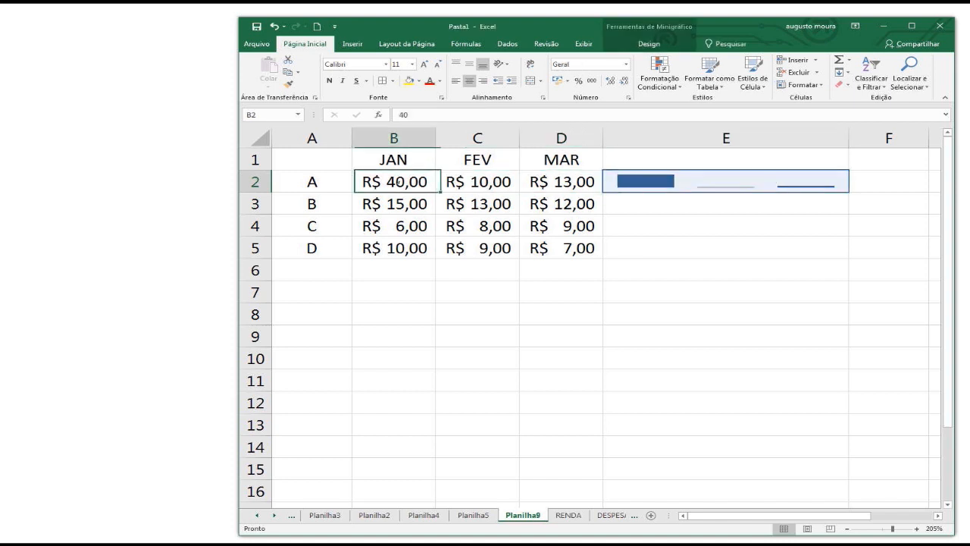
text(15)
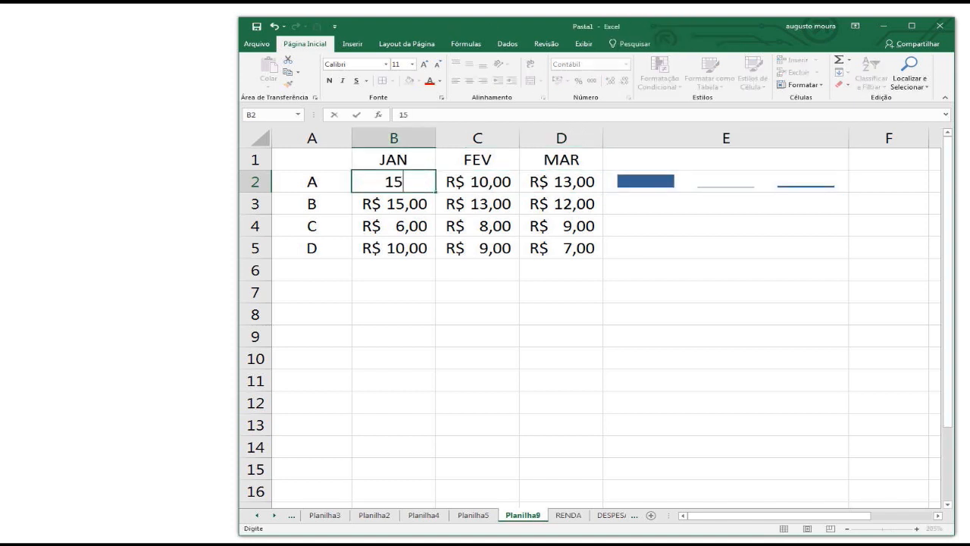
key(Return)
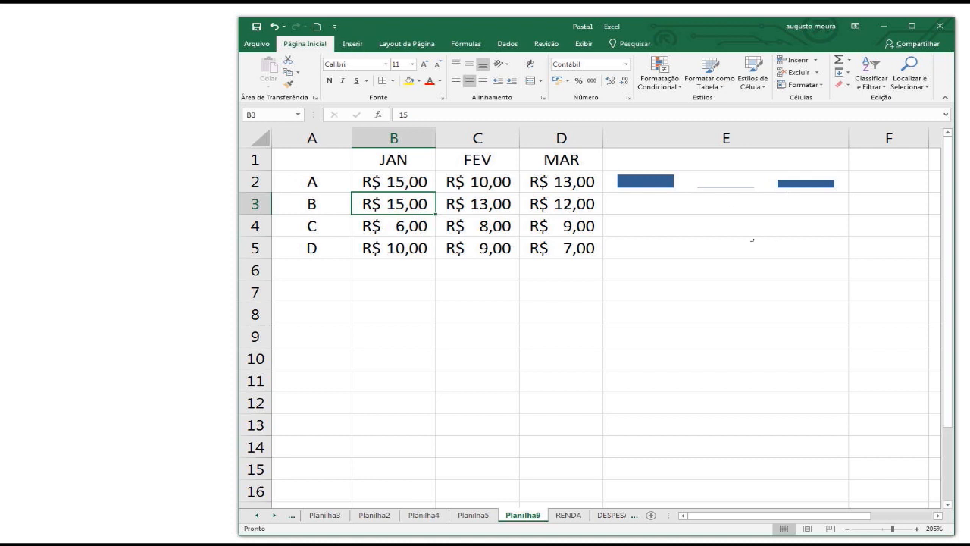
Fill the column sparkline from E2 down through E5 for rows B, C and D.
click(830, 186)
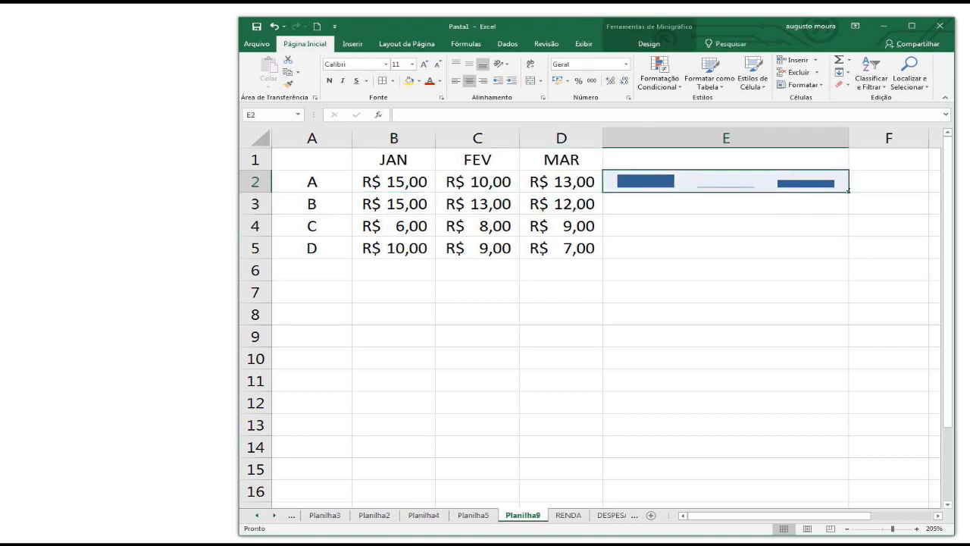
drag(849, 191, 822, 253)
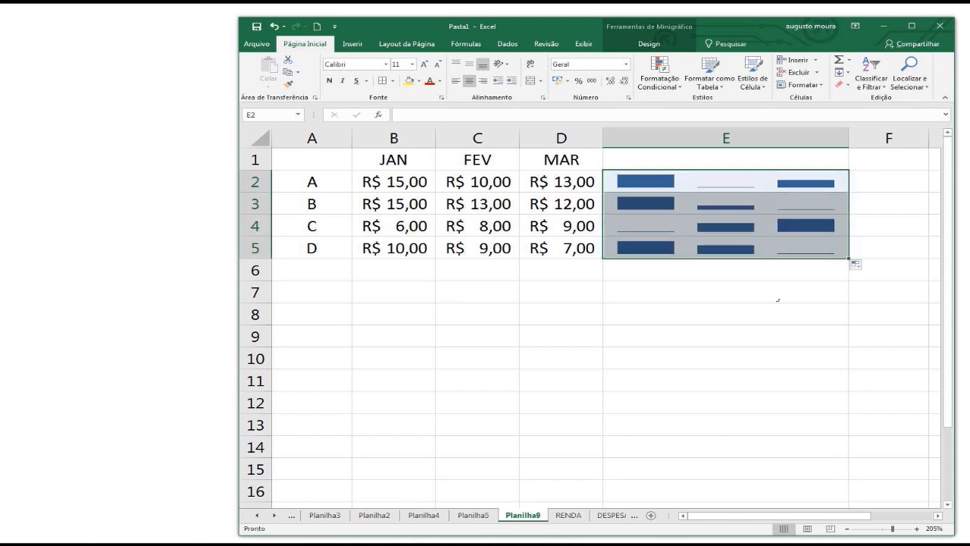
click(777, 299)
Examine the column sparklines in E2:E5 row by row against the monthly values of A to D.
click(732, 203)
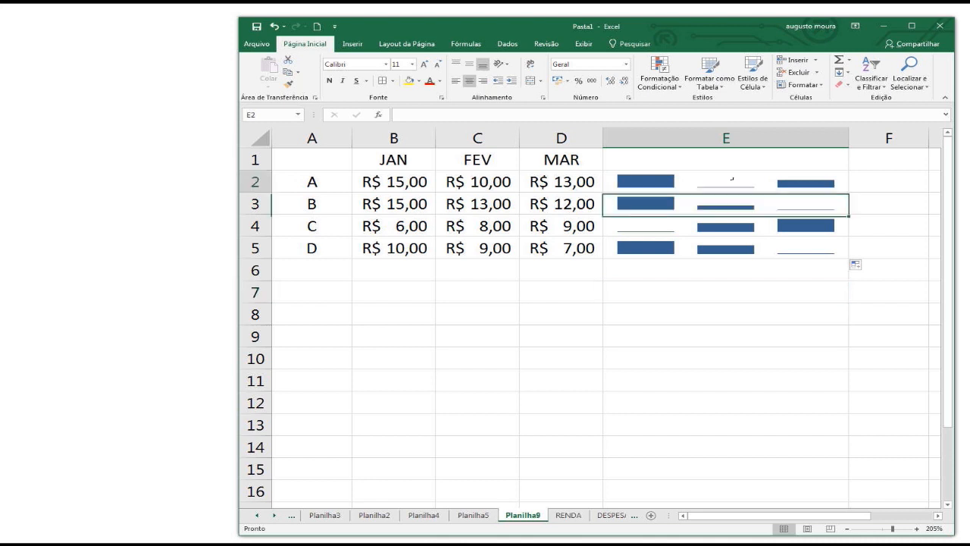
click(730, 197)
click(732, 179)
click(731, 201)
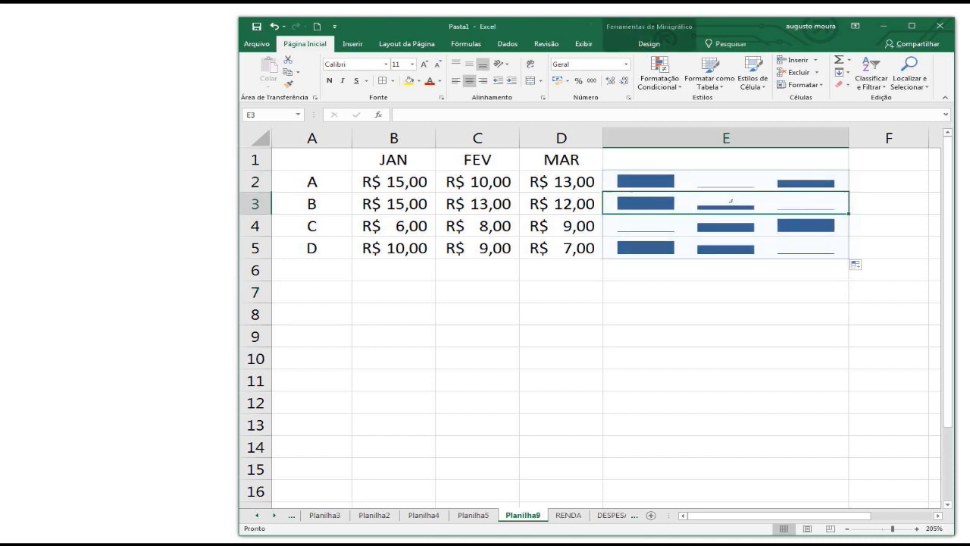
click(729, 225)
click(728, 246)
click(656, 187)
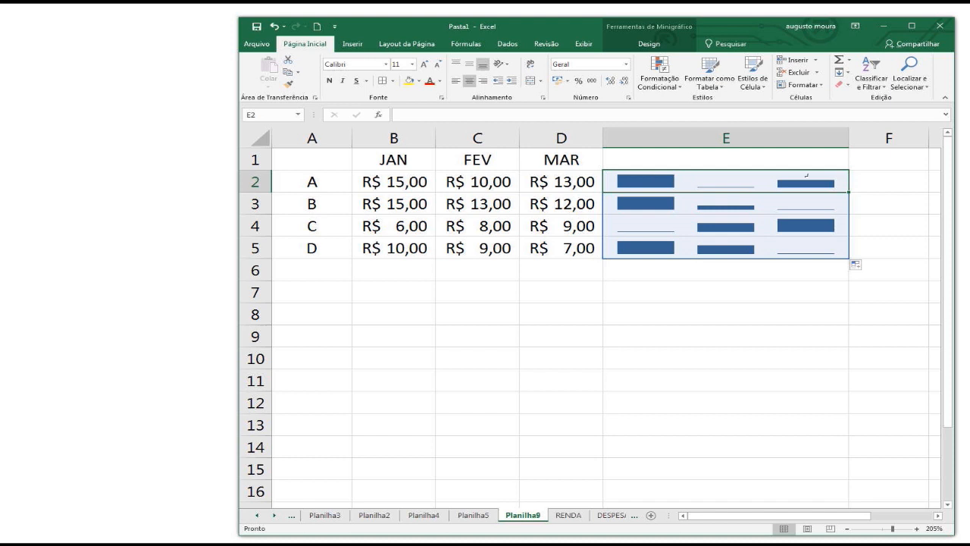
click(656, 199)
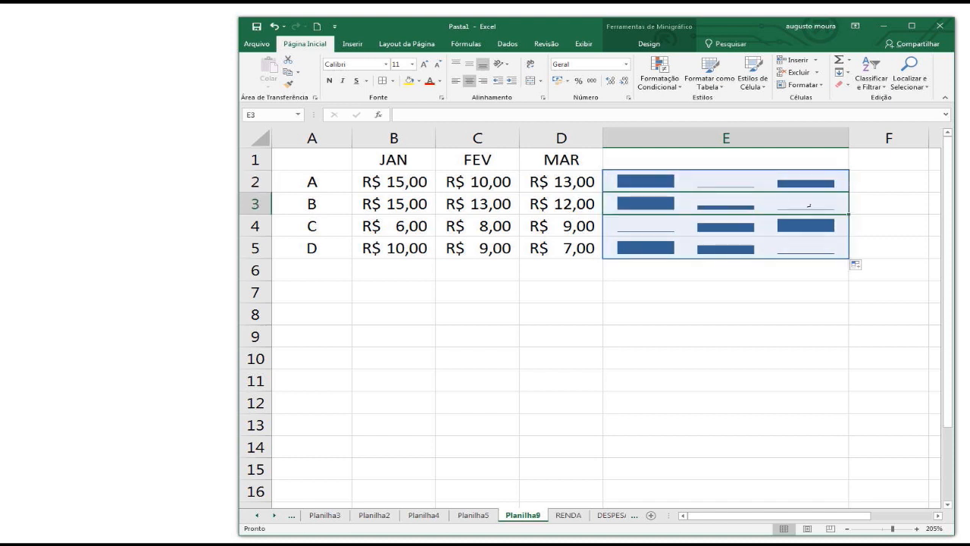
click(670, 231)
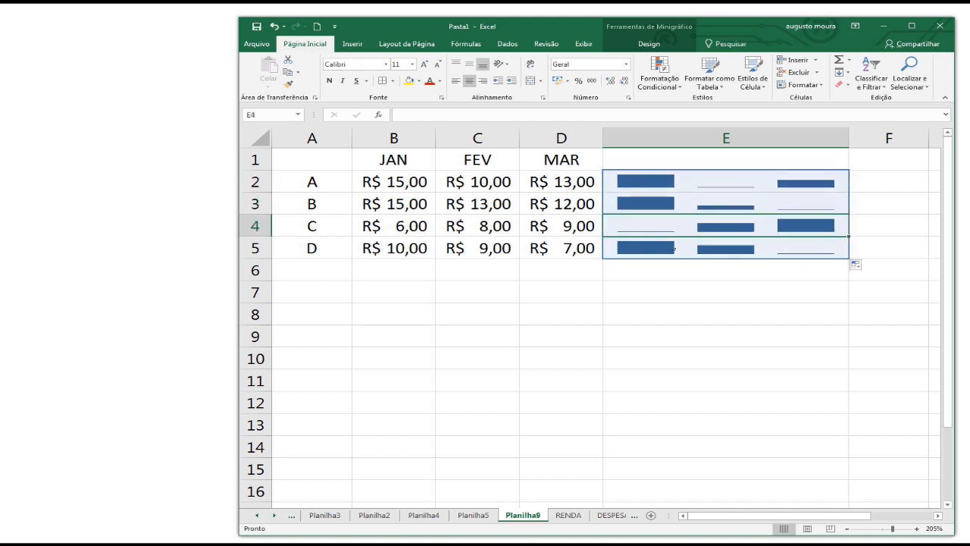
click(673, 249)
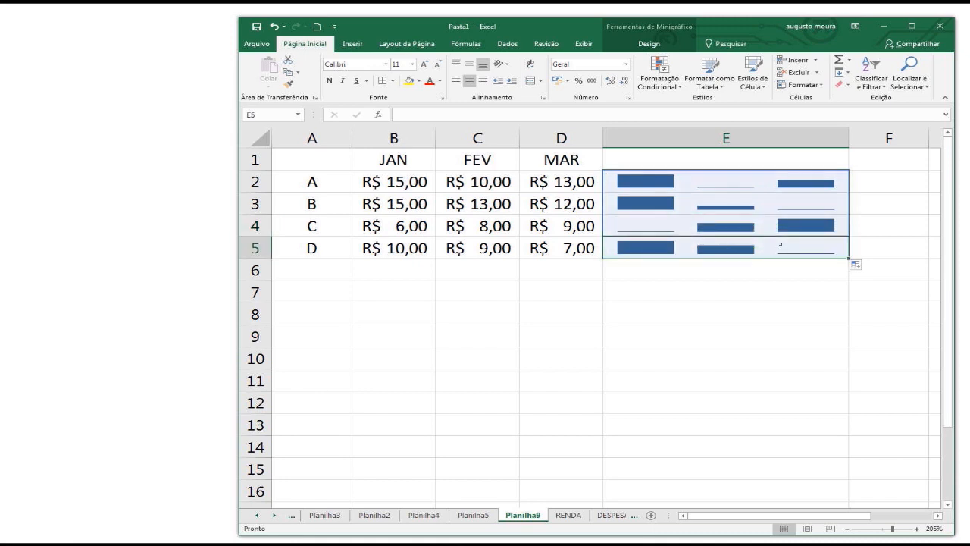
click(758, 273)
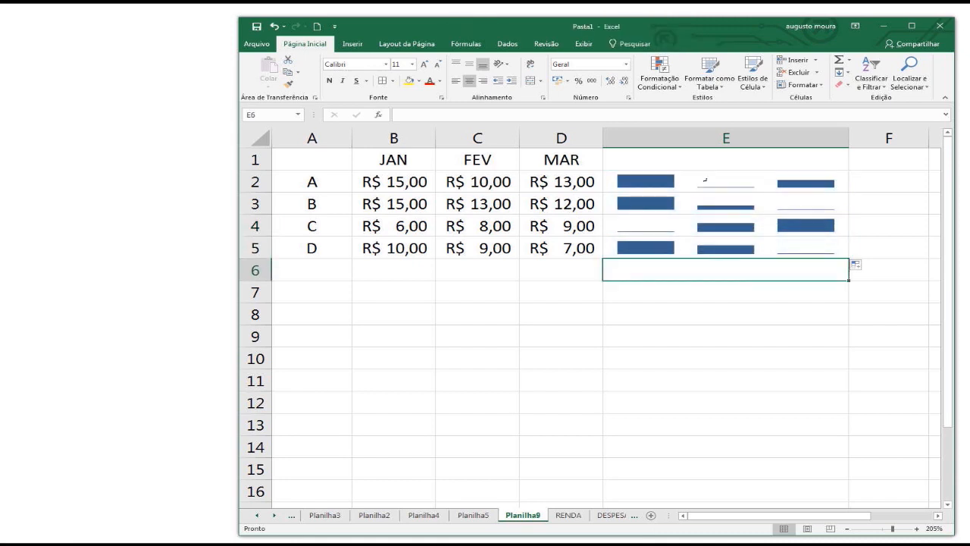
Insert a line sparkline in E2 from the data range B2:D2 and fill it down through E5.
click(688, 188)
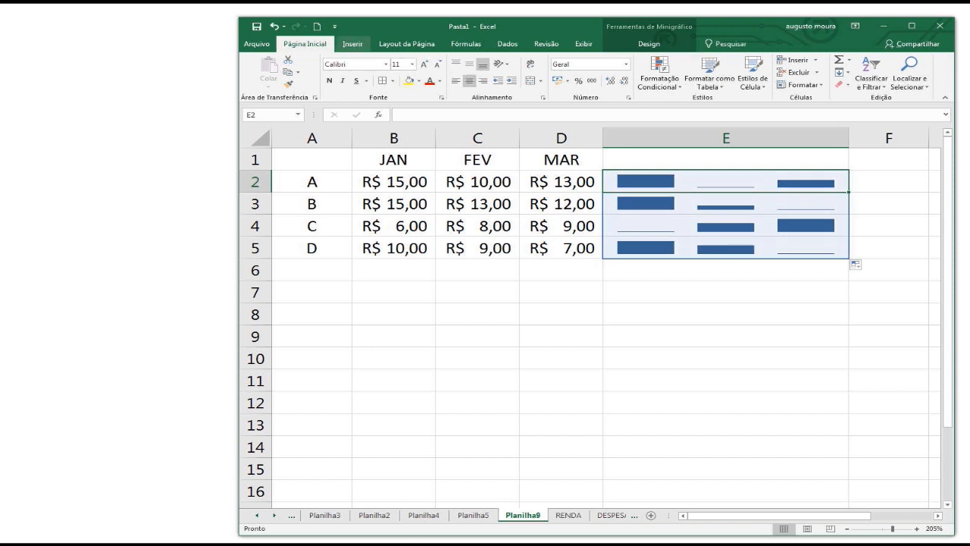
click(353, 44)
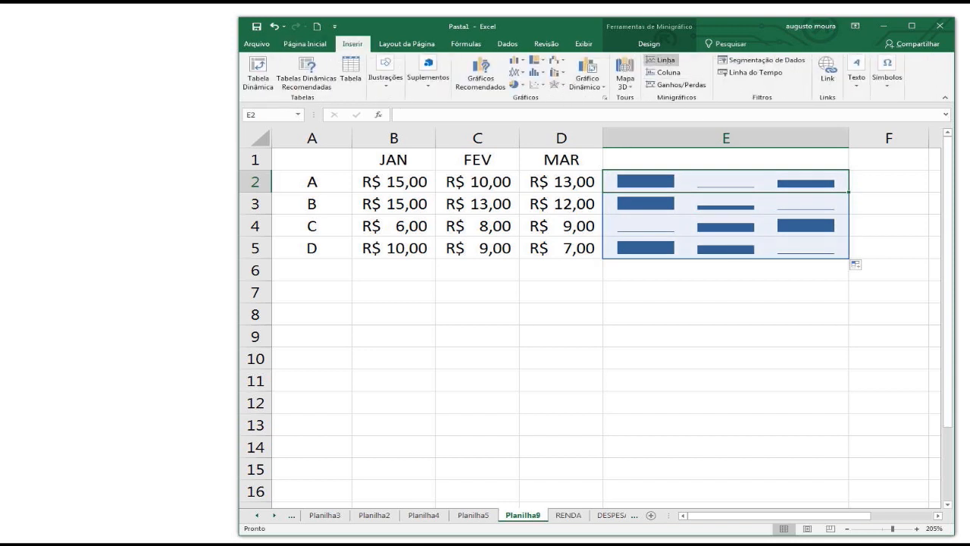
click(661, 60)
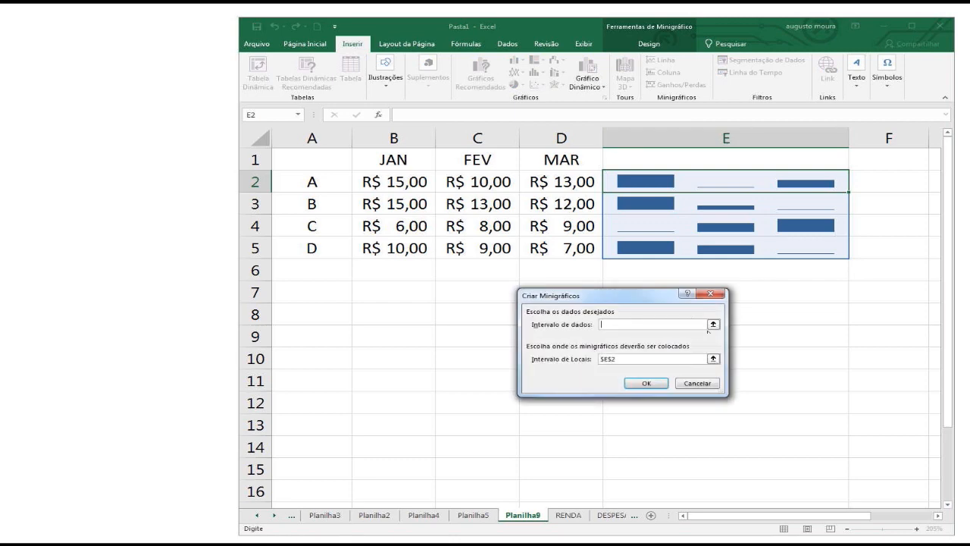
click(713, 324)
drag(382, 182, 579, 183)
click(713, 314)
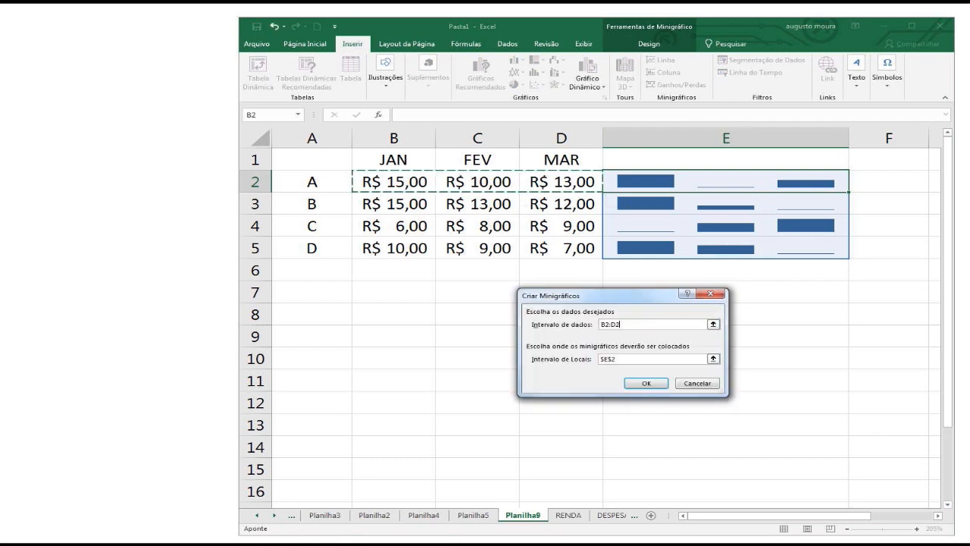
click(647, 383)
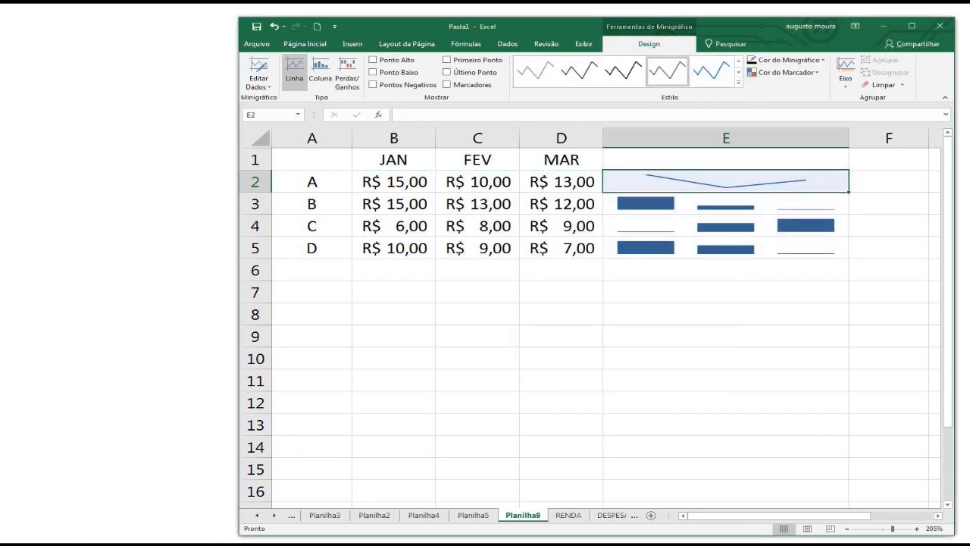
drag(848, 192, 848, 258)
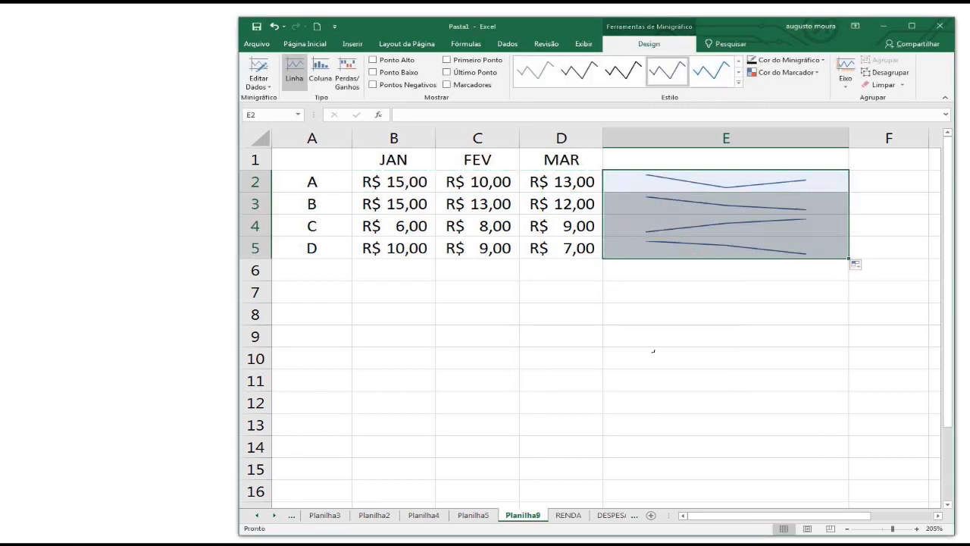
click(656, 293)
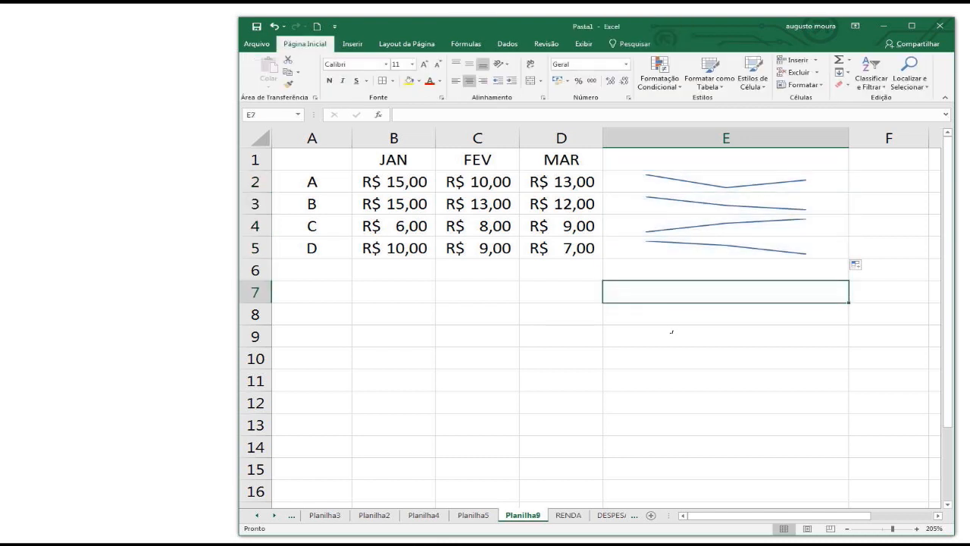
Apply the bright blue sparkline style to the line sparklines in E2:E5.
drag(695, 173, 695, 250)
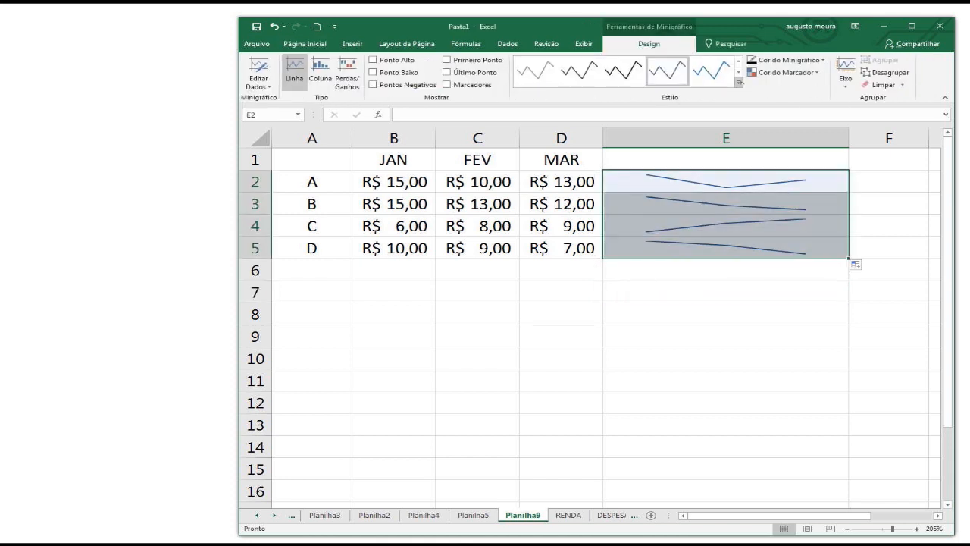
click(739, 84)
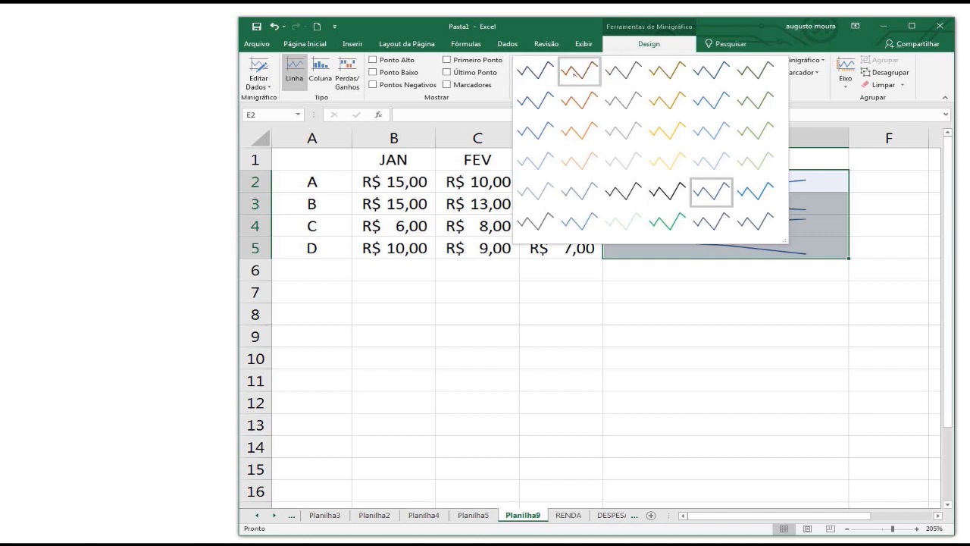
click(778, 293)
click(755, 186)
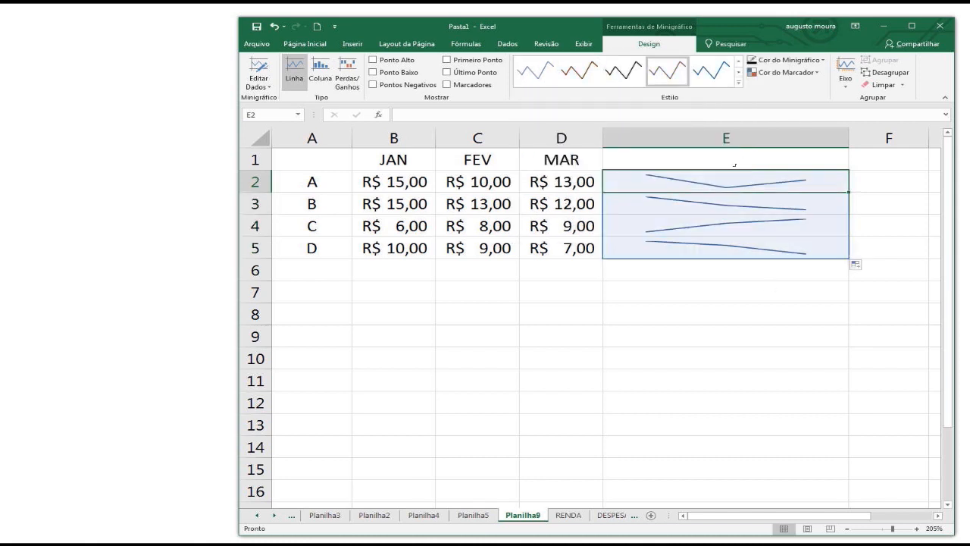
click(712, 72)
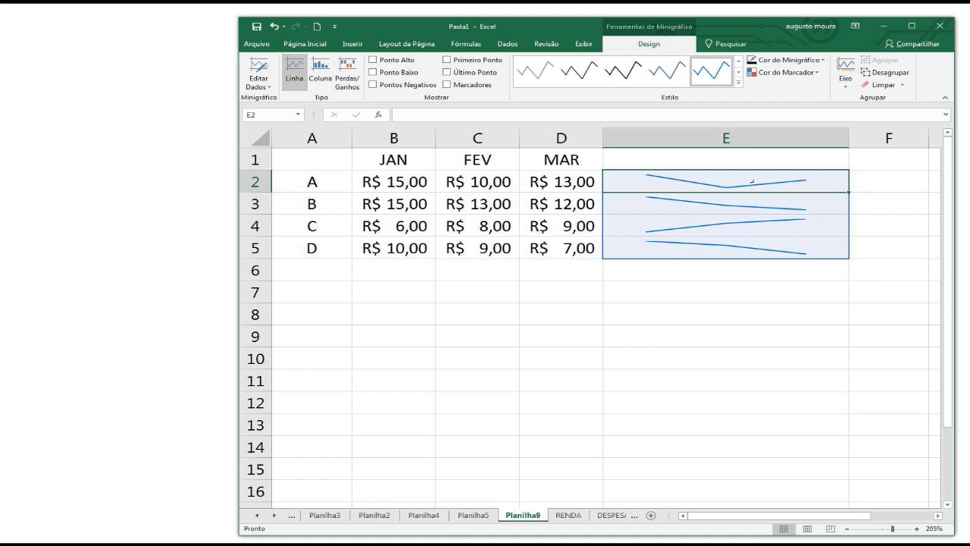
click(735, 199)
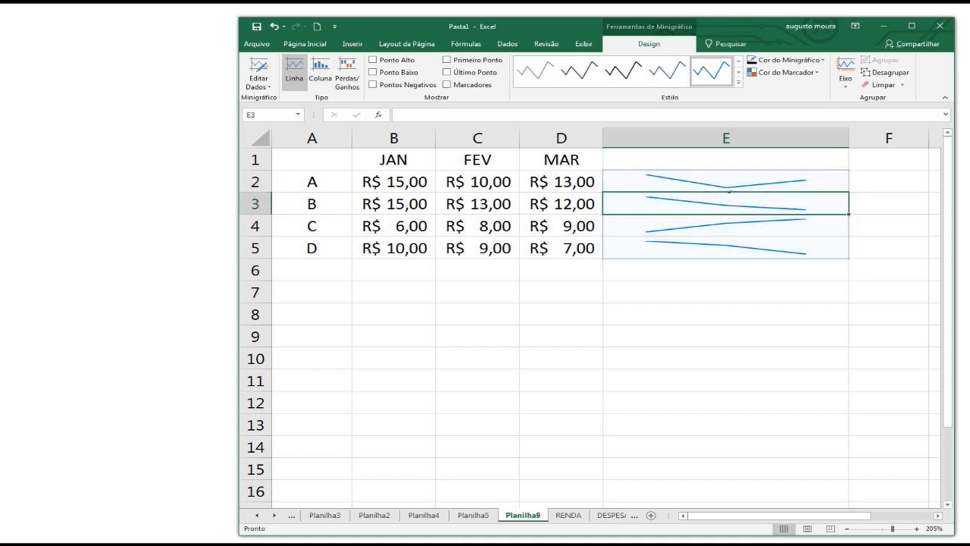
Apply the gold sparkline style to the line sparklines in E2:E5.
click(739, 82)
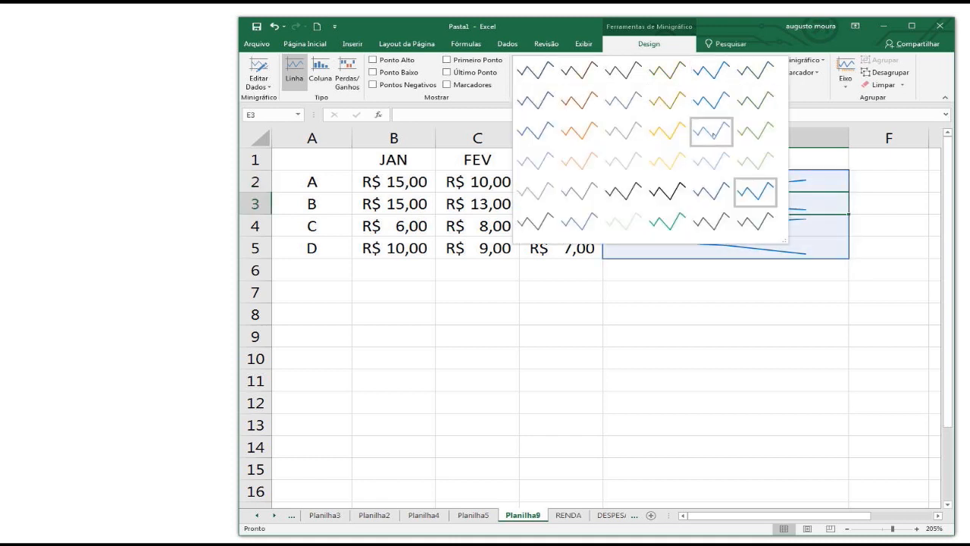
click(668, 132)
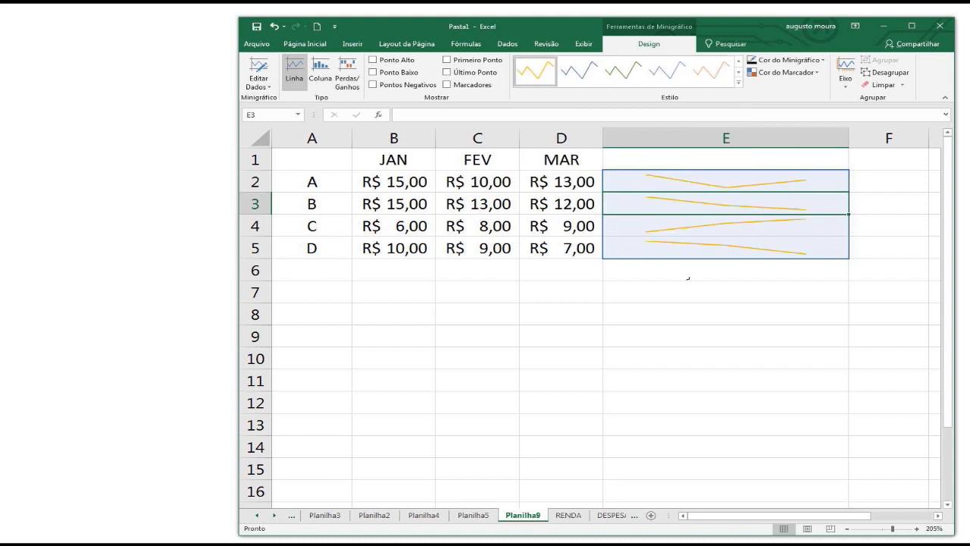
click(681, 285)
Convert the sparklines in E2:E5 to the win/loss type (Perdas/Ganhos).
drag(686, 190, 689, 251)
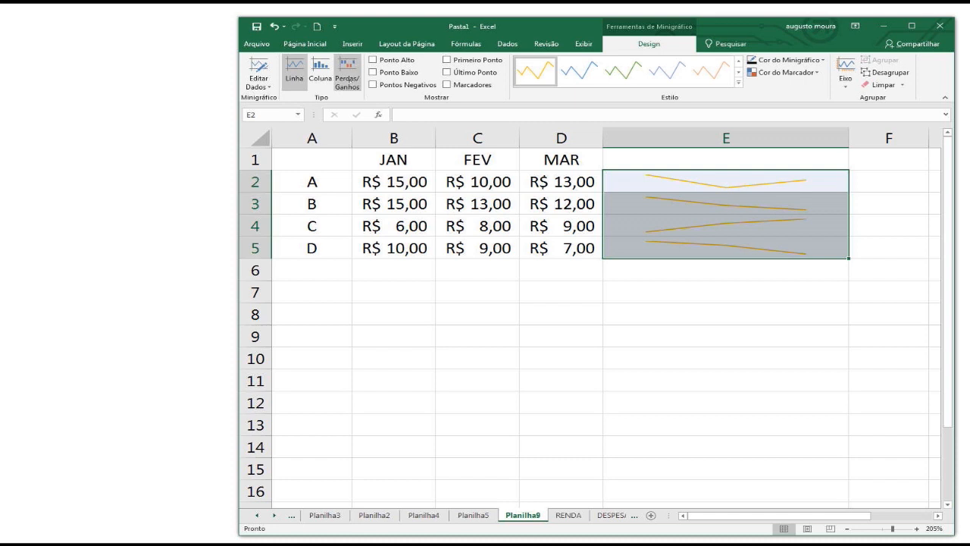
click(347, 74)
click(564, 274)
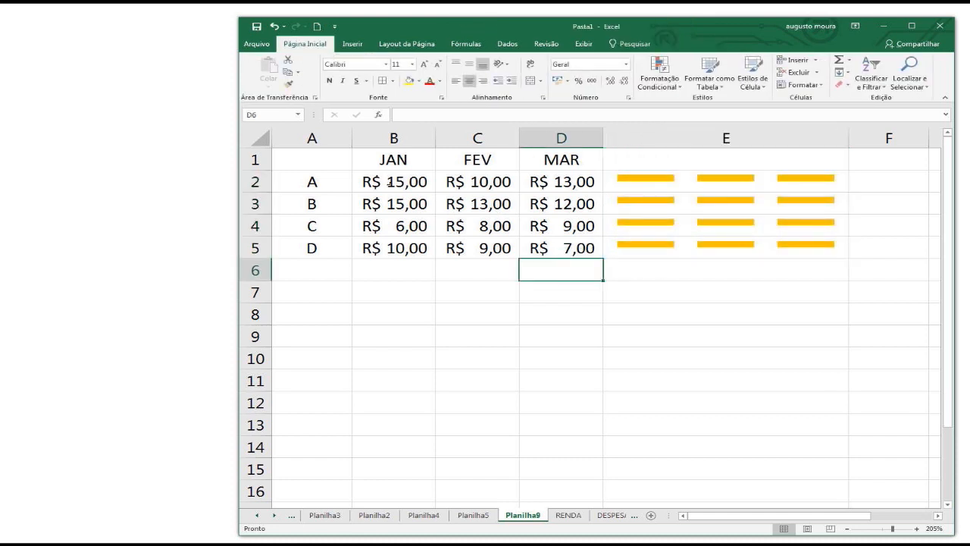
Replace row A's January, February and March values with 5%, -3% and 8%.
click(394, 182)
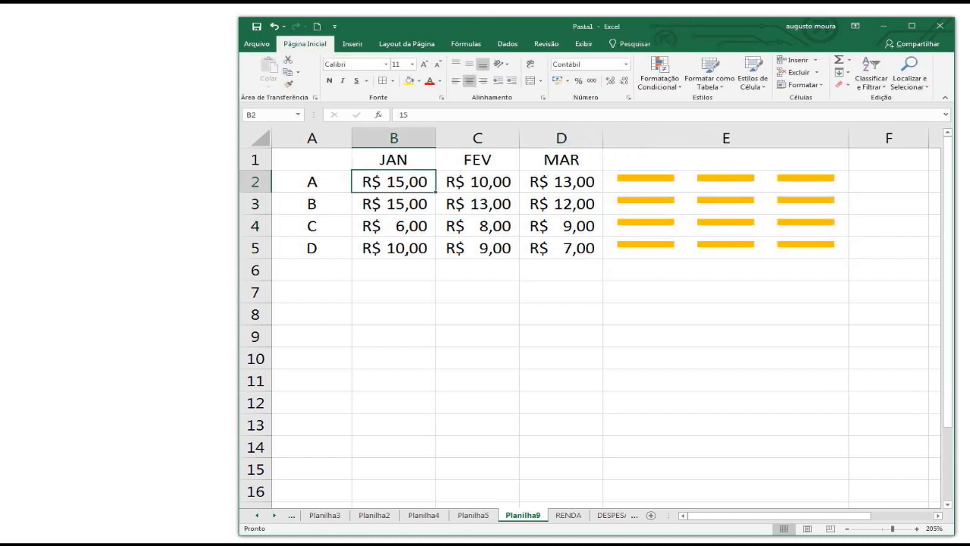
text(5%)
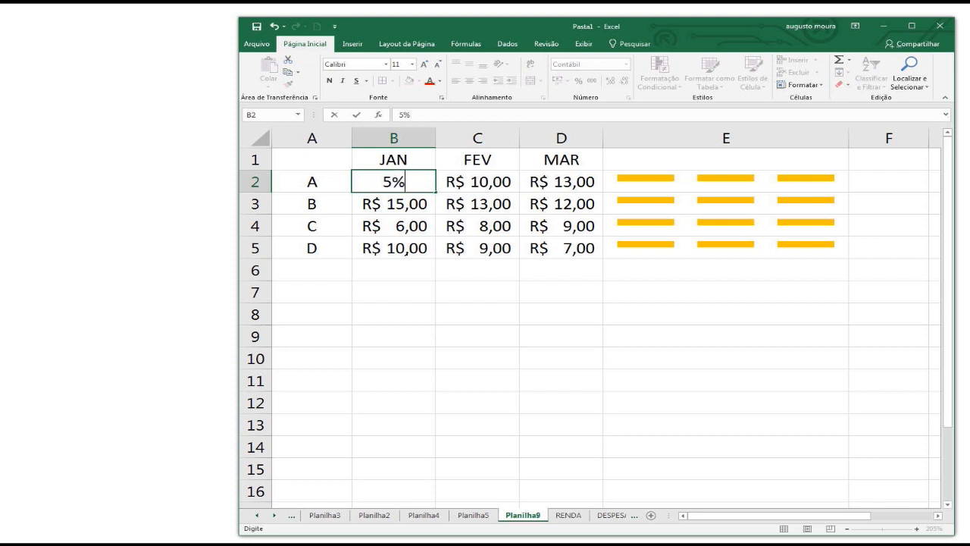
key(Right)
text(-)
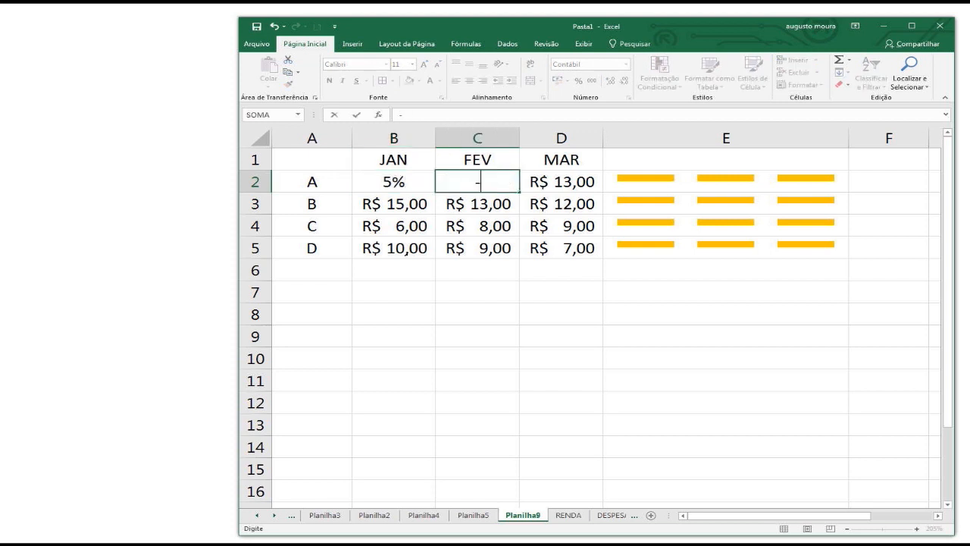
text(3%)
key(Right)
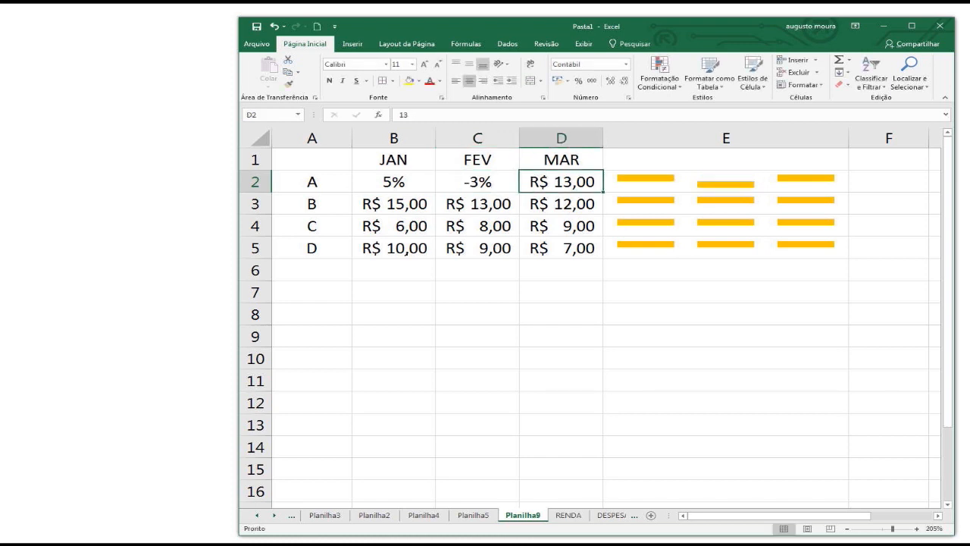
key(BackSpace)
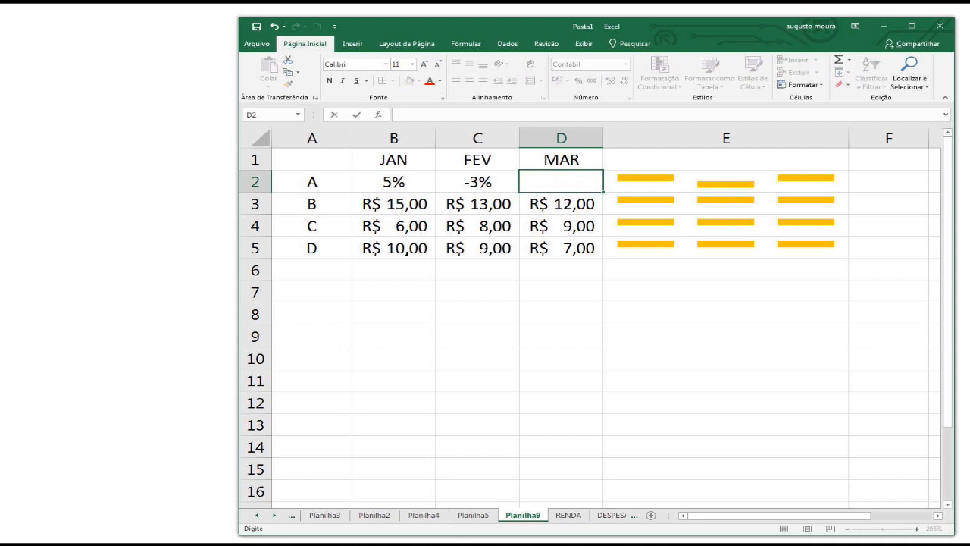
text(8%)
key(Return)
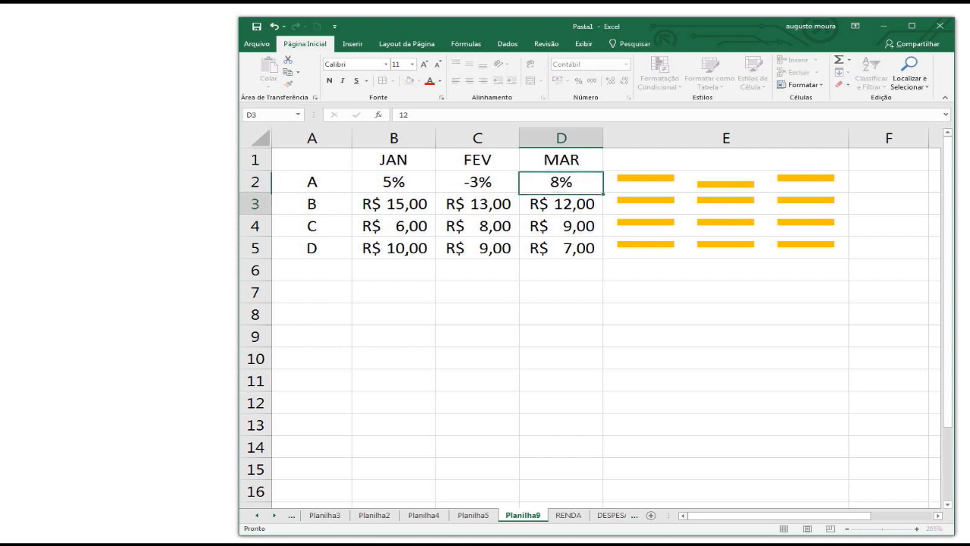
Apply the dark blue sparkline style to the win/loss sparklines in E2:E5.
click(681, 181)
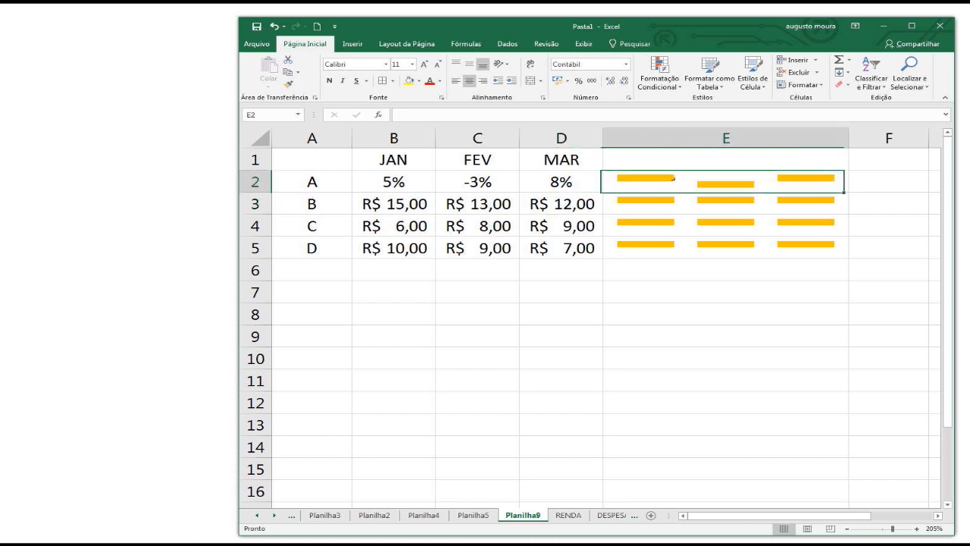
click(649, 44)
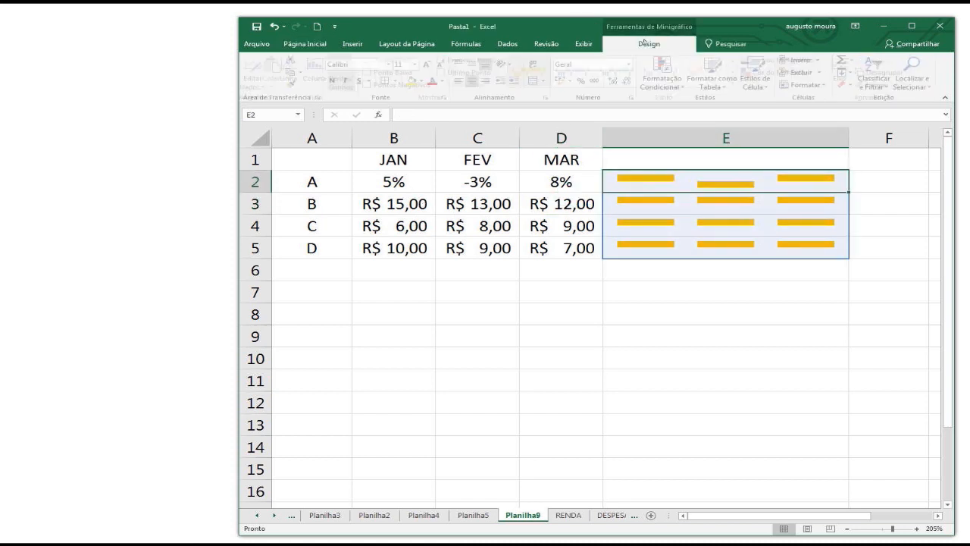
click(739, 83)
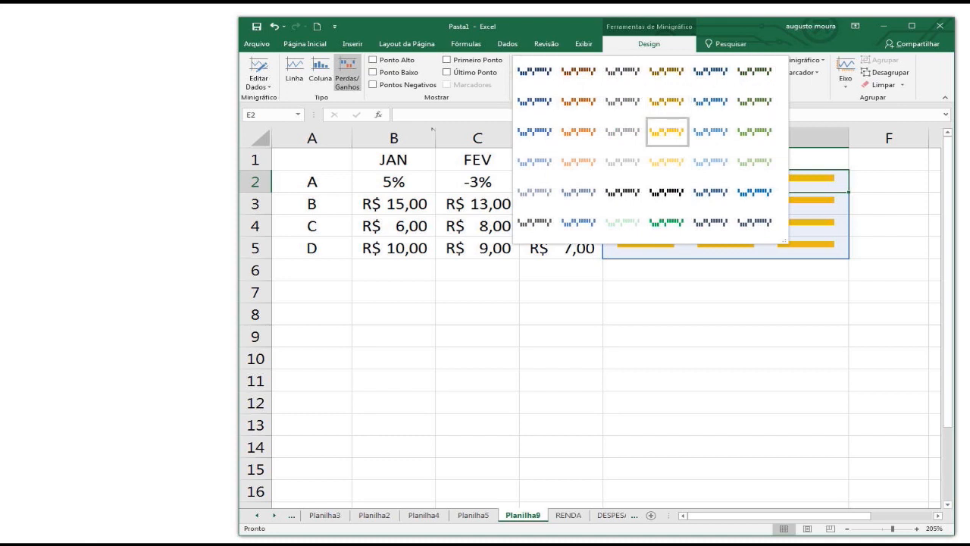
click(534, 70)
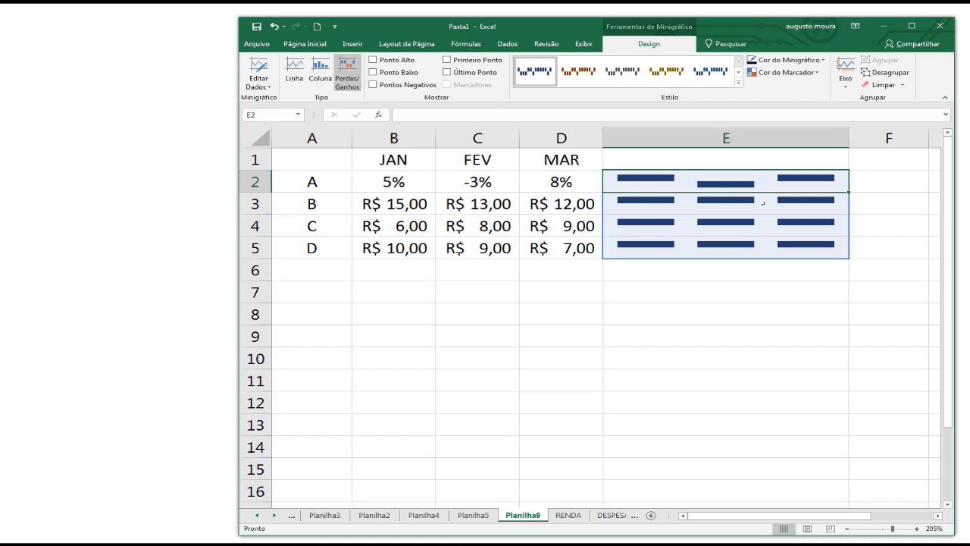
click(698, 201)
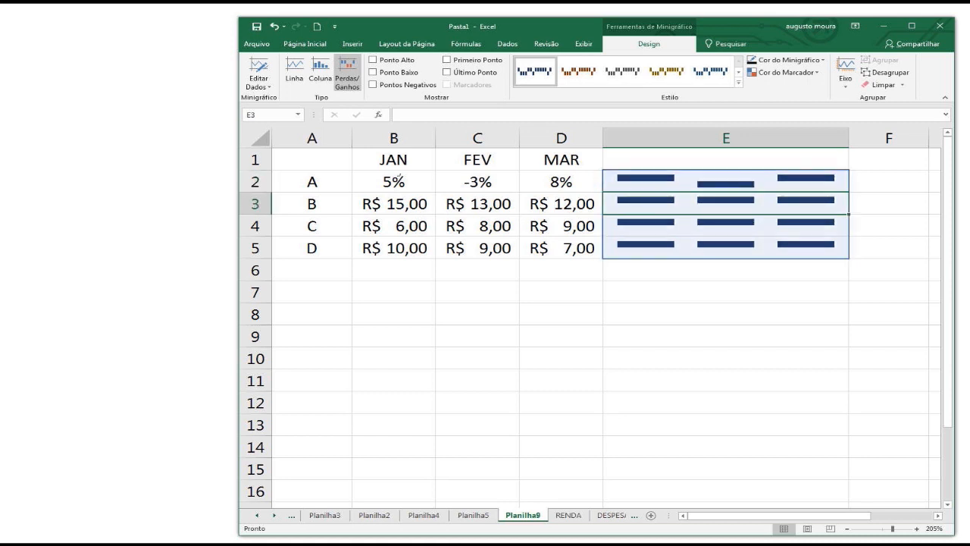
Fill row A's monthly percentages down through row D and set row B's February value to 10%.
drag(396, 182, 605, 247)
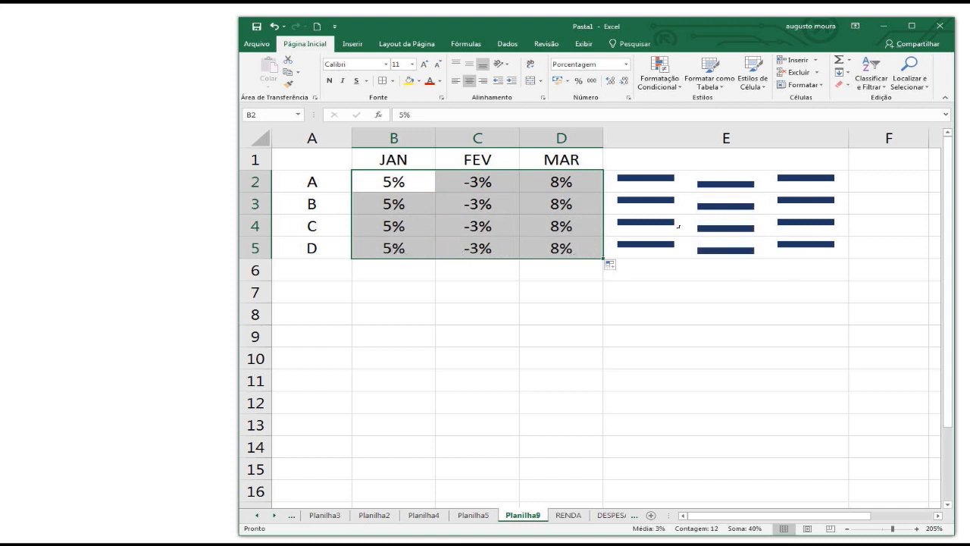
click(526, 181)
click(456, 203)
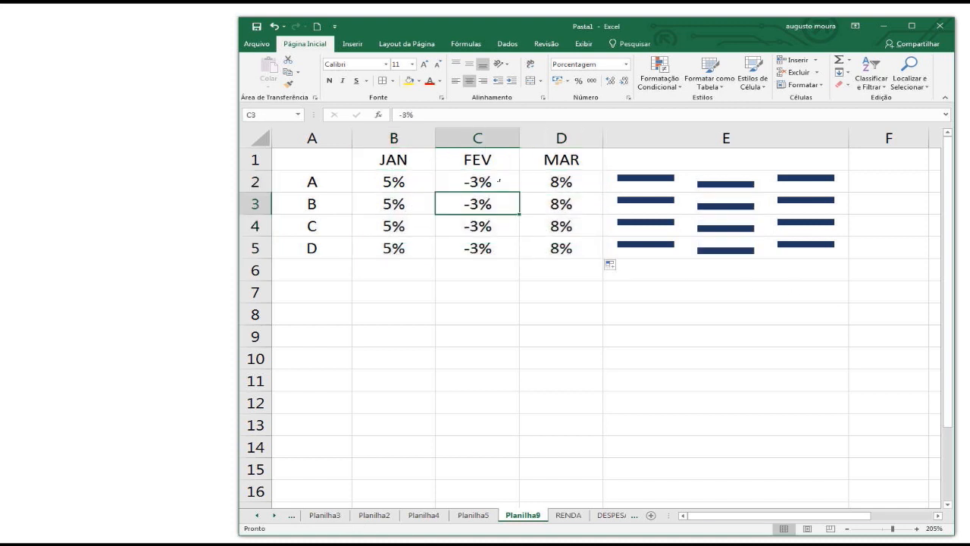
text(10)
key(Return)
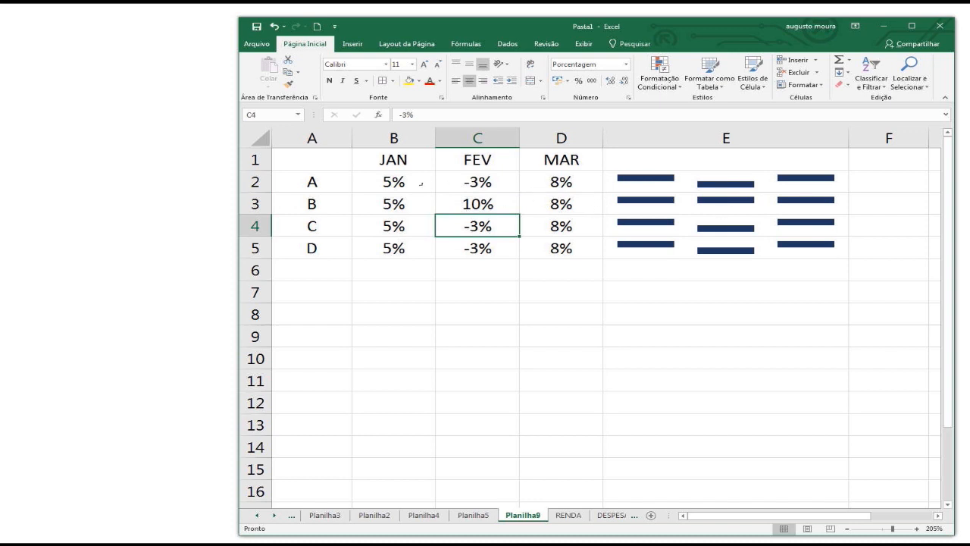
Compare row A's monthly percentages in B2:D2 with its win/loss sparkline in E2.
drag(420, 184, 576, 182)
click(805, 179)
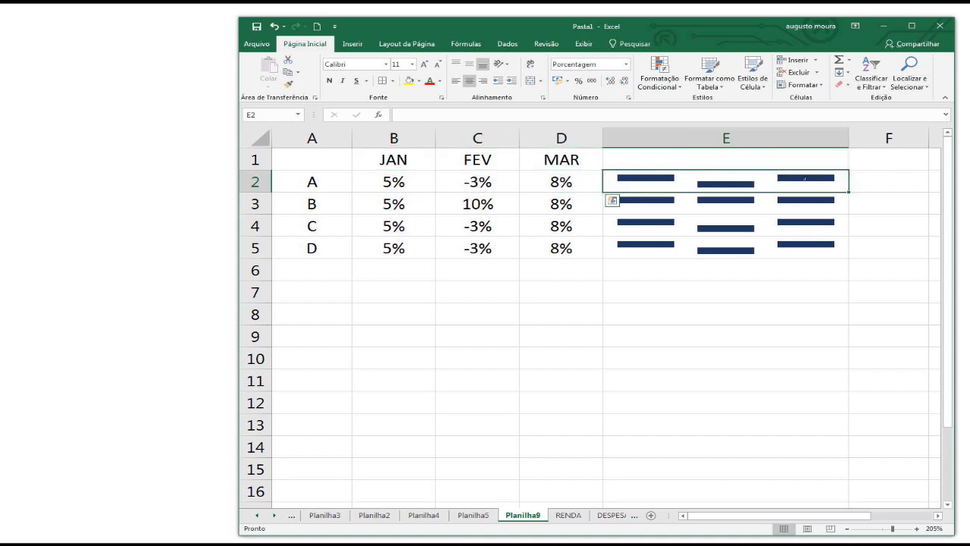
click(710, 311)
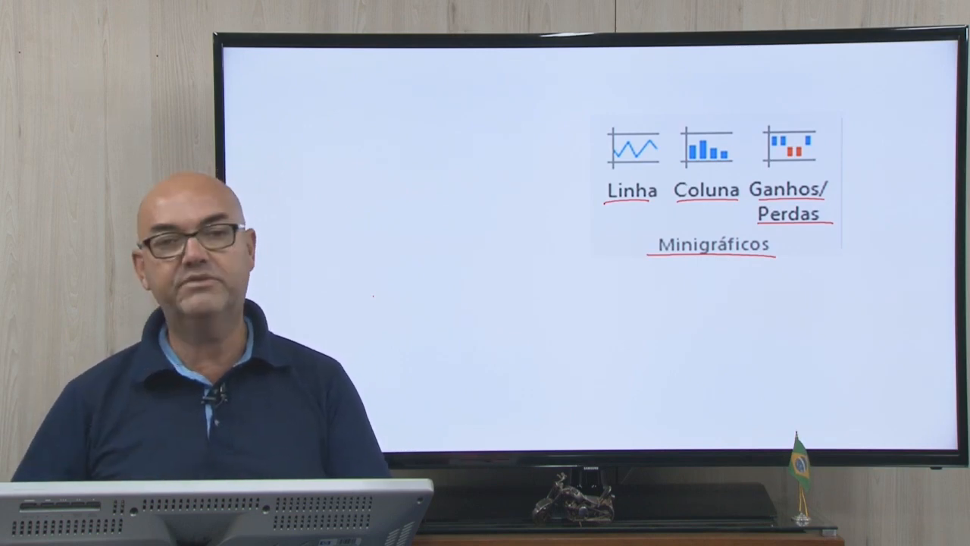
key(Right)
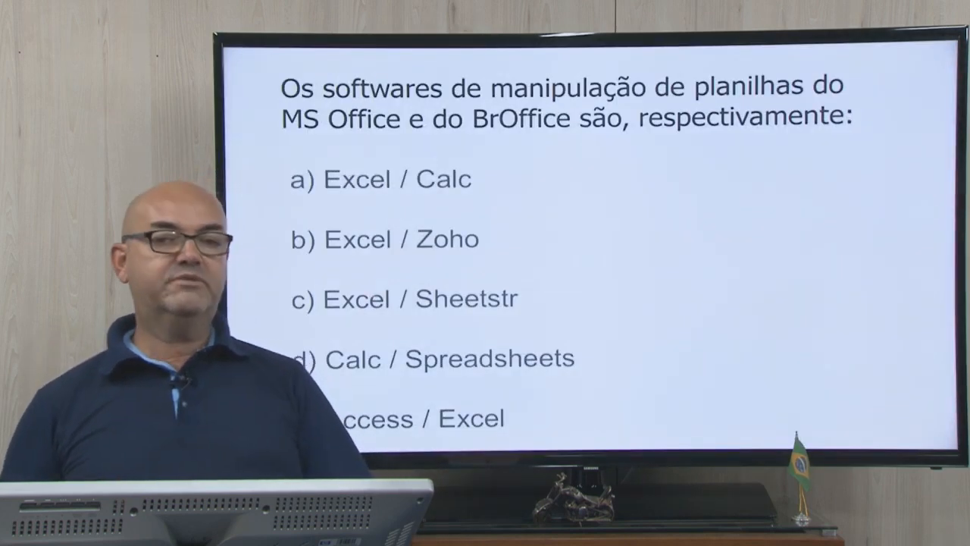
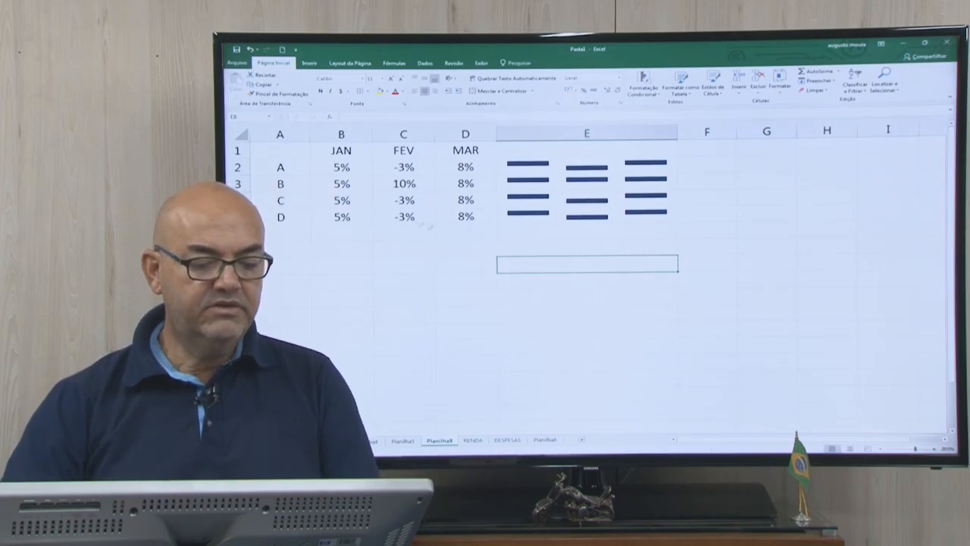
Undo the percentage entries in rows A to D and the dark blue style of the sparklines.
click(250, 49)
click(250, 49)
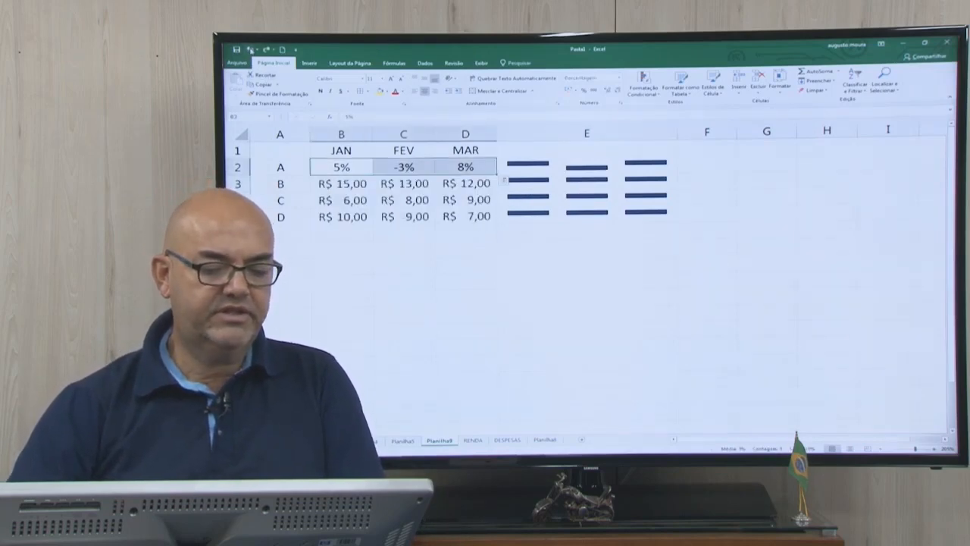
click(250, 49)
click(250, 50)
click(250, 49)
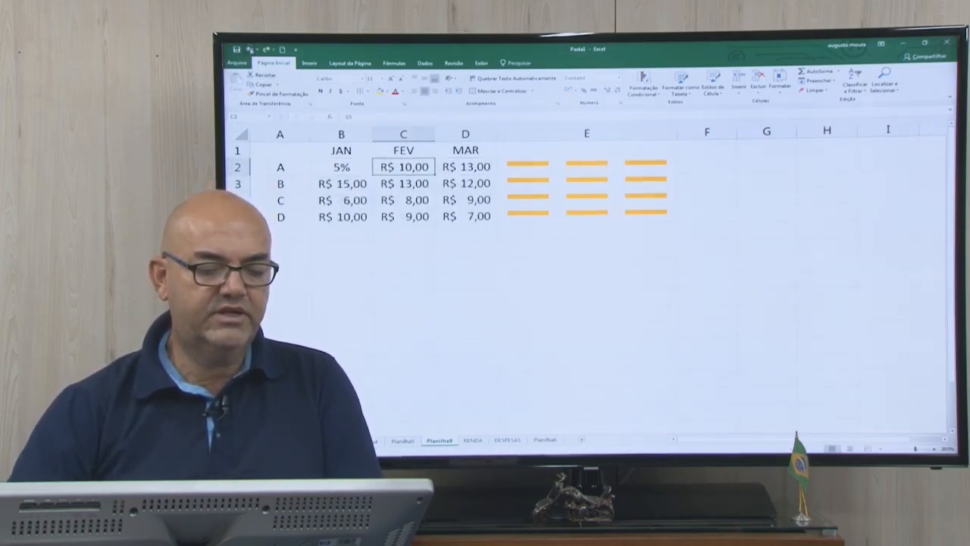
click(250, 49)
drag(538, 149, 538, 230)
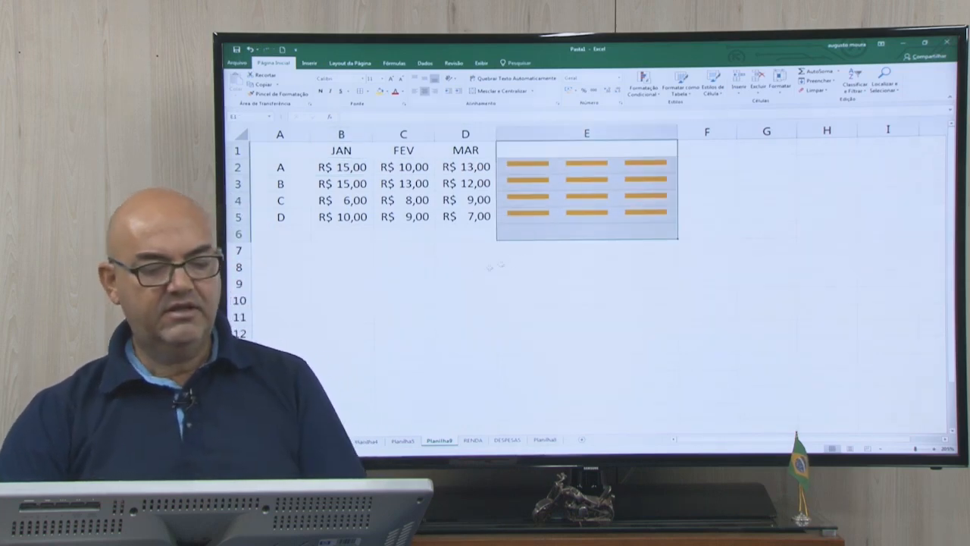
click(534, 262)
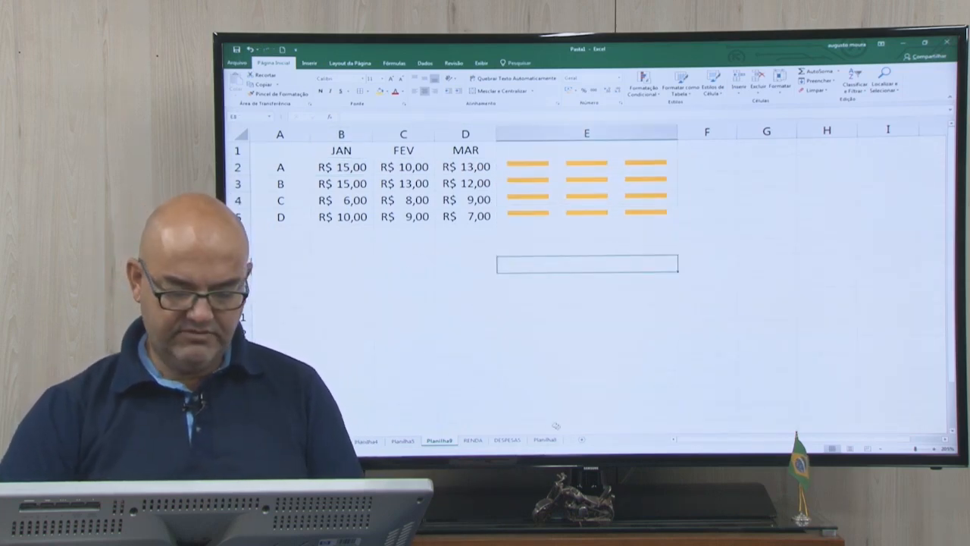
Add a new worksheet and enter the heading ALUNOS in A1.
click(581, 439)
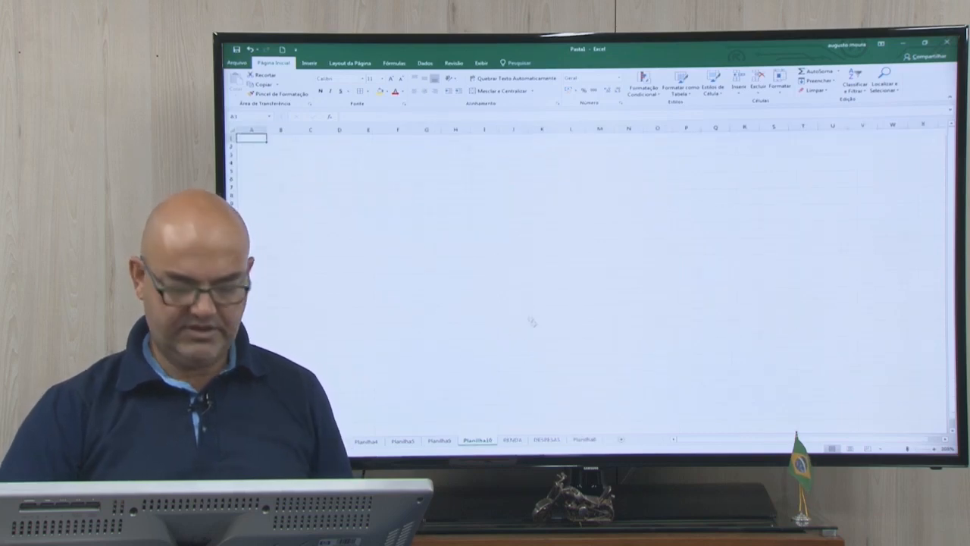
scroll(494, 328, up, 3)
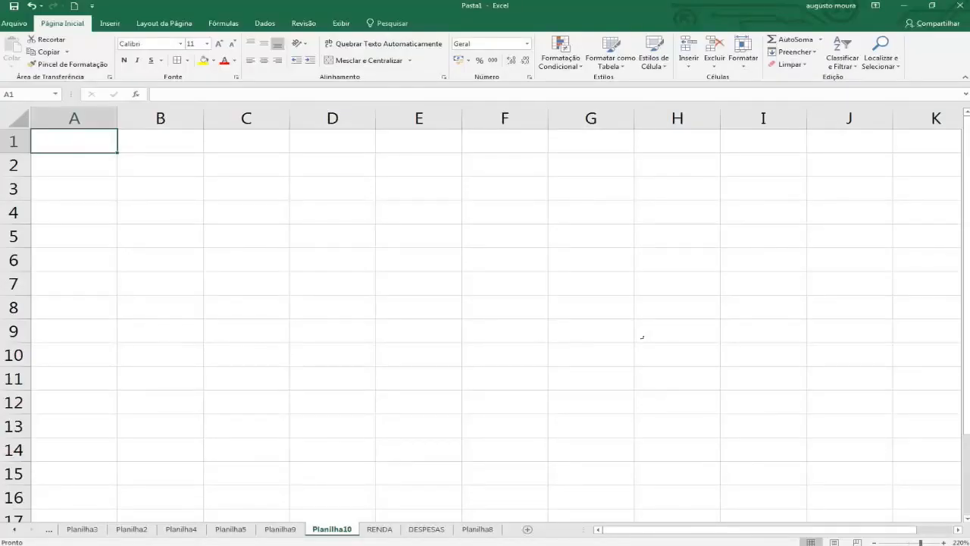
text(ALUNO)
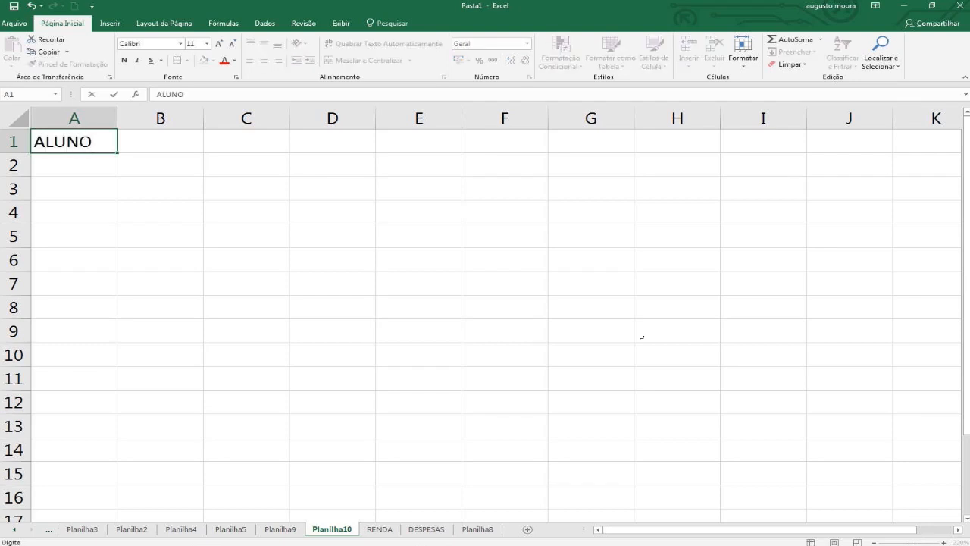
text(S)
key(Return)
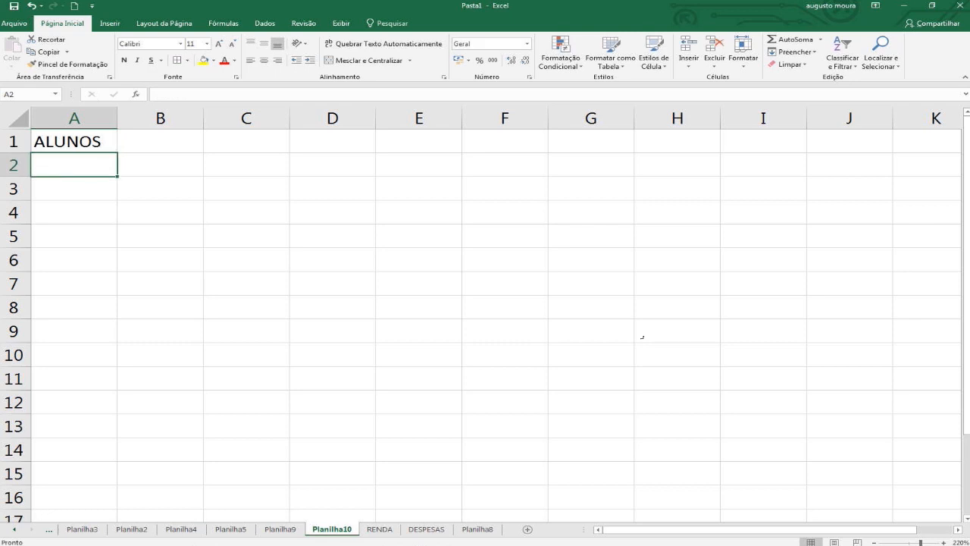
Enter the first names of three students in A2:A4.
text(Jo)
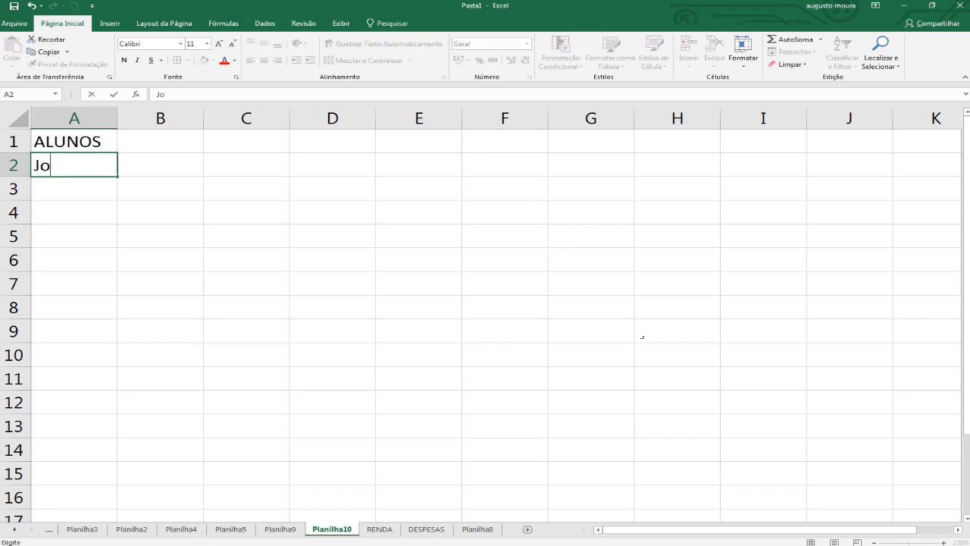
text(ão)
key(Return)
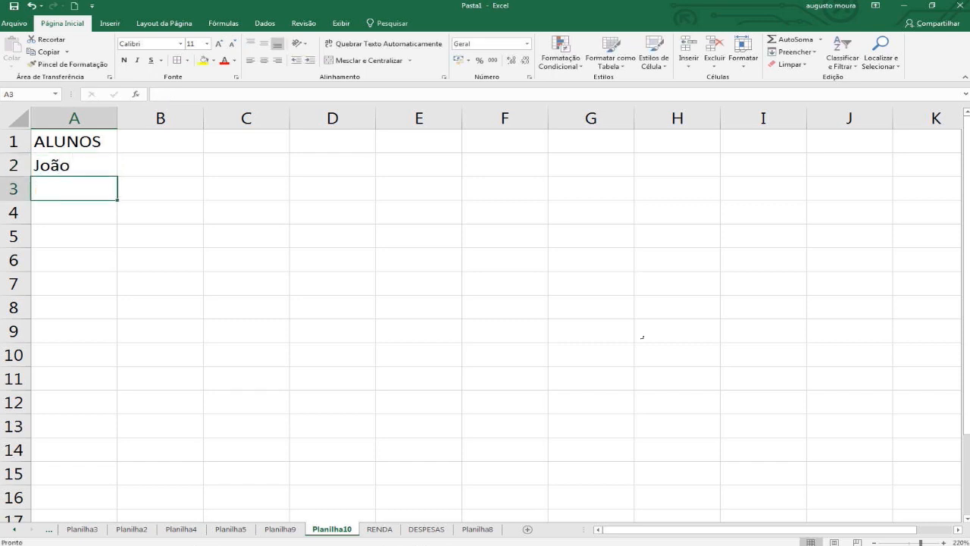
text(Pedro)
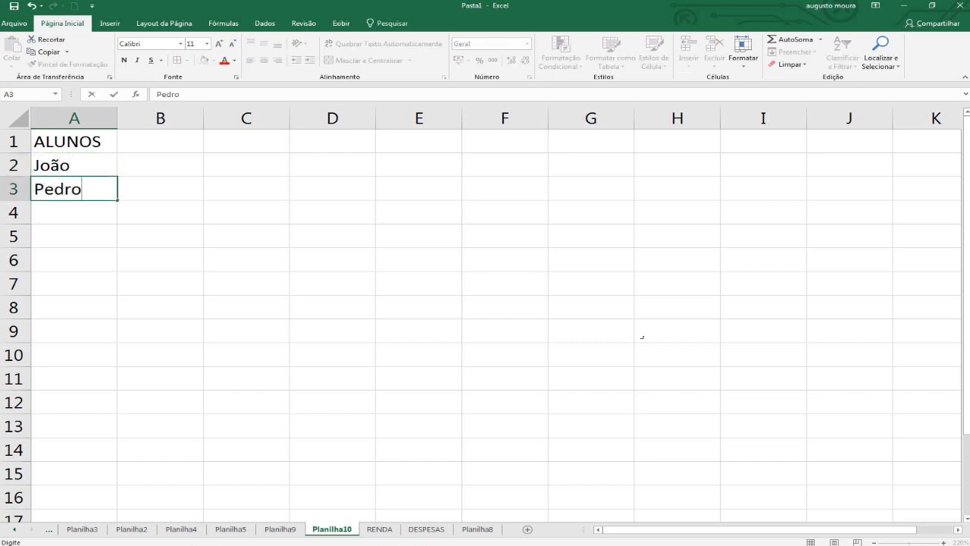
key(Return)
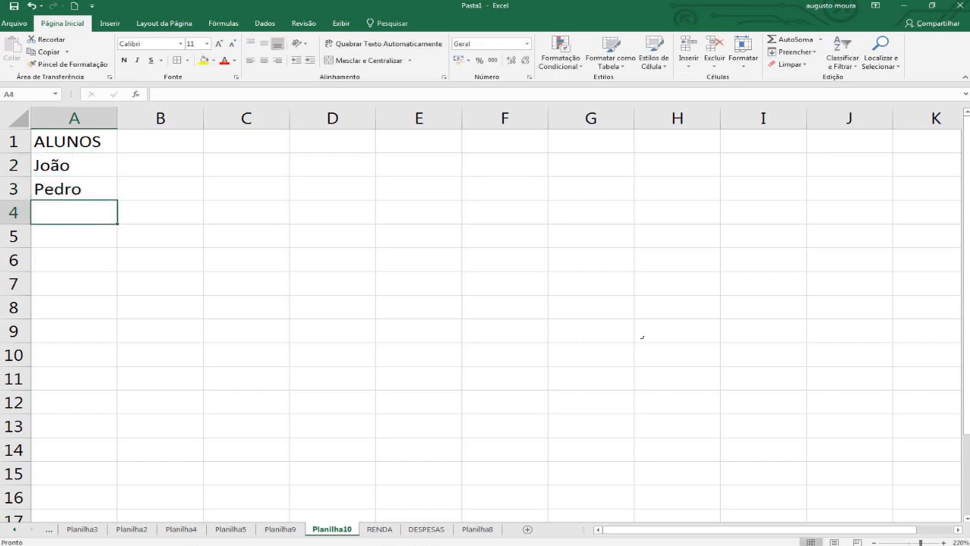
text(Ana)
key(Return)
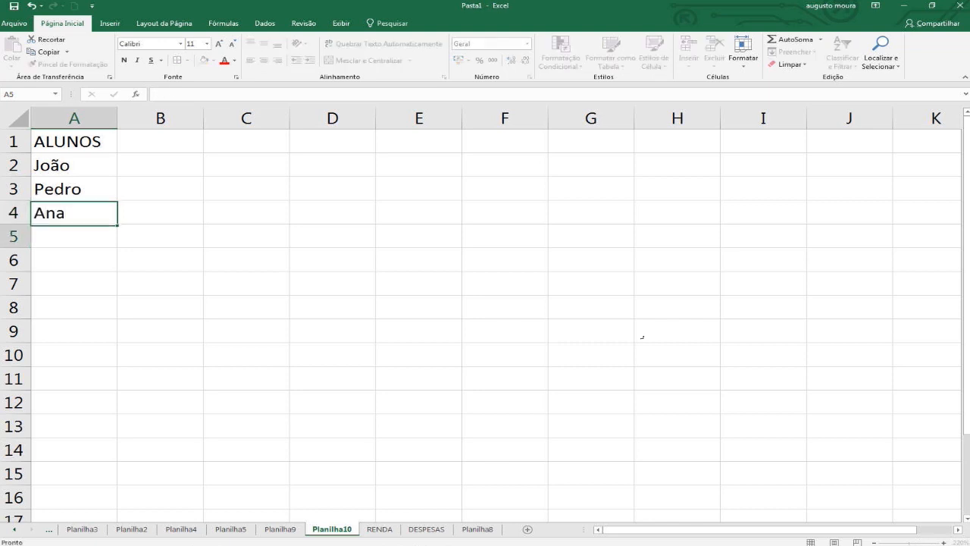
Enter three more students' first names in A5:A7.
text(Carla)
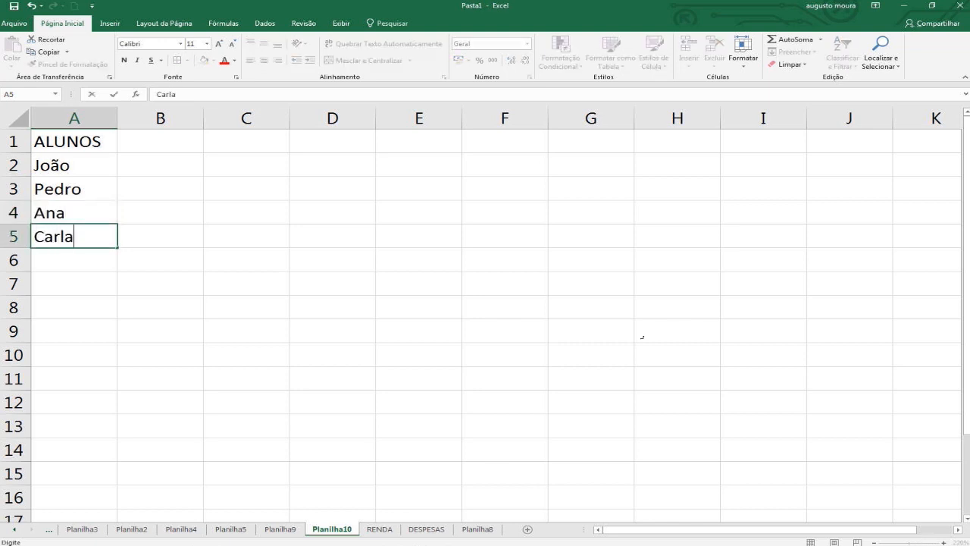
key(Return)
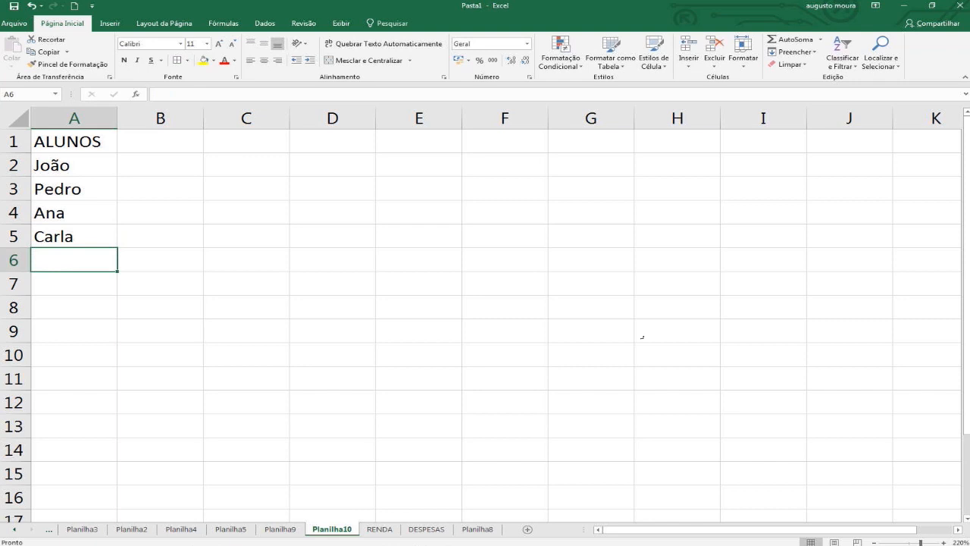
text(Tais)
key(Return)
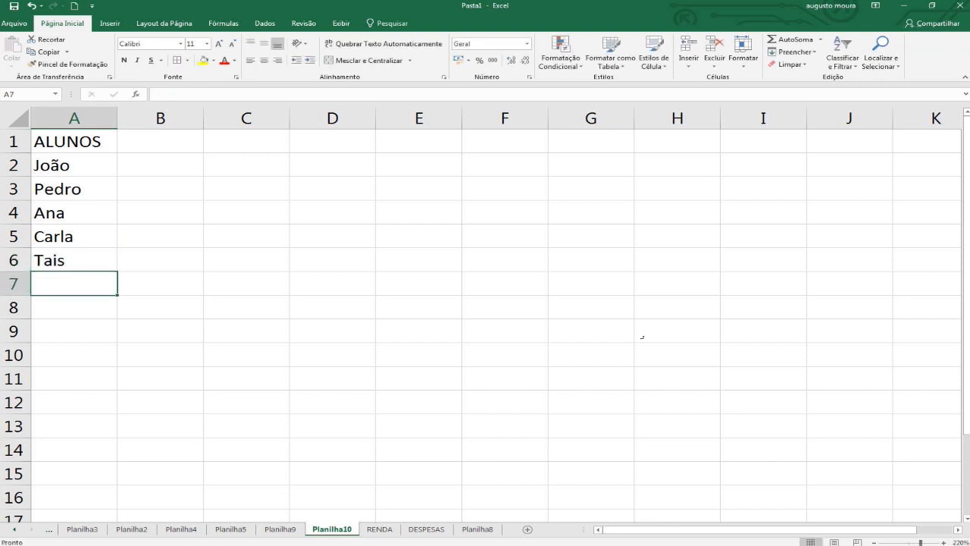
text(Luís)
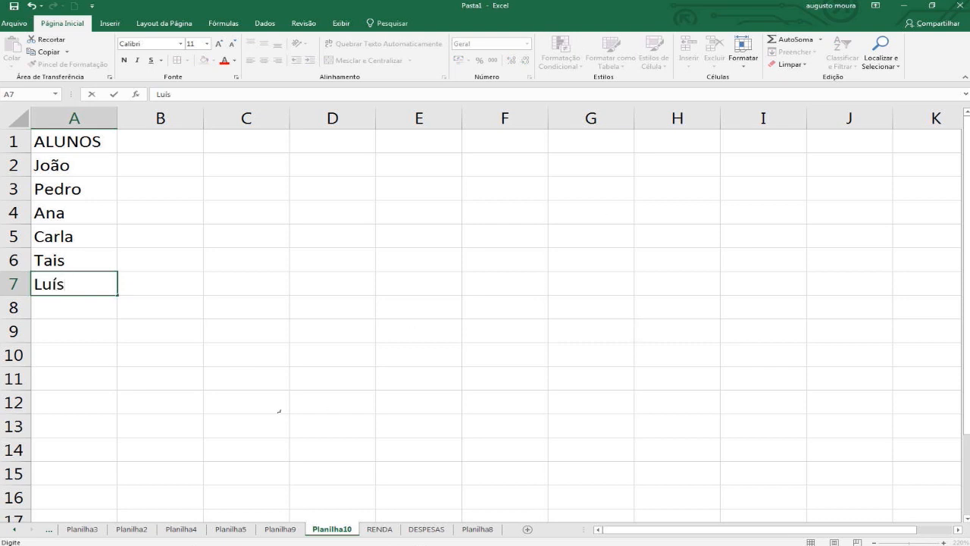
click(187, 341)
Enter the heading Nota1 in B1, beside the ALUNOS heading.
scroll(202, 226, up, 3)
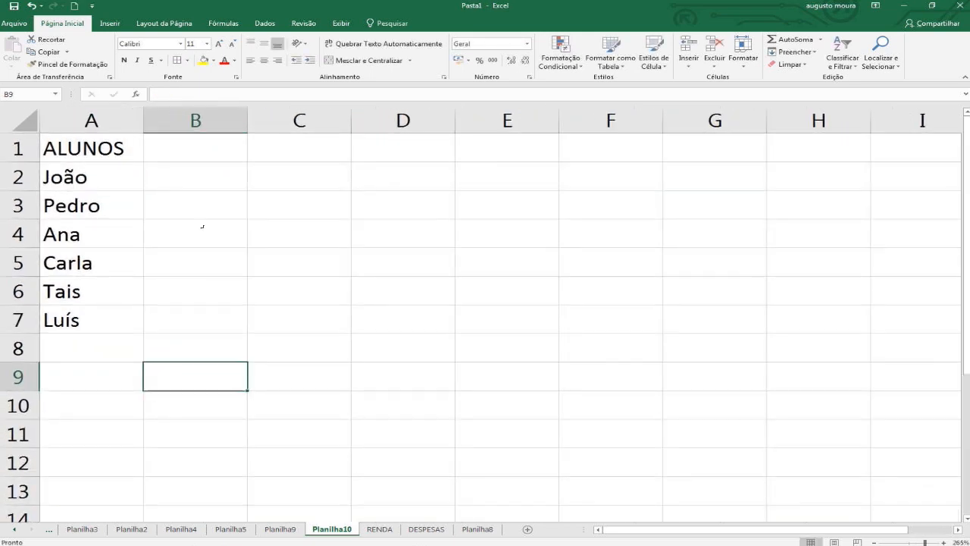
click(217, 152)
text(n)
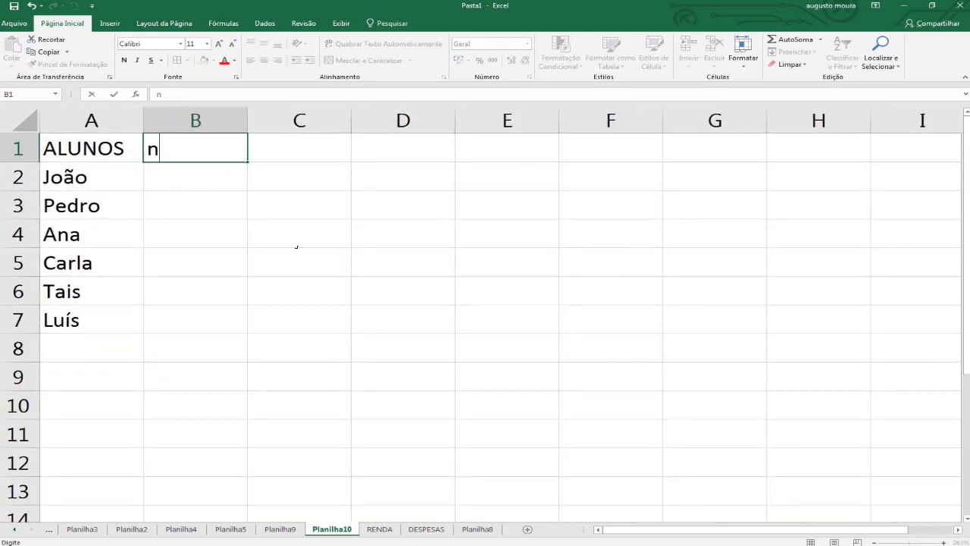
key(BackSpace)
text(NO)
key(BackSpace)
text(ota)
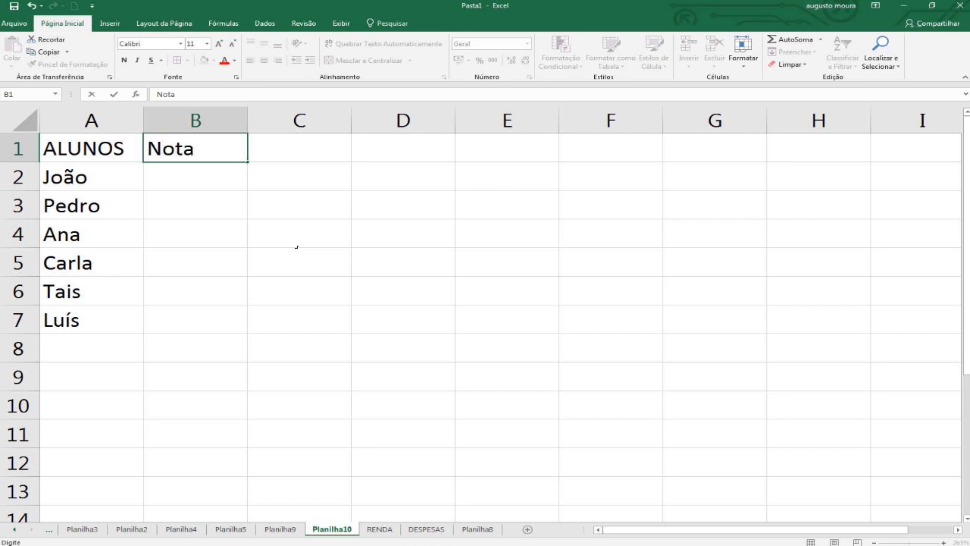
text(1)
key(Return)
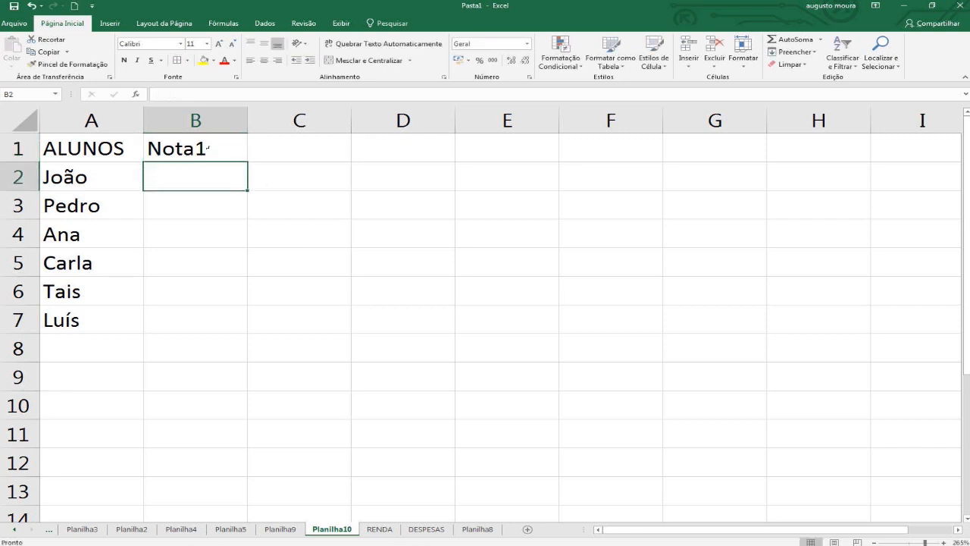
Fill the Nota1 heading across C1:E1 as Nota2 to Nota4 and autofit the widths of all columns.
key(Up)
drag(247, 162, 462, 160)
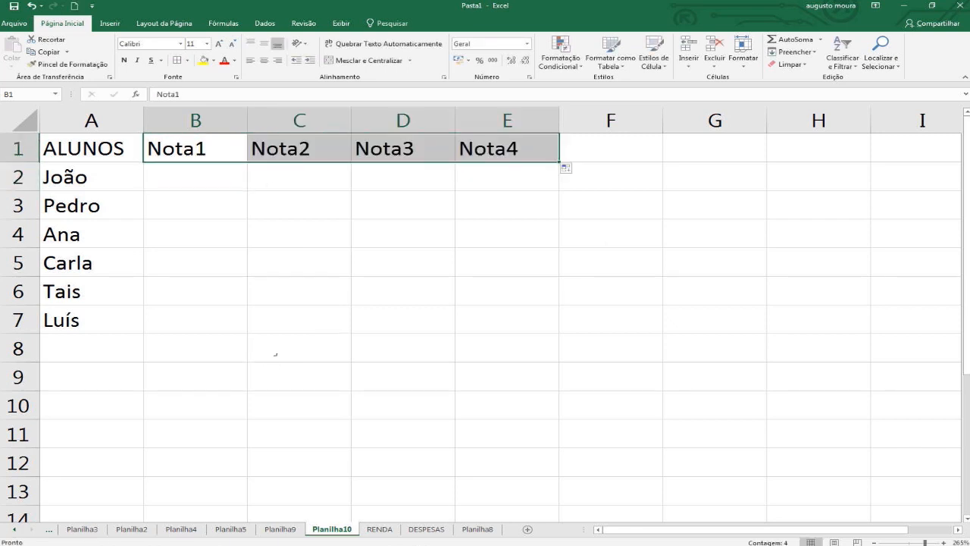
click(312, 341)
click(26, 122)
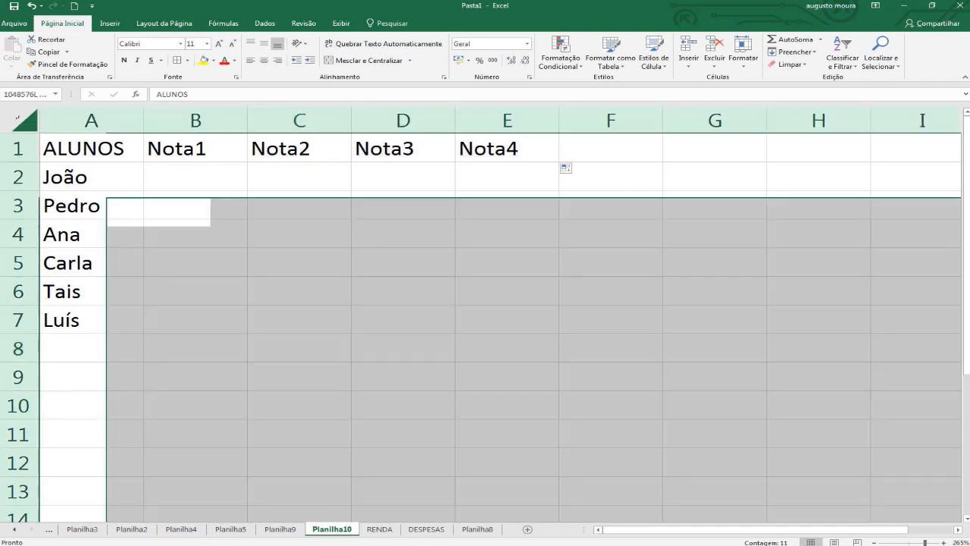
double_click(144, 122)
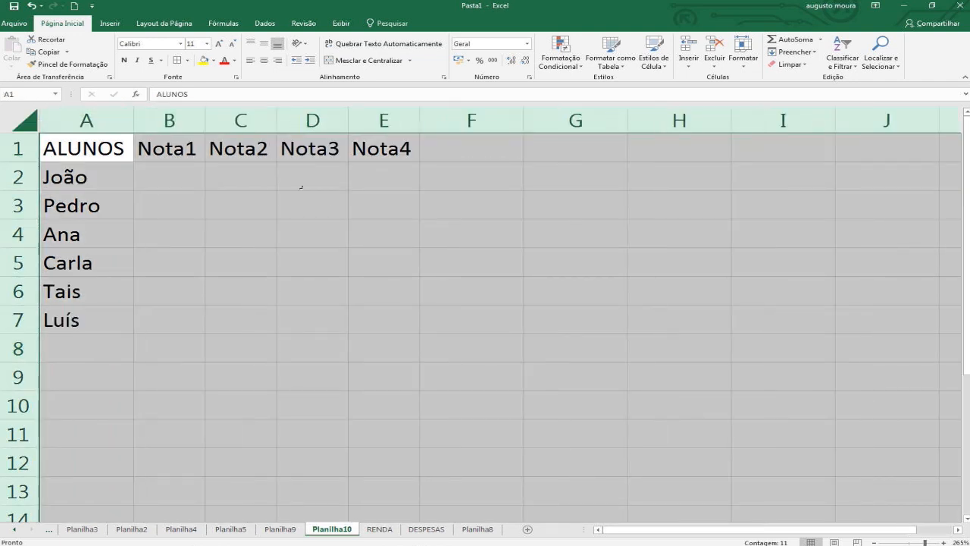
Enter the first student's grades 5, 6, 7 and 9 in B2:E2.
drag(171, 177, 460, 326)
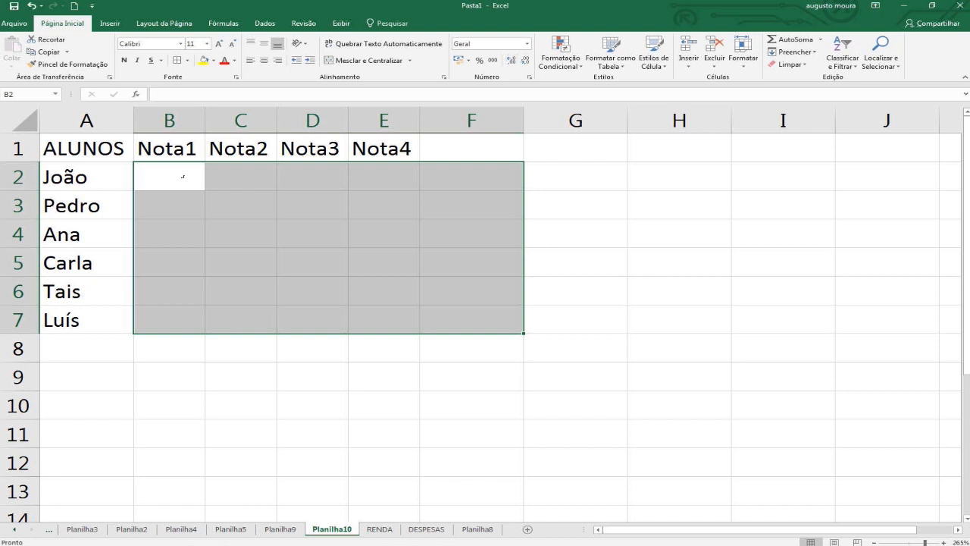
click(200, 175)
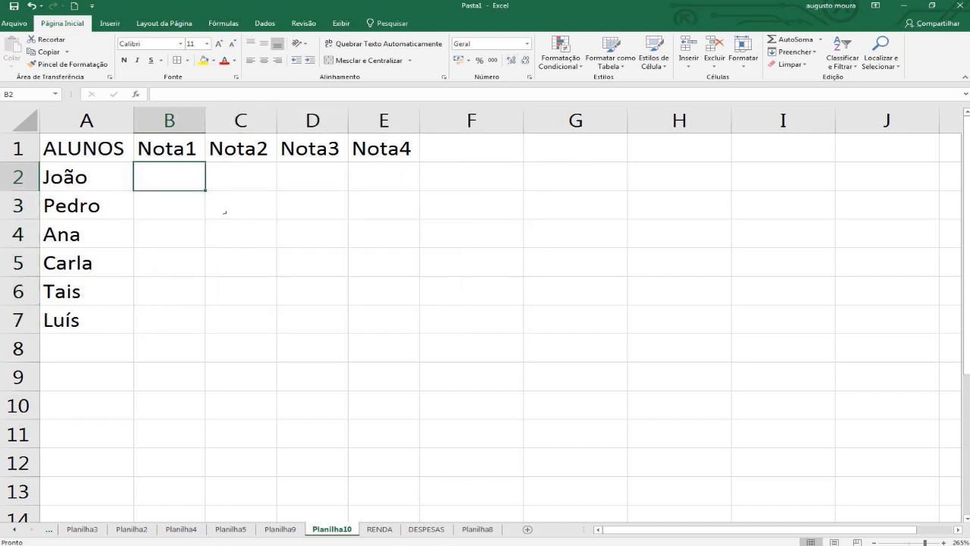
text(5)
key(Tab)
text(6)
key(Tab)
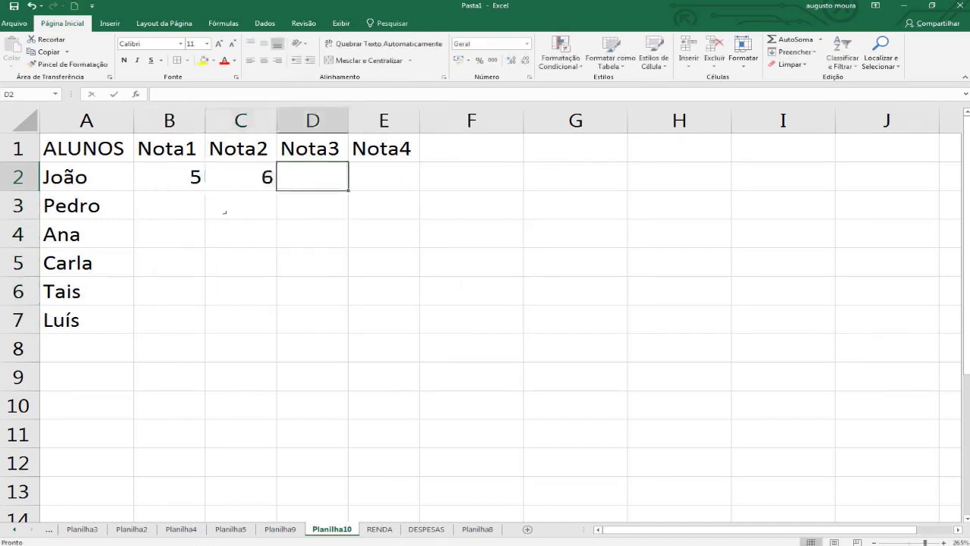
text(7)
key(Tab)
text(9)
key(Down)
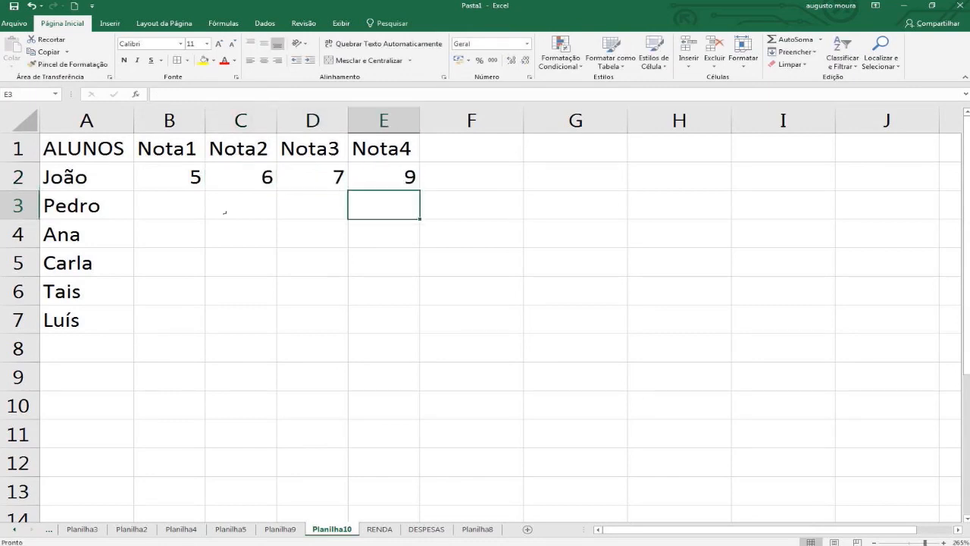
Format the grade cells B2:E7 with one decimal place and centre the contents of the whole worksheet horizontally.
drag(182, 179, 394, 320)
drag(182, 178, 379, 318)
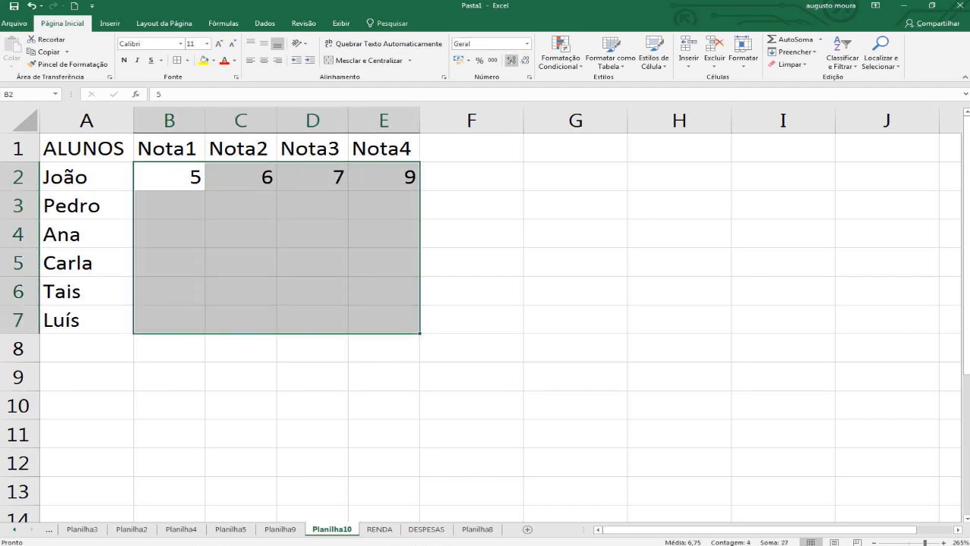
click(512, 60)
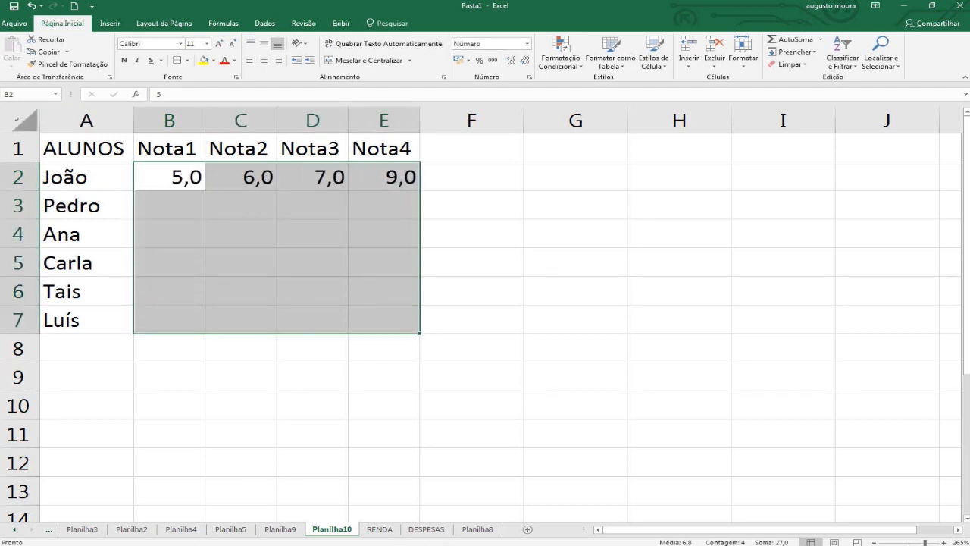
click(25, 121)
click(264, 60)
Enter the second student's grades 6, 2, 4 and 3 in B3:E3.
click(162, 199)
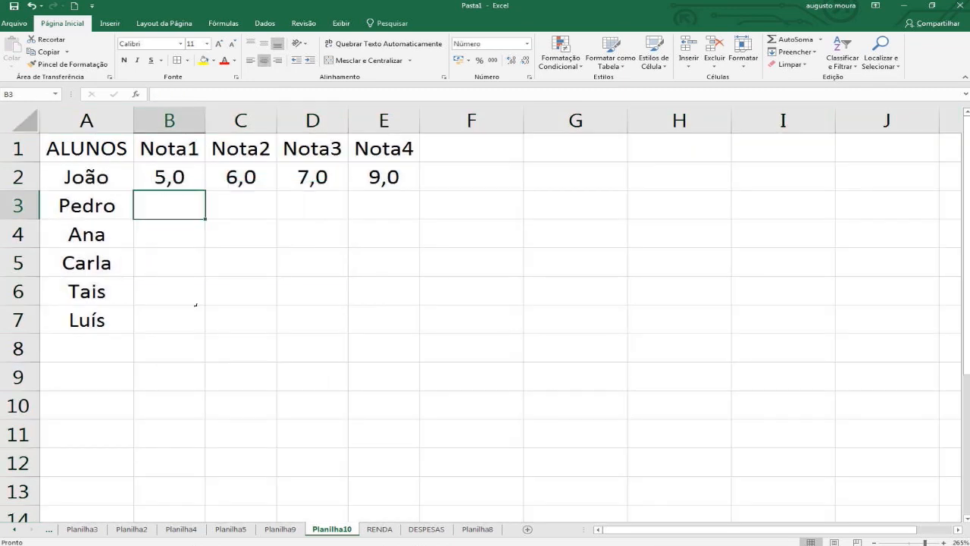
text(6)
key(Tab)
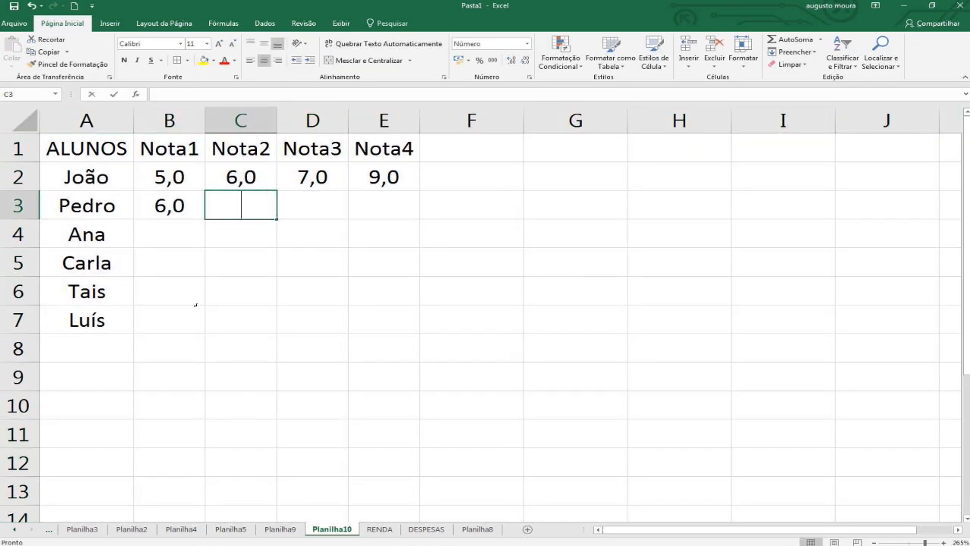
text(2)
key(Tab)
text(4)
key(Right)
text(3)
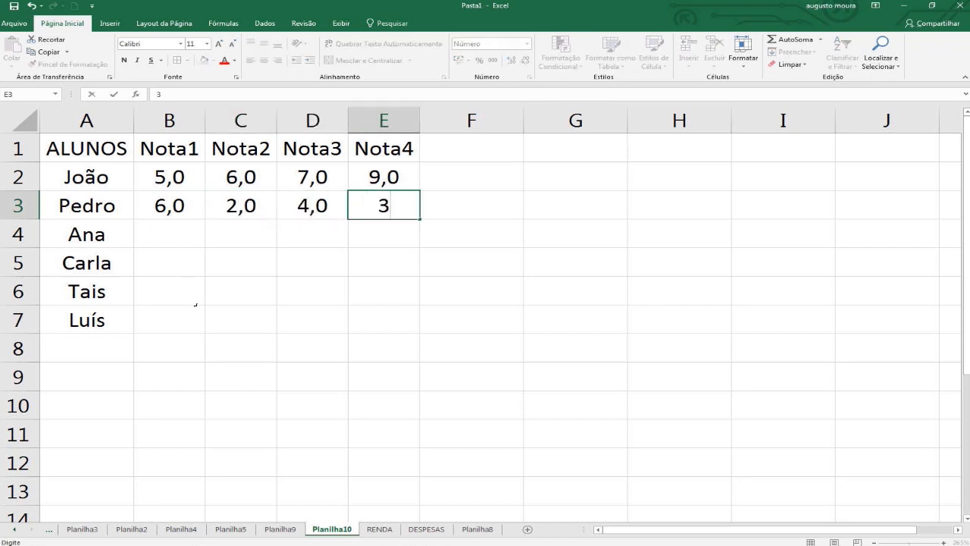
key(Down)
Enter the third student's grades 8, 9, 10 and 10 in B4:E4.
key(Left)
key(Left)
key(Left)
text(8)
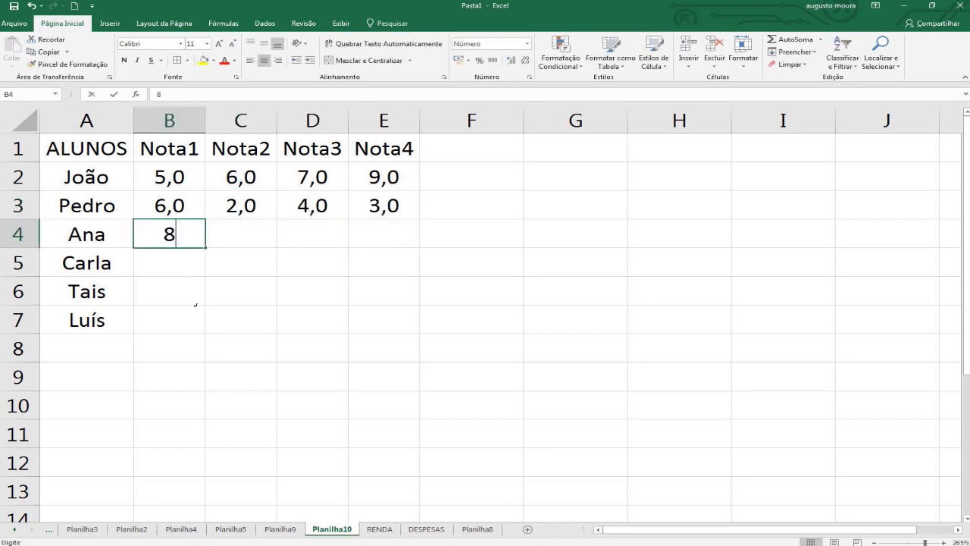
key(Tab)
text(9)
key(Tab)
text(10)
key(Tab)
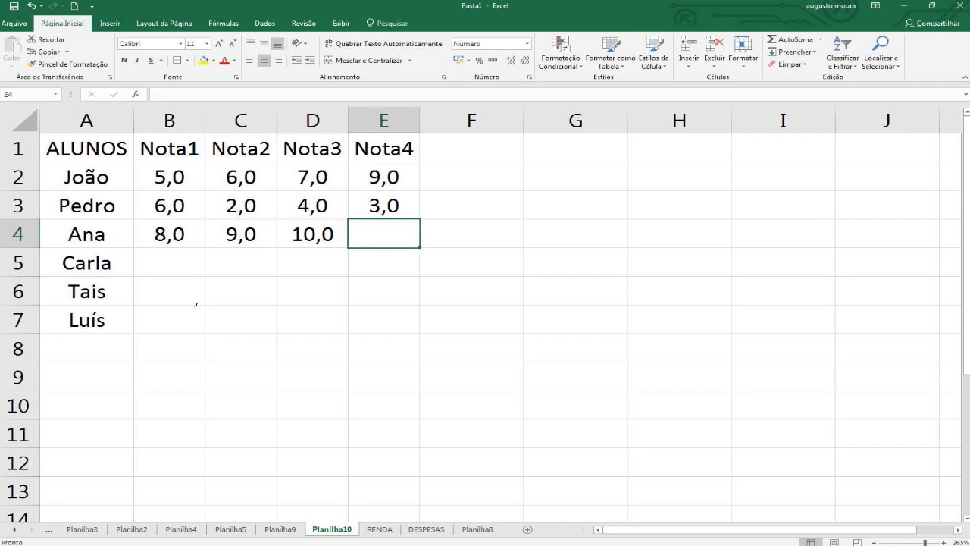
text(10)
key(Down)
Enter the fourth student's grades 4, 5, 2 and 3 in B5:E5.
key(Left)
key(Left)
key(Left)
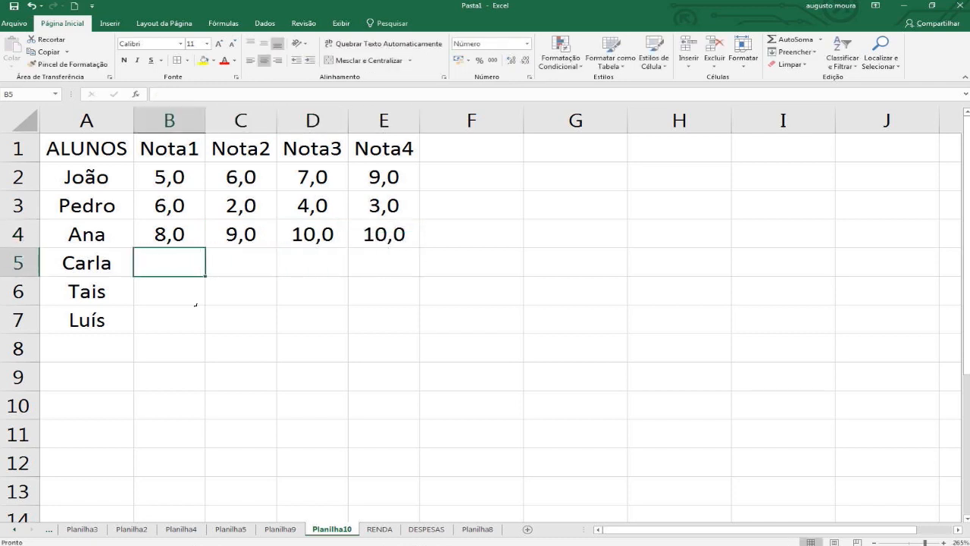
text(4)
key(Tab)
text(5)
key(Tab)
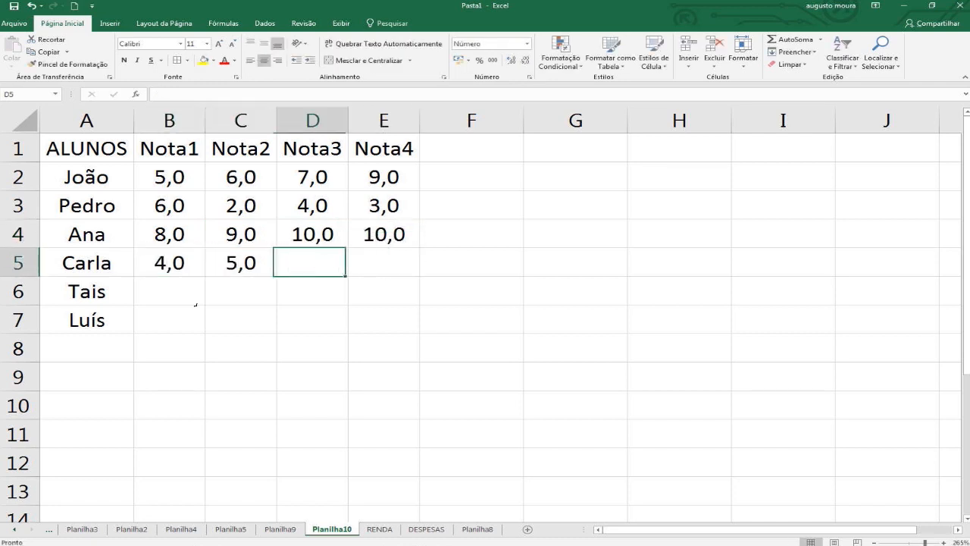
text(2)
key(Tab)
text(3)
key(Down)
Enter the fifth student's grades 10, 8, 8 and 10 in B6:E6.
key(Left)
key(Left)
key(Left)
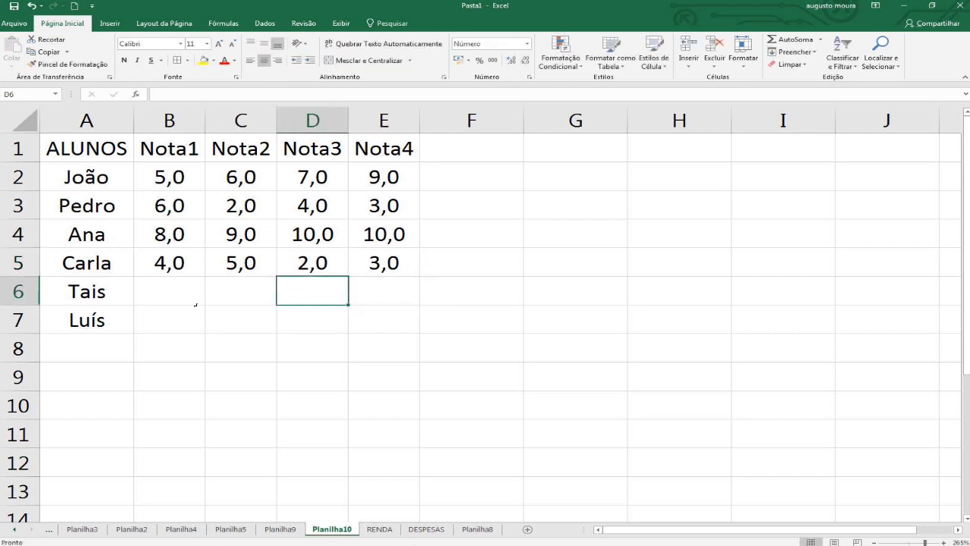
text(10)
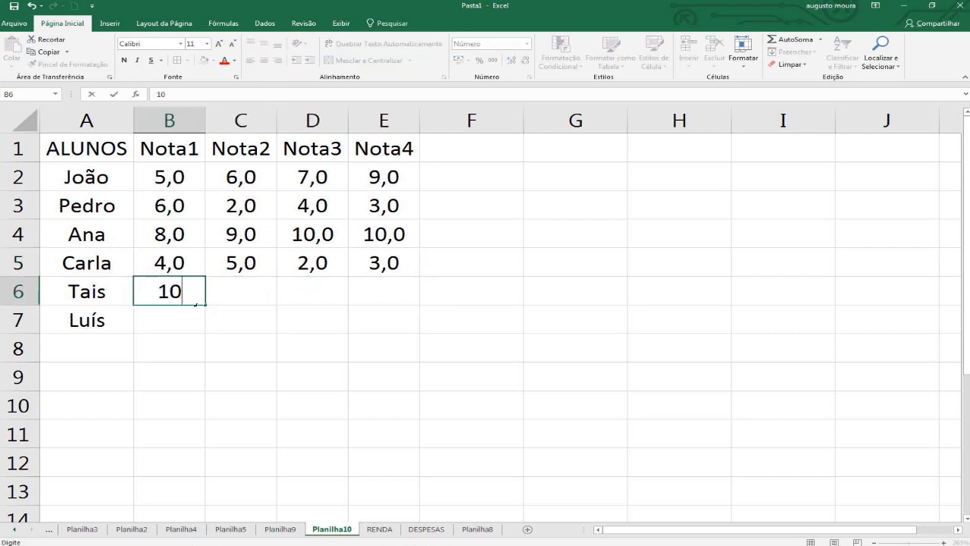
key(Tab)
text(8)
key(Tab)
text(8)
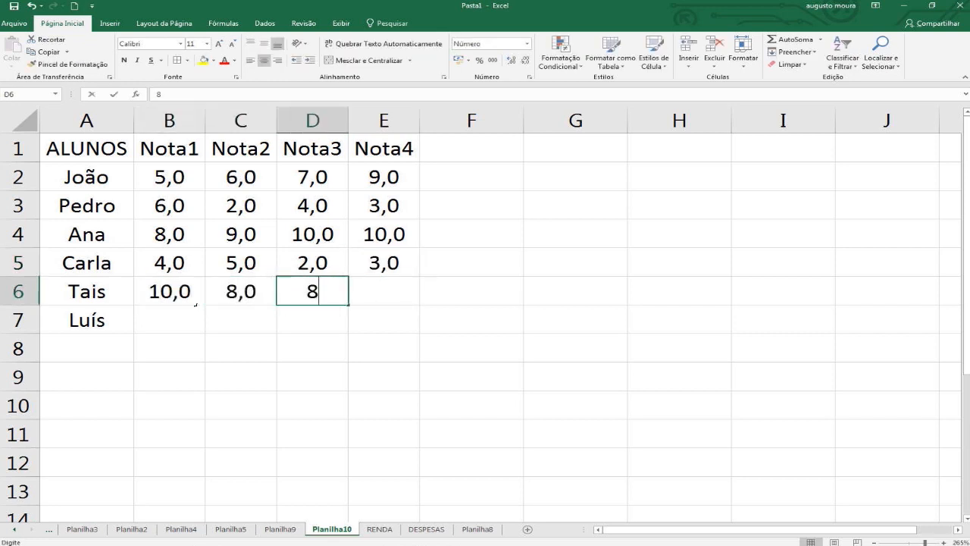
key(Tab)
text(10)
key(Tab)
Enter the sixth student's grades 1, 2, 3 and 4 in B7:E7.
key(Down)
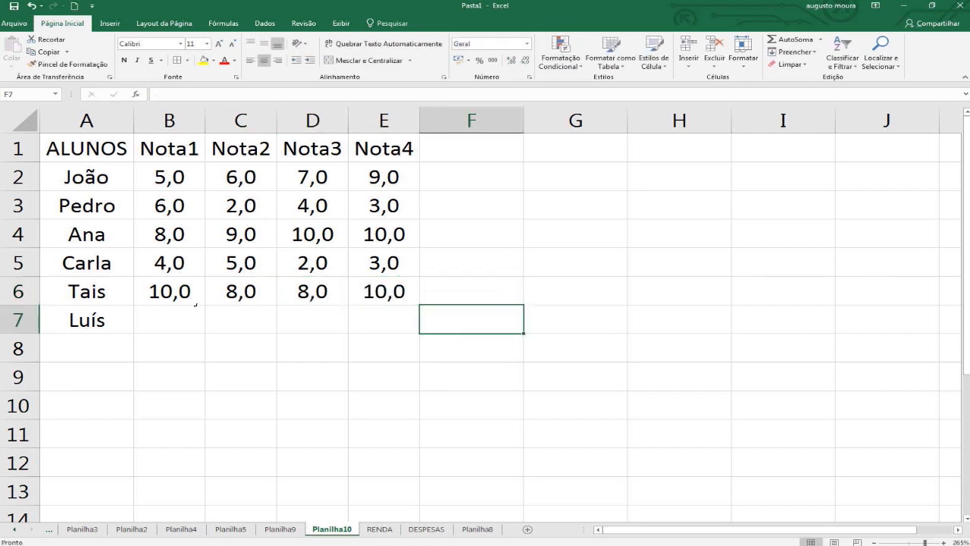
key(Left)
key(Left)
key(Left)
key(Left)
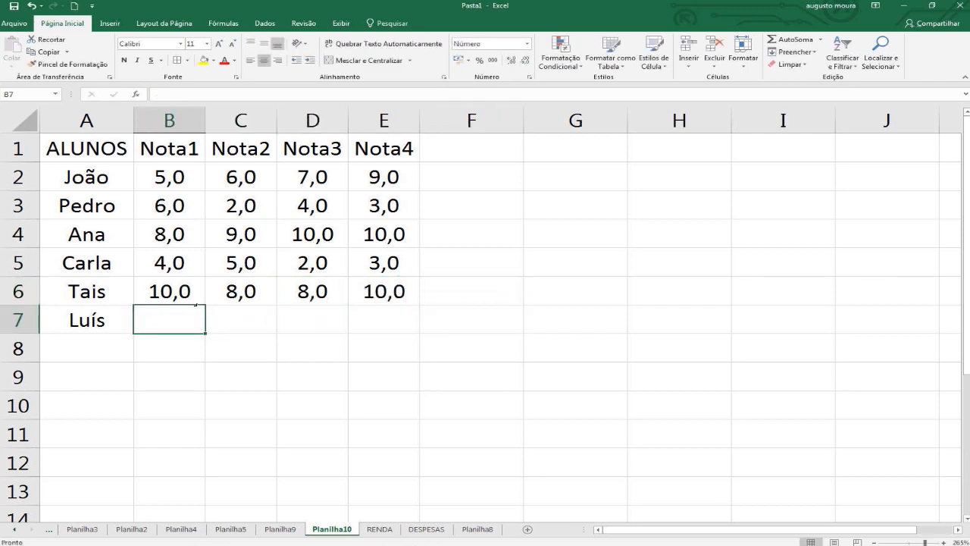
text(1)
key(Tab)
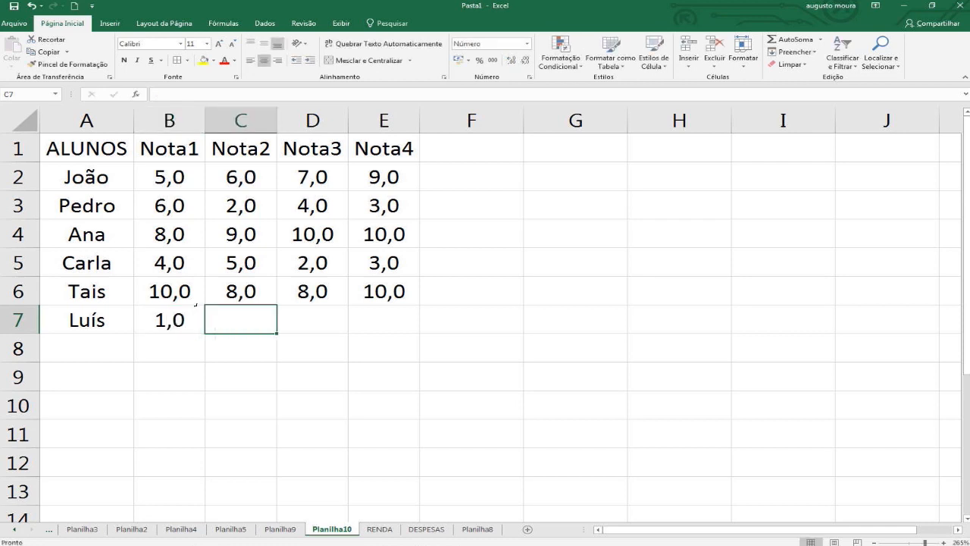
text(2)
key(Tab)
text(3)
key(Tab)
text(4)
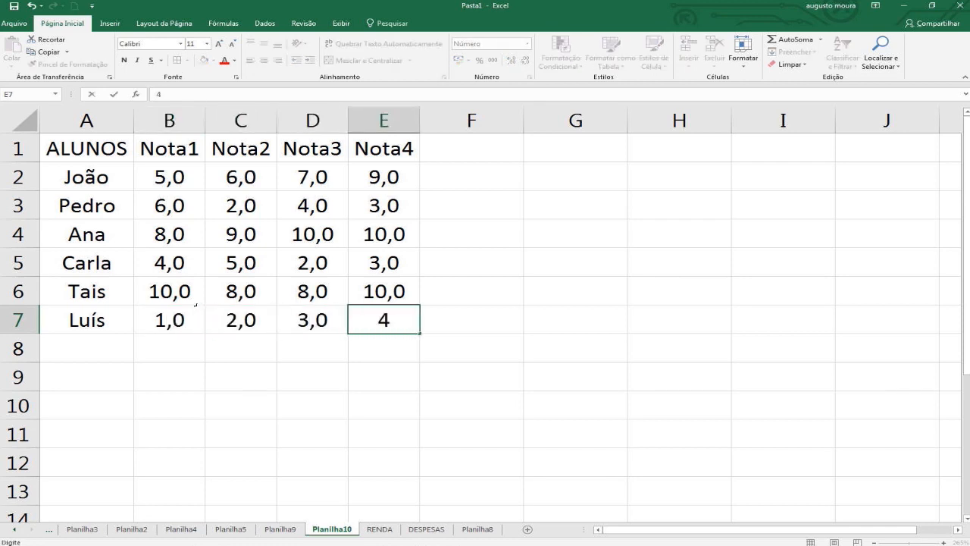
key(Tab)
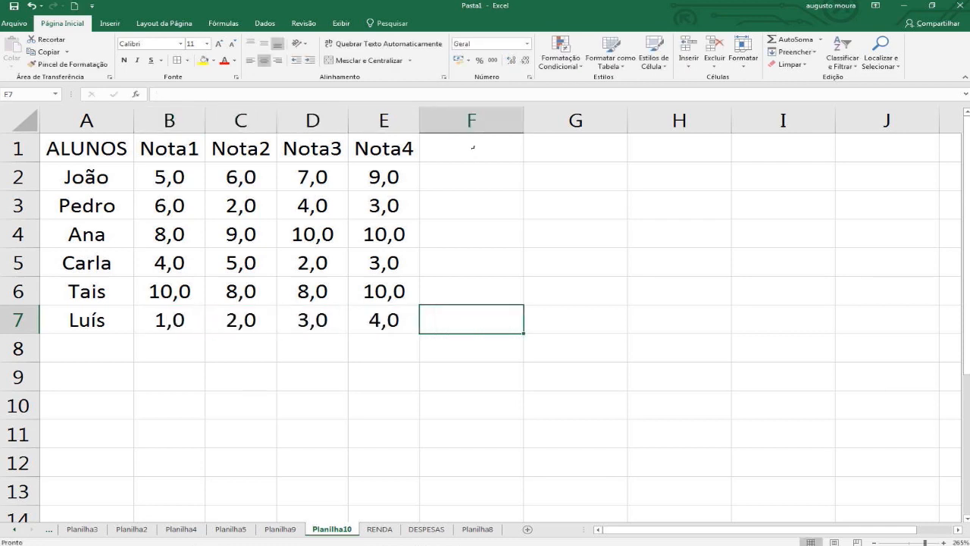
Add the heading "média" in F1, beside the Nota4 column.
click(473, 147)
text(m)
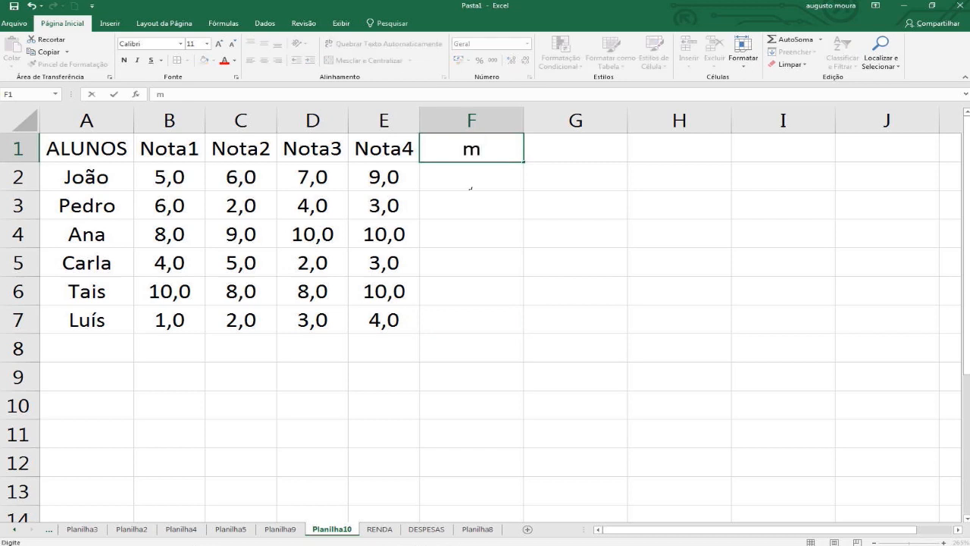
text(~edia)
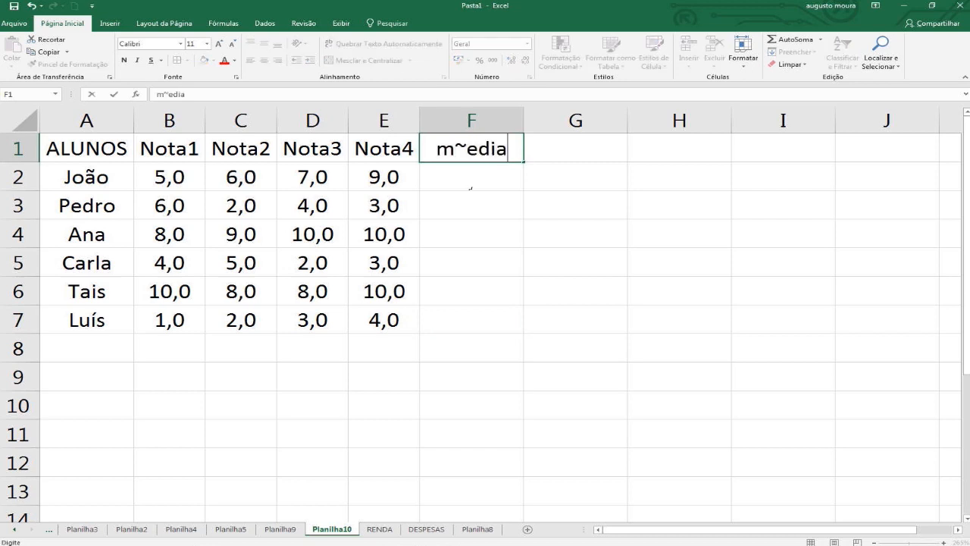
key(BackSpace)
key(BackSpace)
key(BackSpace)
key(BackSpace)
key(BackSpace)
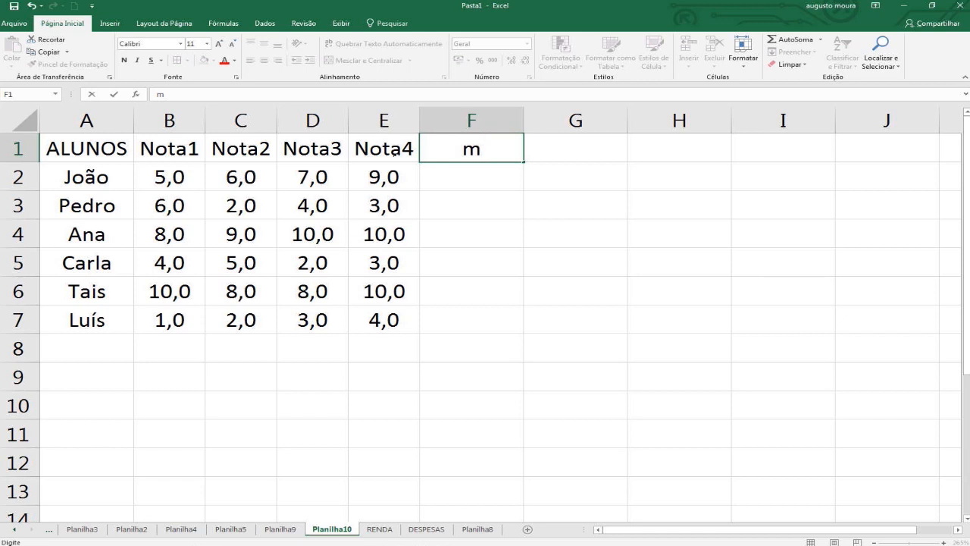
text(édia)
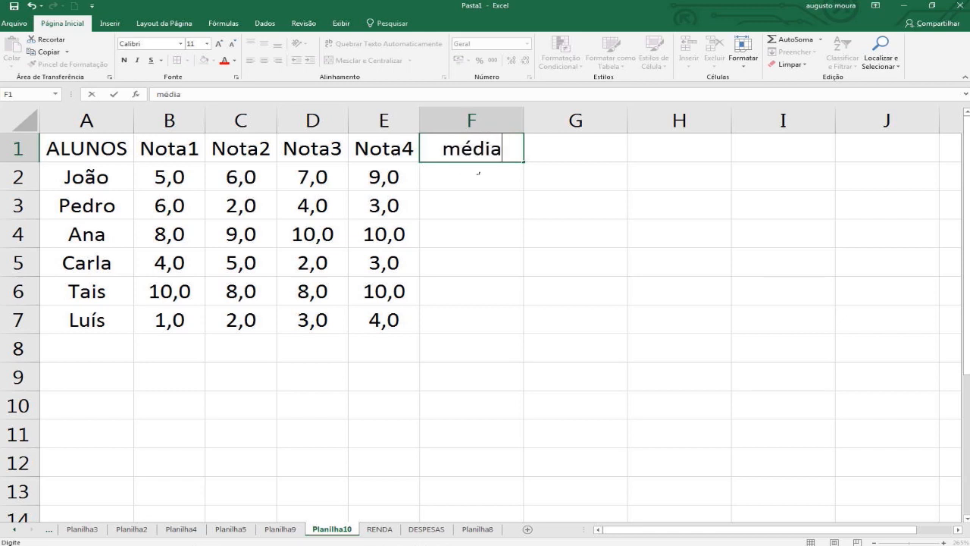
key(Return)
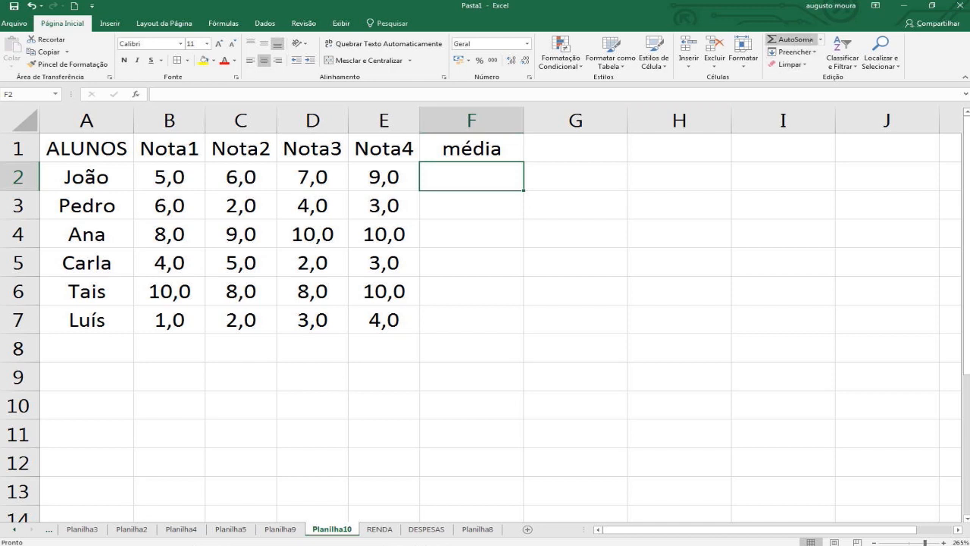
Calculate the average of B2:E2 in F2 with the MÉDIA function and fill the formula down to F7.
click(820, 40)
click(796, 66)
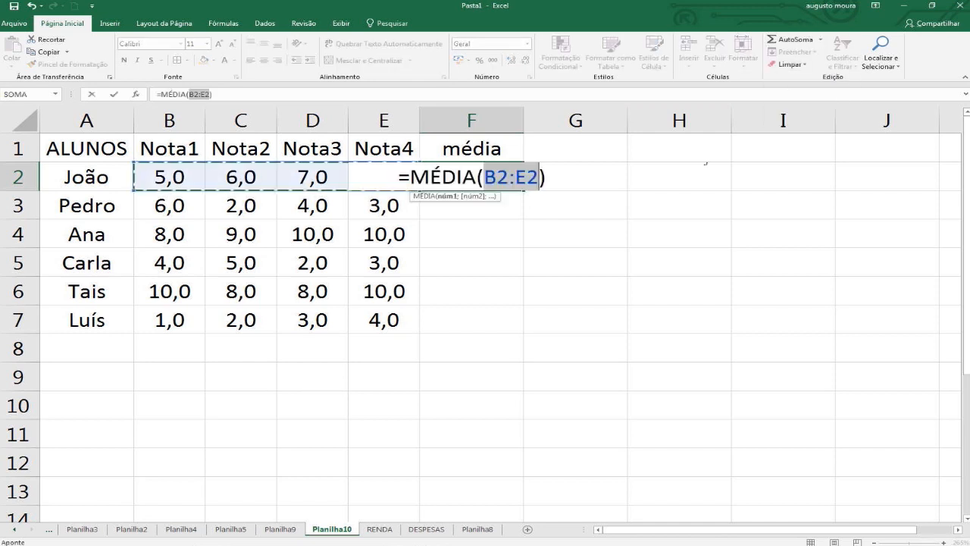
key(Return)
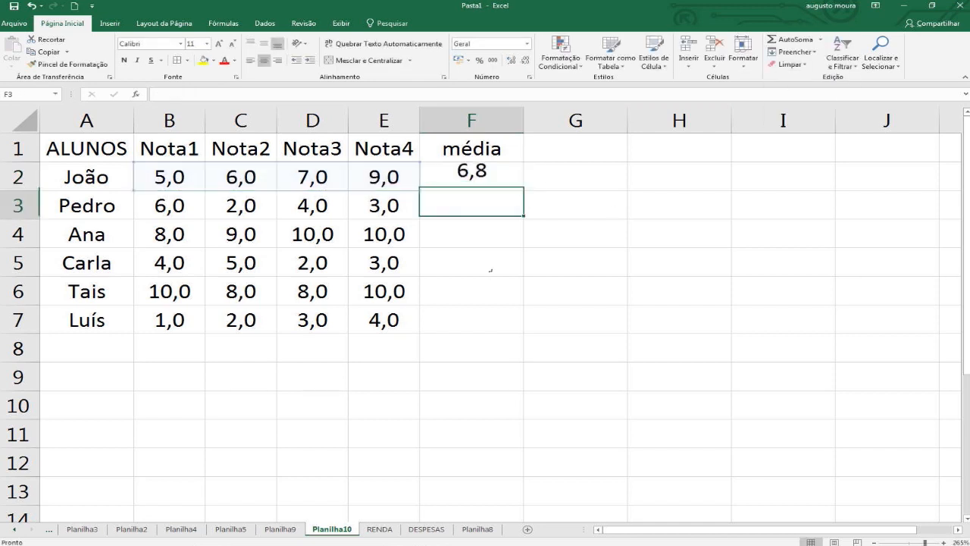
click(507, 177)
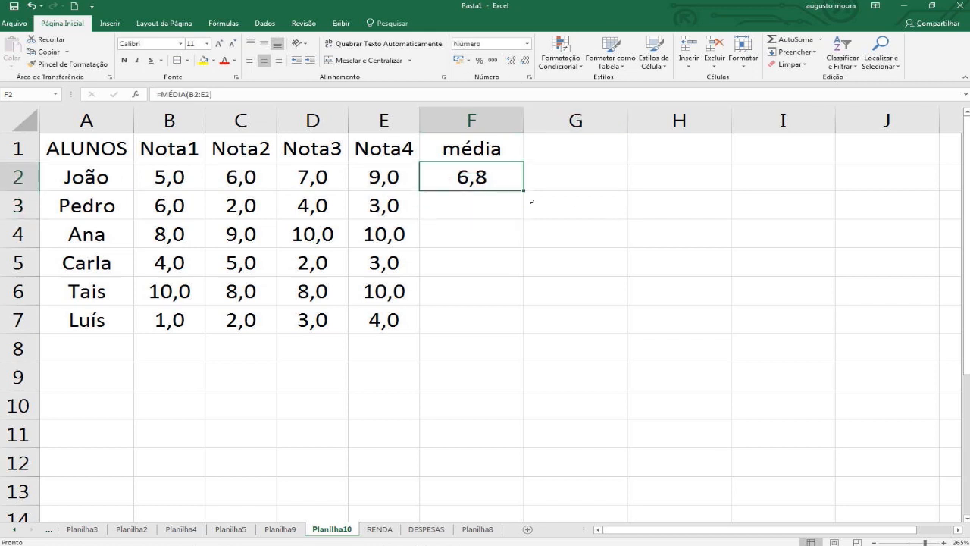
double_click(523, 189)
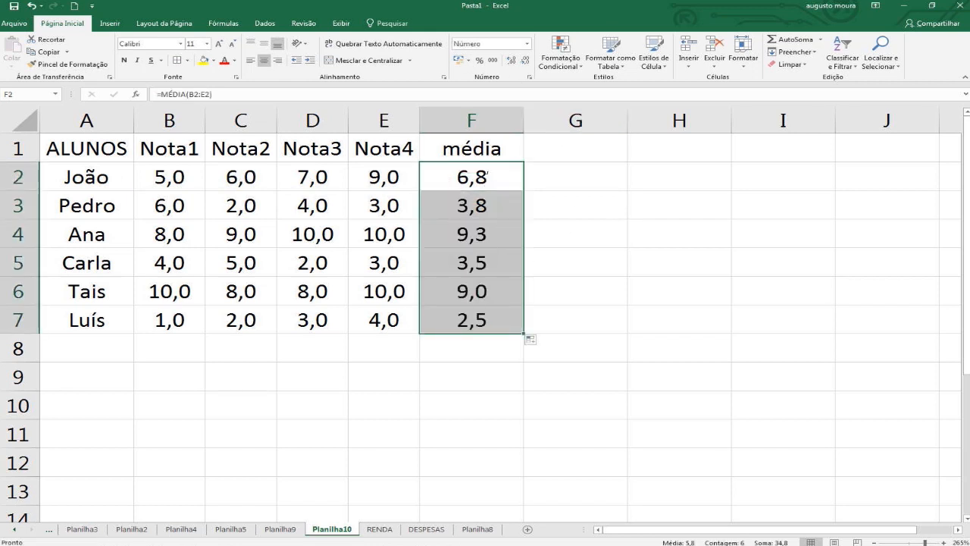
Create a custom icon-set conditional formatting rule for the whole of column F, using the three framed traffic lights style.
click(488, 176)
click(473, 125)
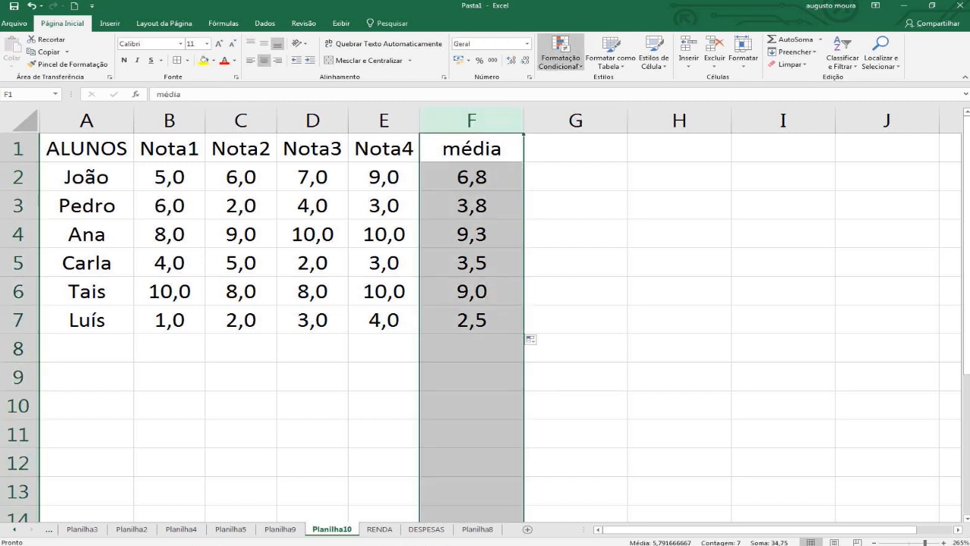
click(561, 53)
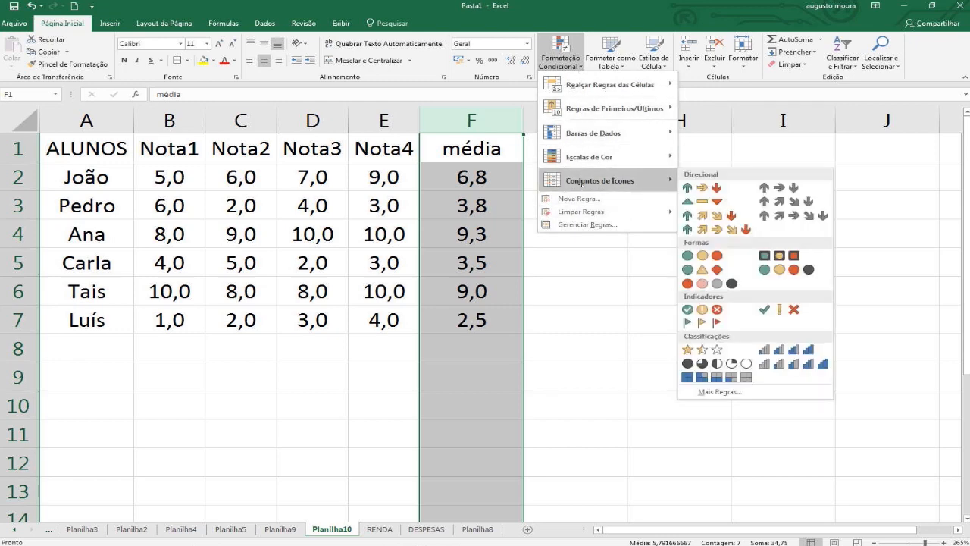
mouse_move(622, 181)
click(720, 392)
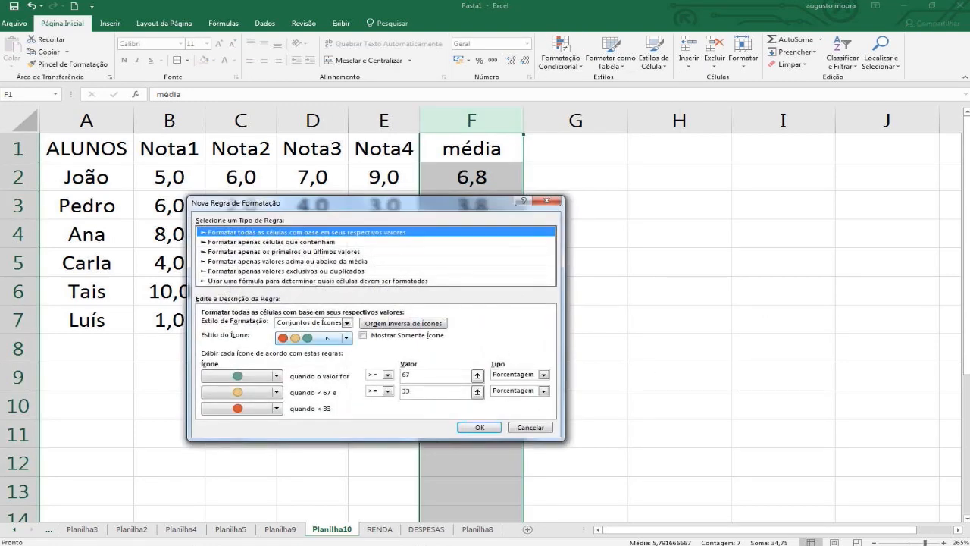
click(347, 338)
click(325, 372)
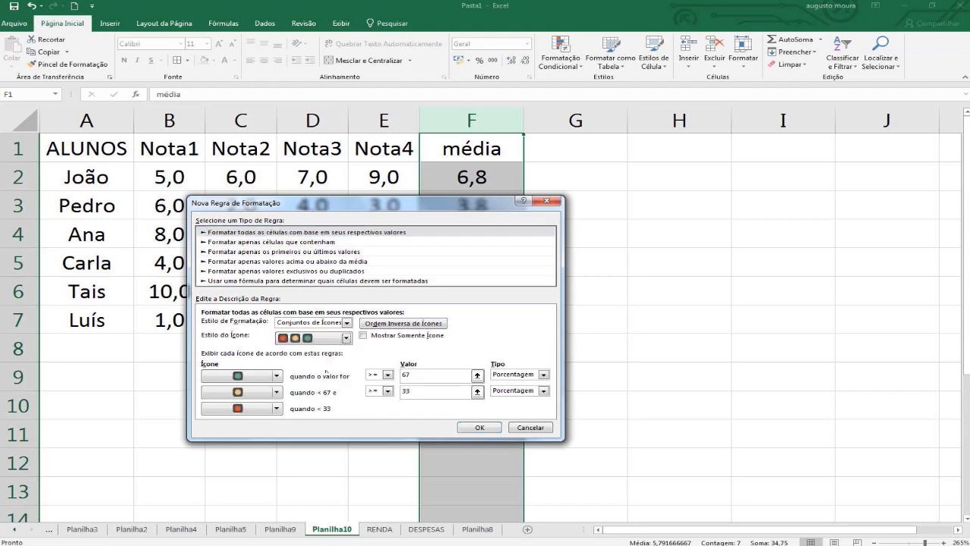
drag(438, 206, 704, 83)
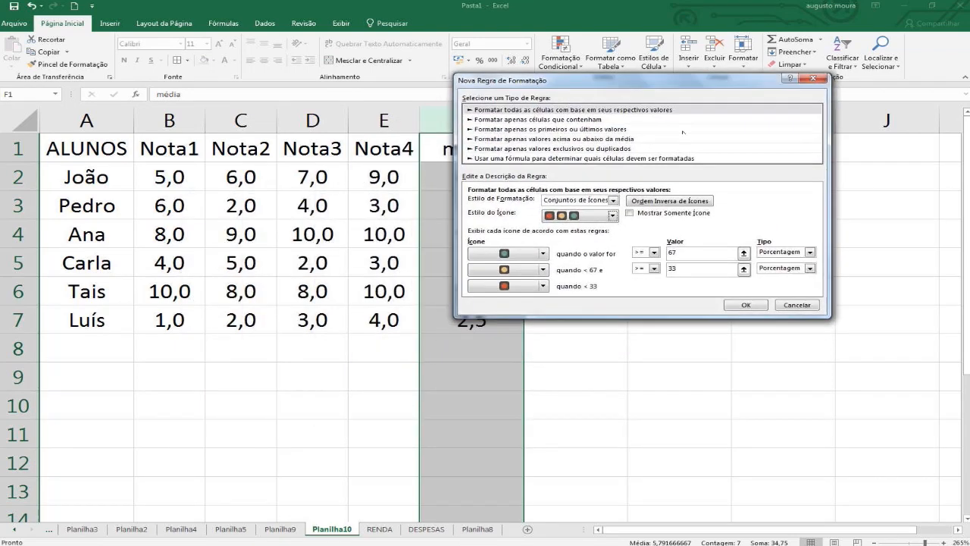
Set both icon thresholds to type Número, with green from 7 and yellow from 5, and apply the rule.
click(809, 268)
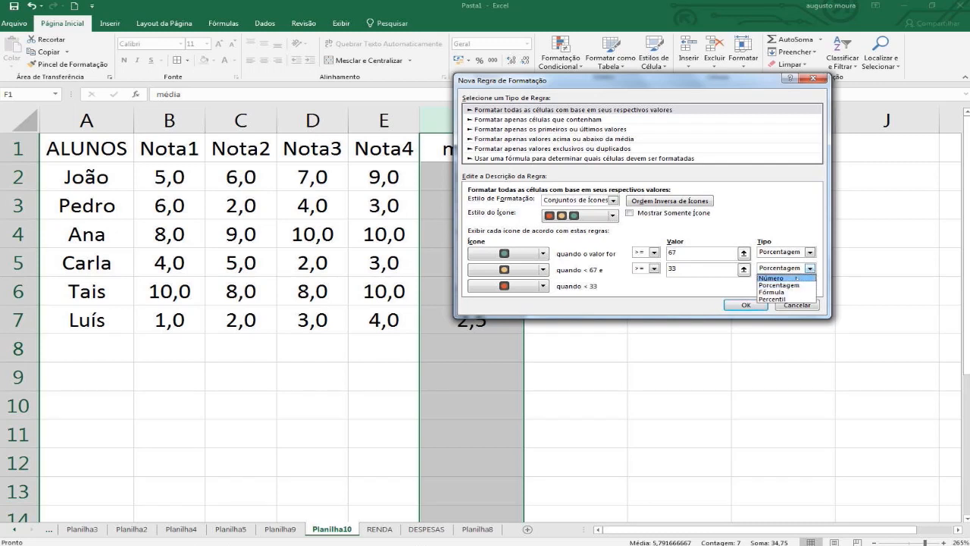
click(768, 278)
click(810, 253)
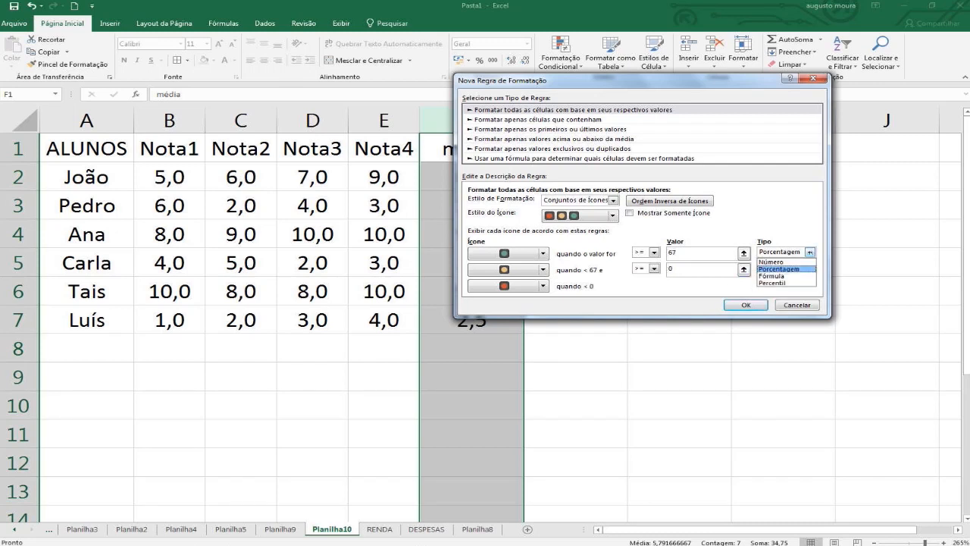
click(769, 262)
click(688, 269)
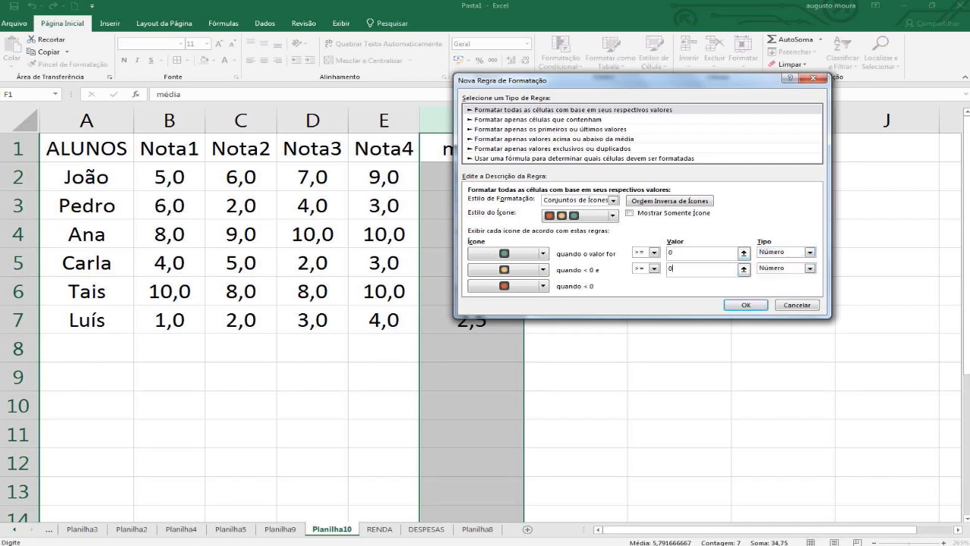
text(7)
click(688, 270)
key(BackSpace)
click(746, 305)
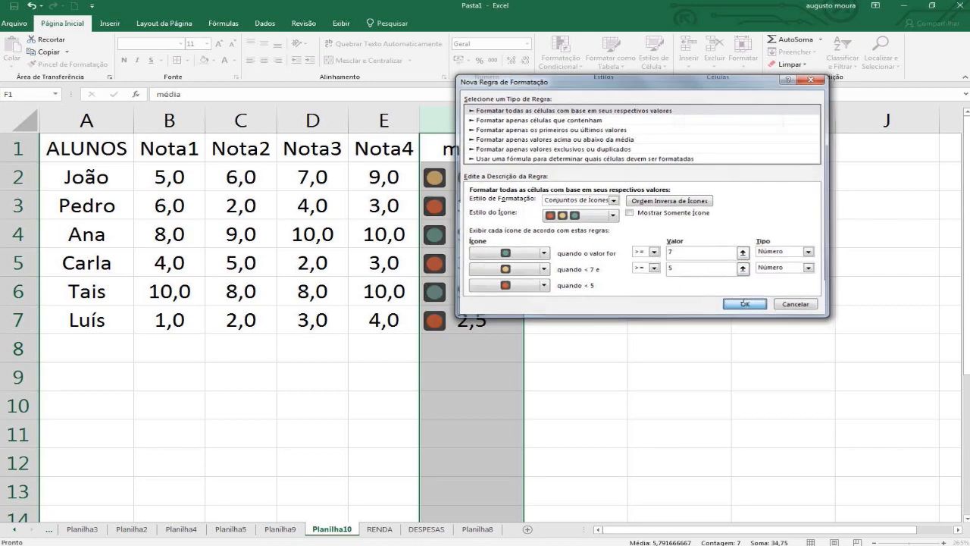
click(582, 344)
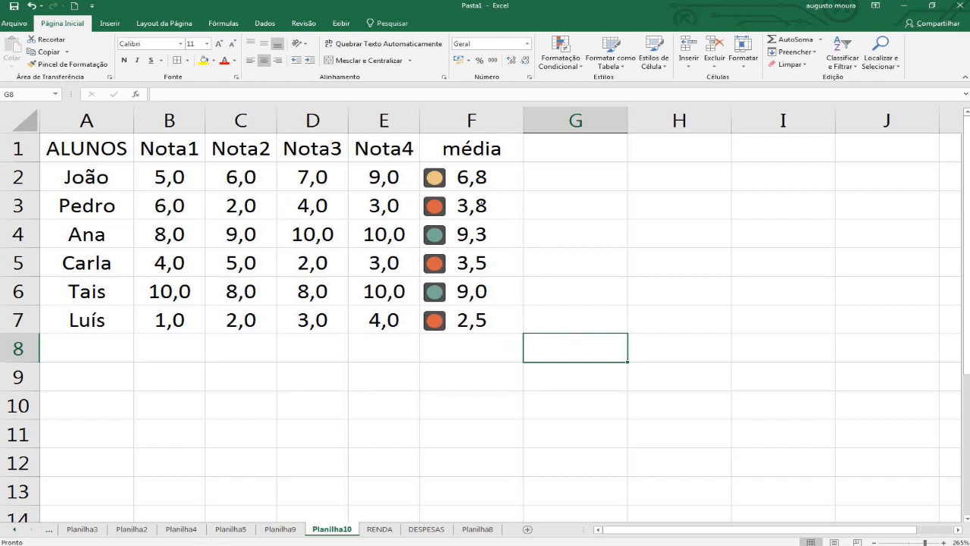
Examine the students' averages in F2:F7 and the traffic light icon assigned to each one.
click(478, 237)
click(479, 290)
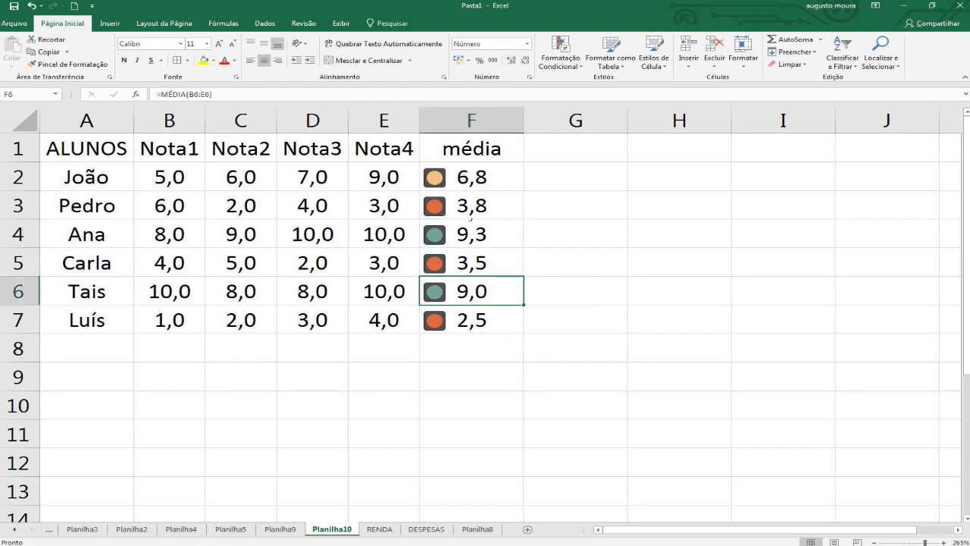
click(471, 229)
click(470, 295)
click(462, 179)
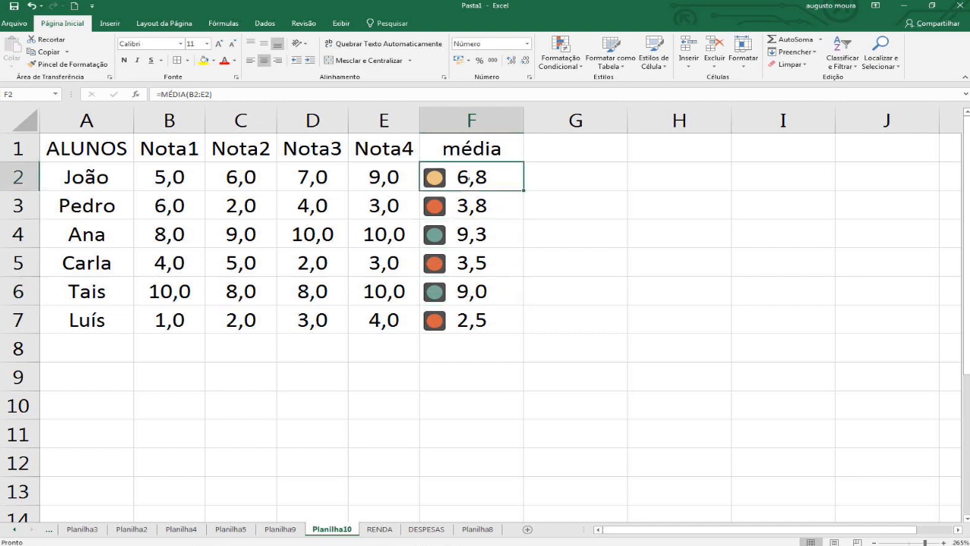
click(480, 206)
click(477, 260)
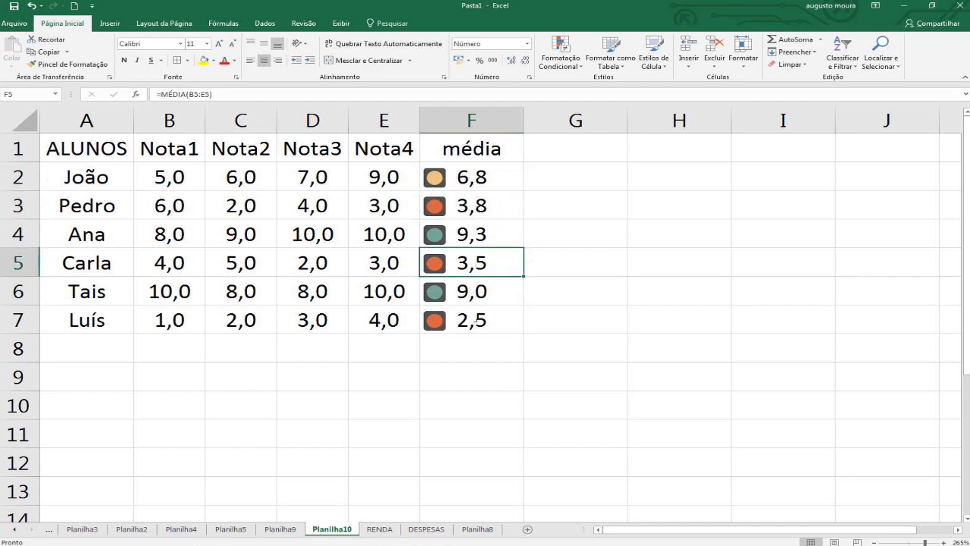
click(476, 323)
click(477, 206)
click(477, 262)
click(477, 320)
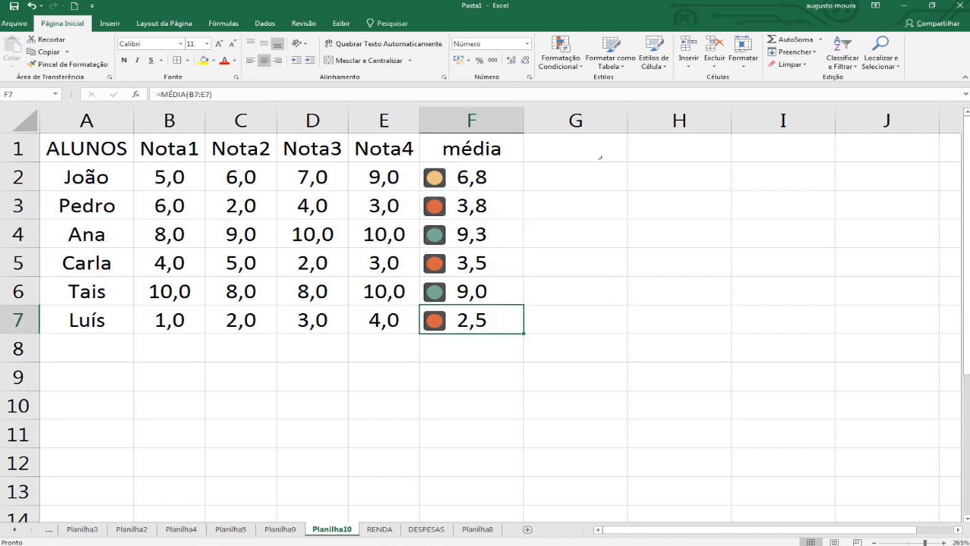
Widen column G and enter the header "situação" in G1.
click(599, 158)
drag(627, 122, 735, 122)
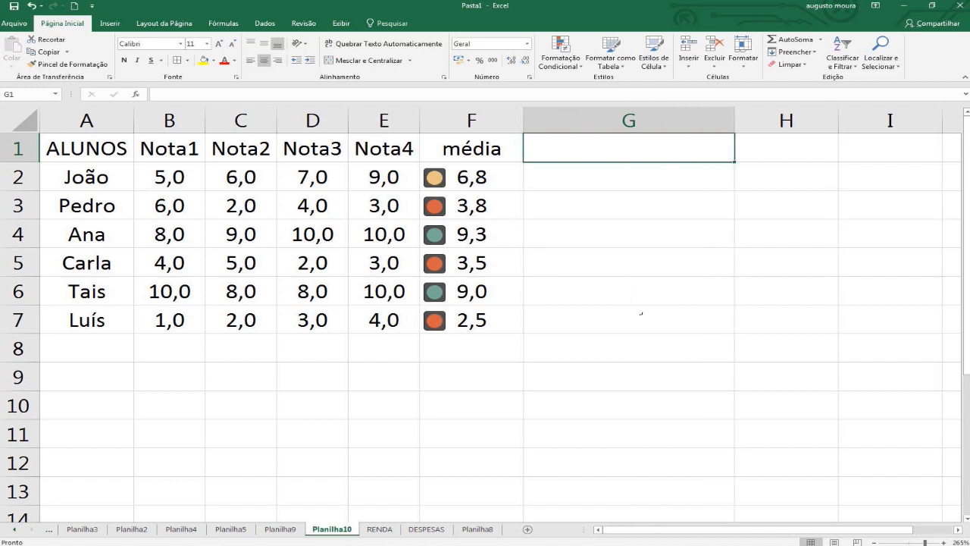
text(situa)
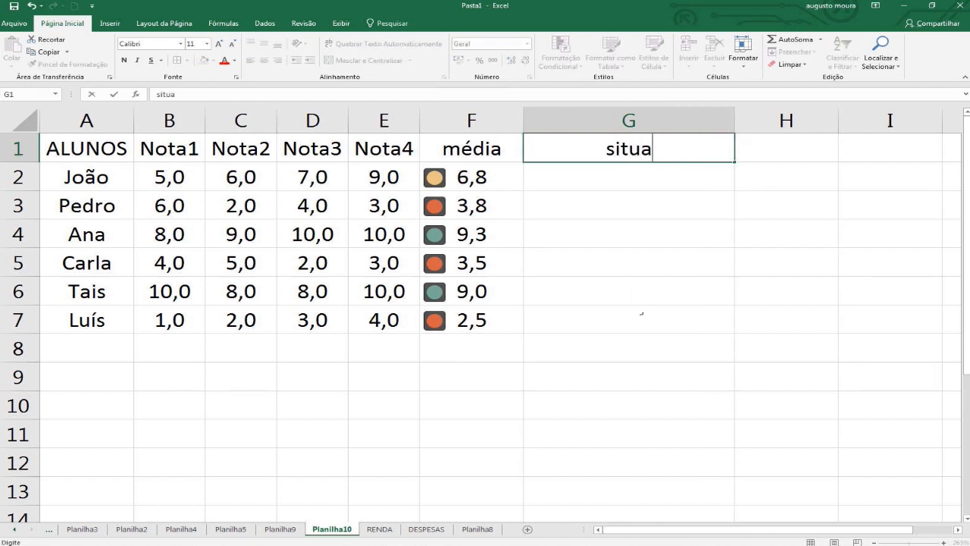
text(ção)
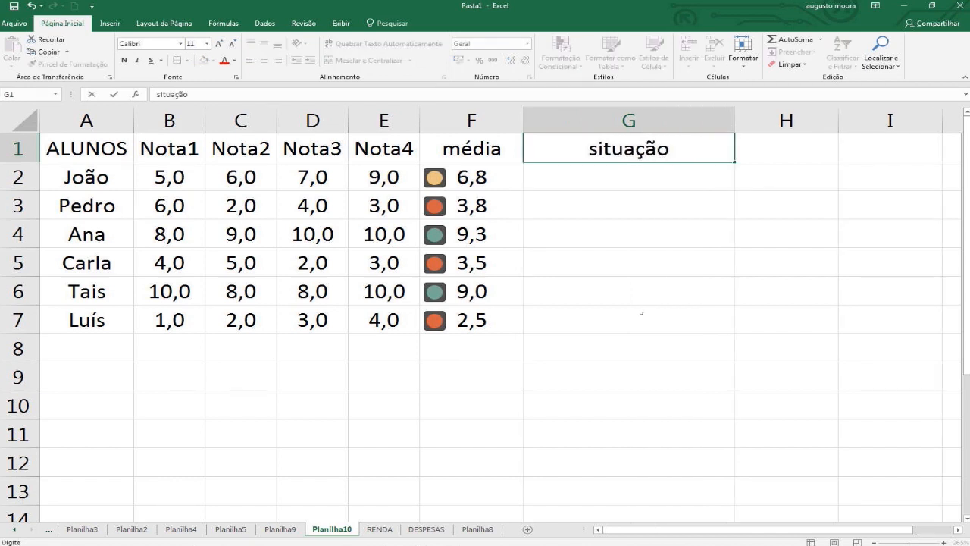
key(Return)
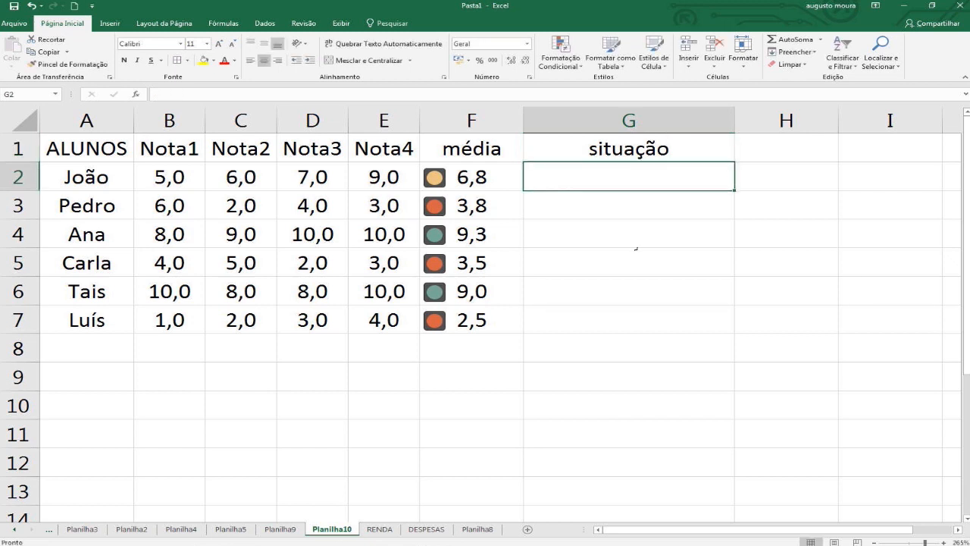
Enter an SE formula in G2 that returns "aprovado" when F2>=7 and "reprovado" otherwise.
text(=se()
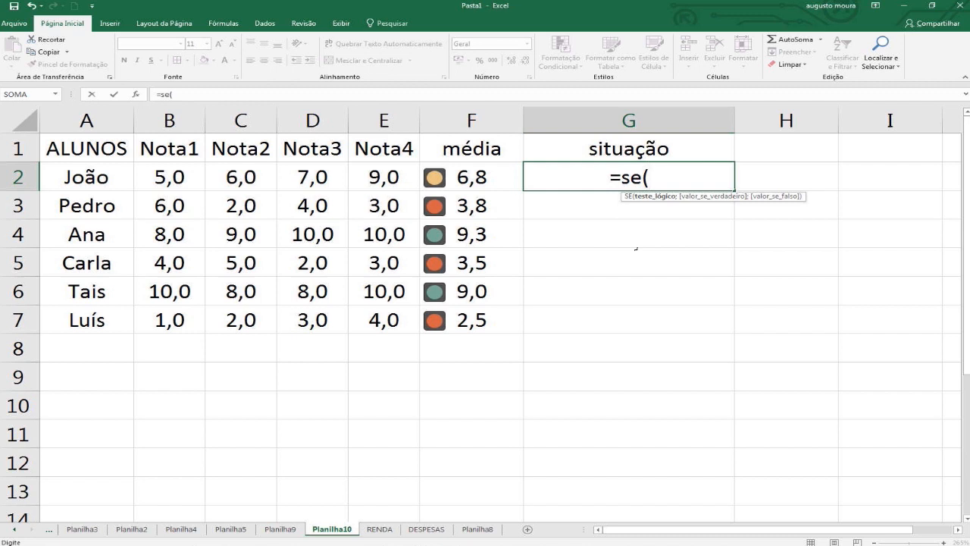
key(Left)
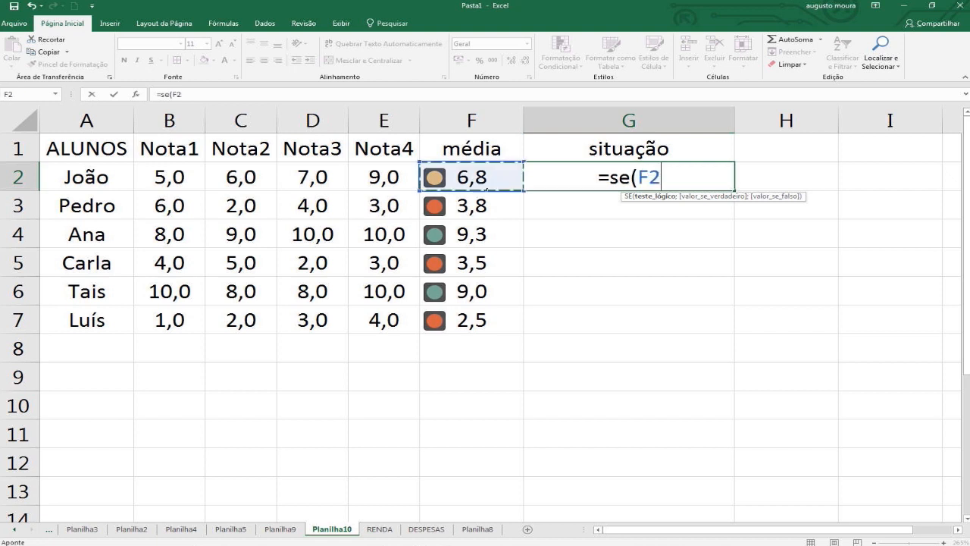
text(>)
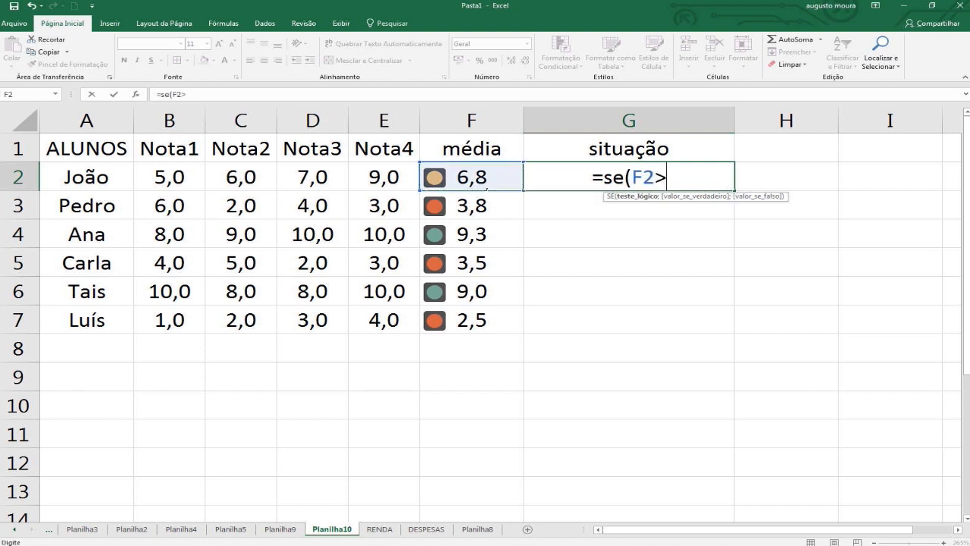
text(=7)
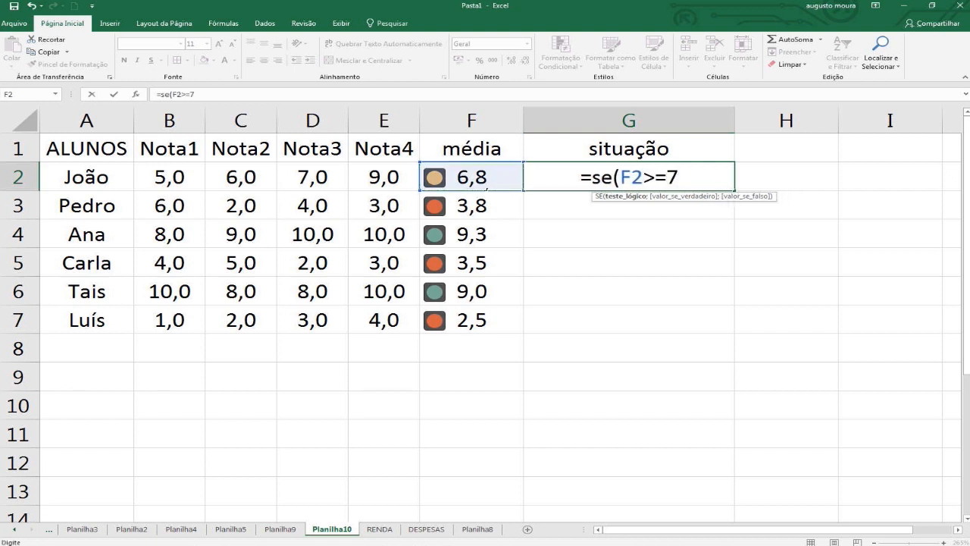
text(;")
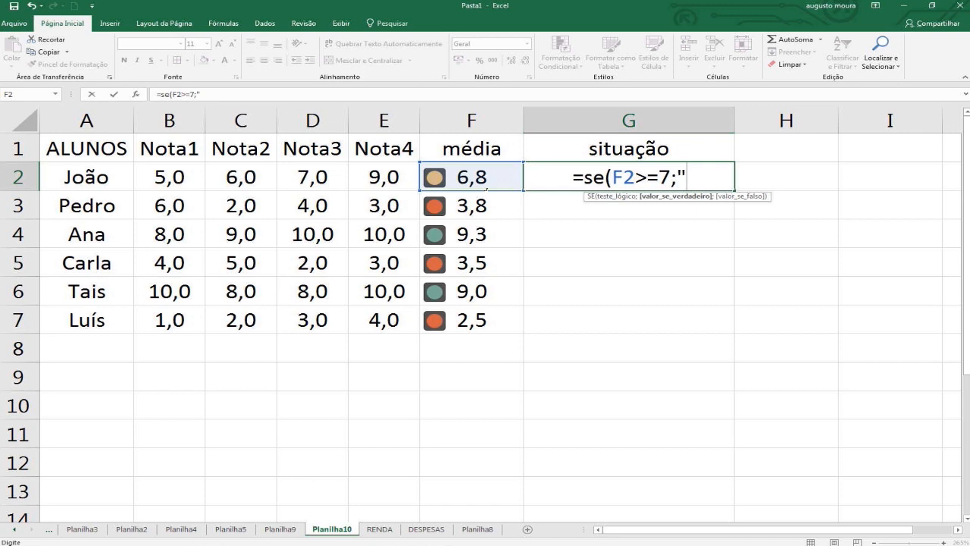
text(aprov)
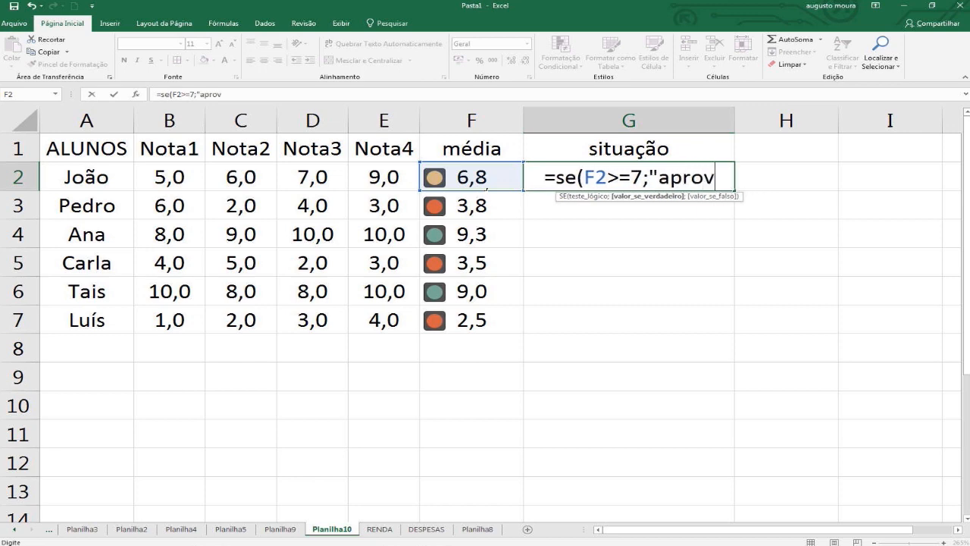
text(ado)
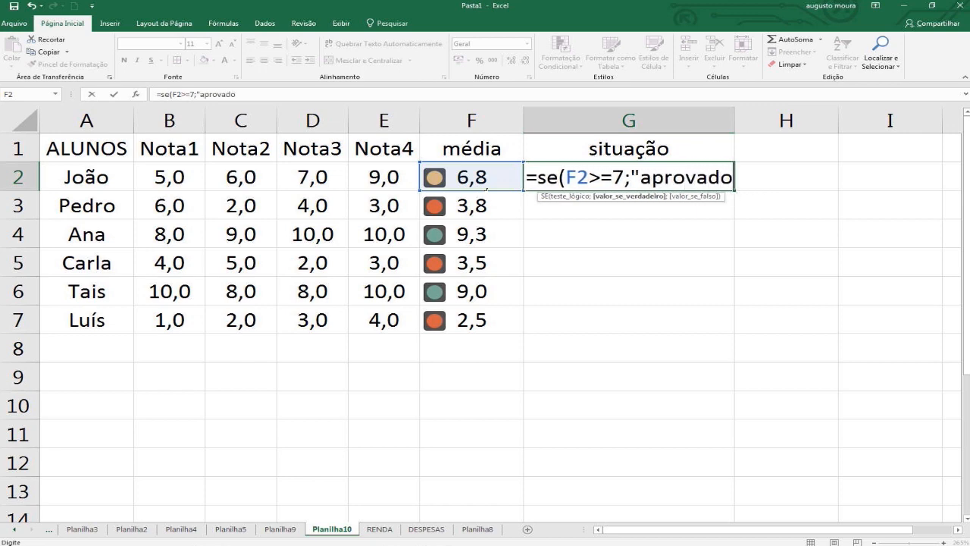
text(";")
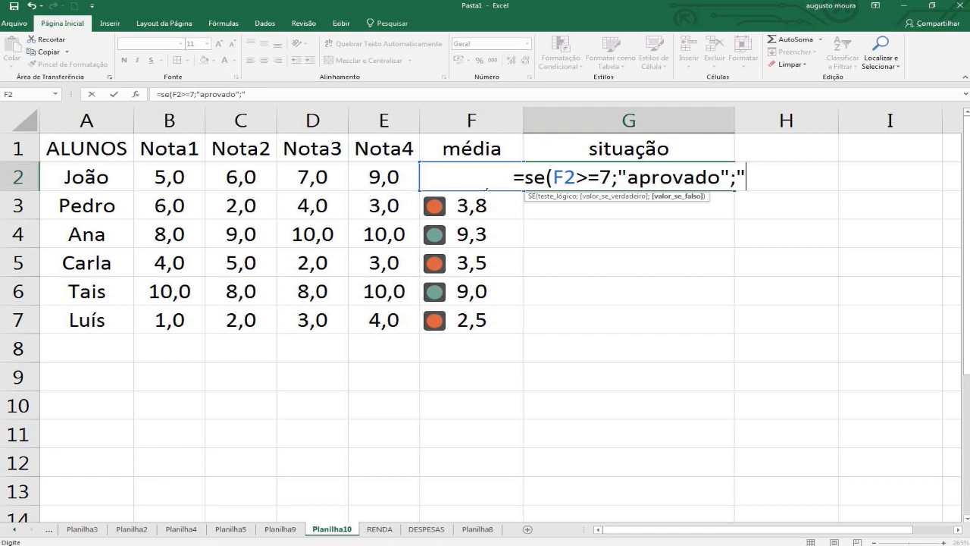
text(re)
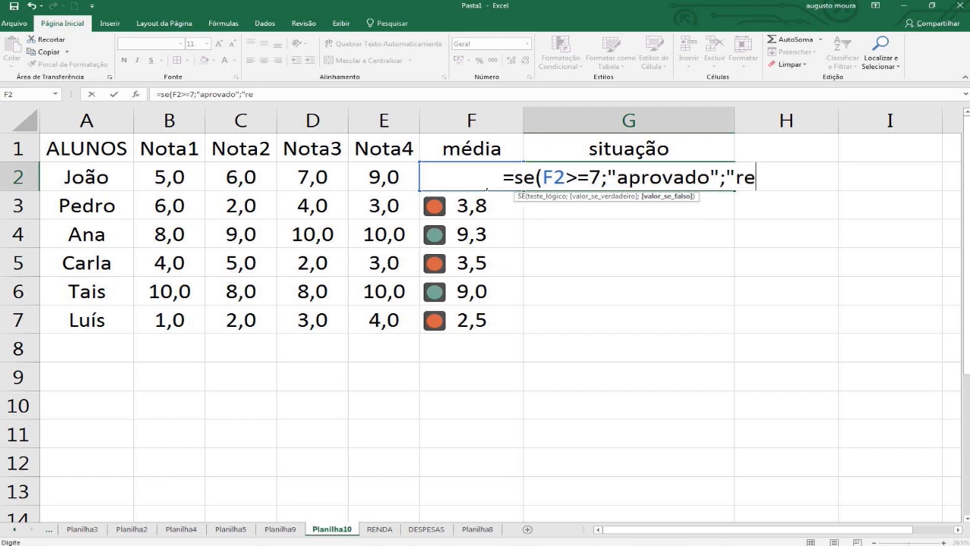
text(provado)
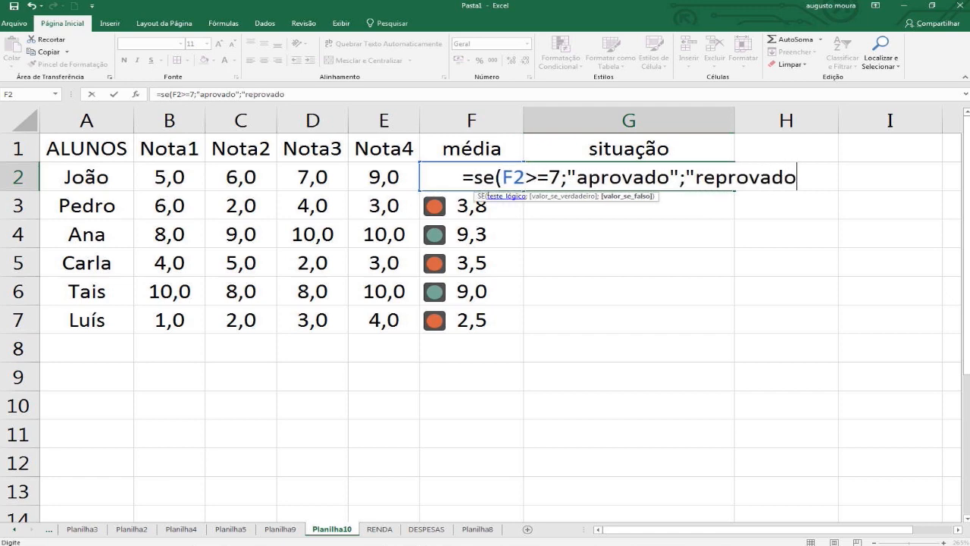
text("))
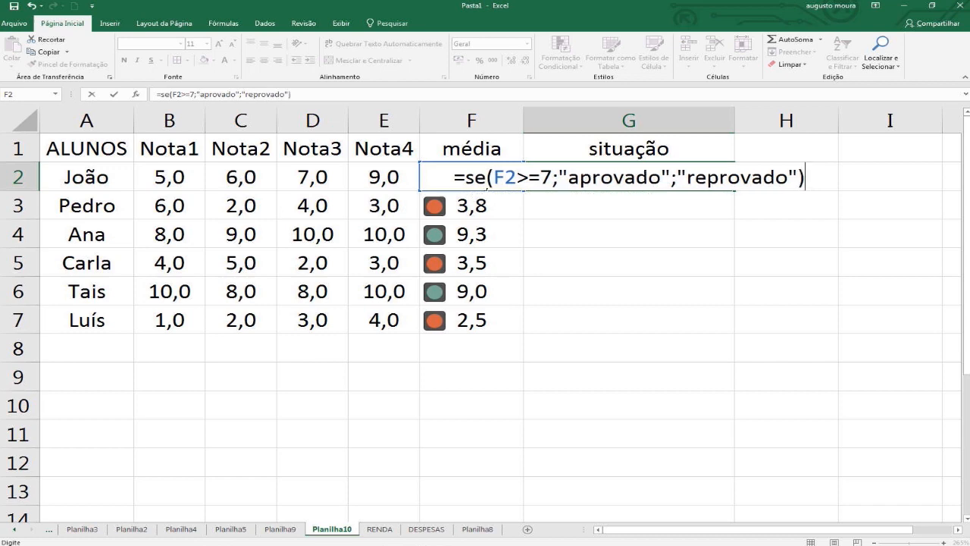
key(Return)
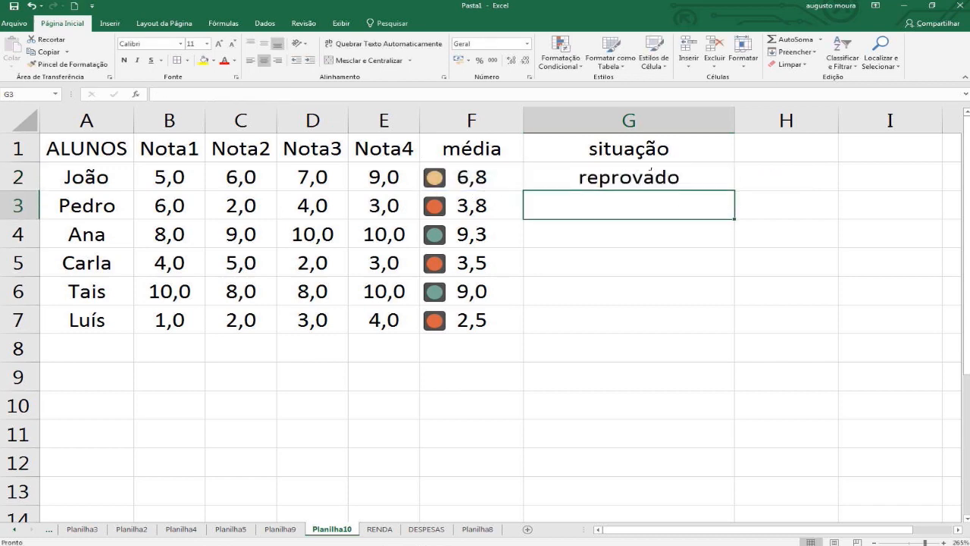
Fill the G2 formula down to G7 and check the status given to each student.
click(650, 173)
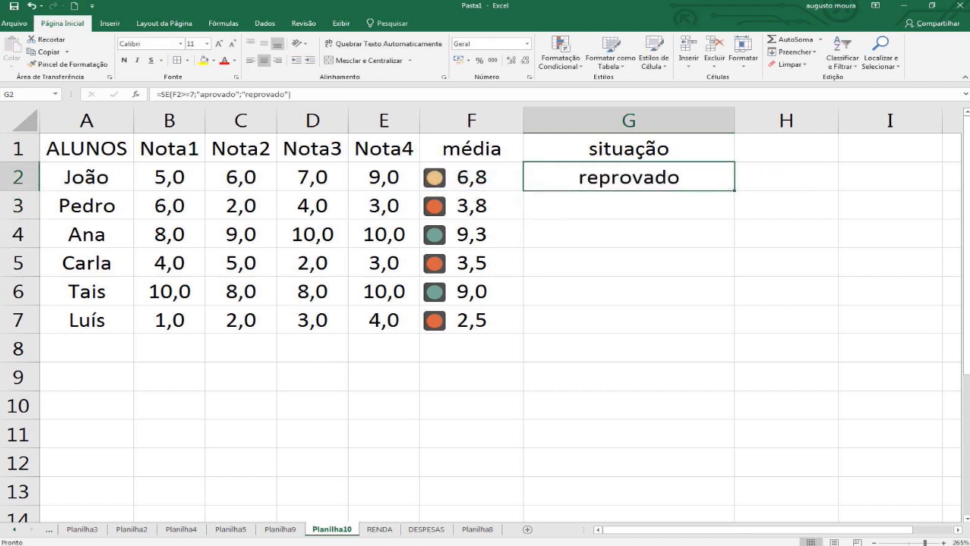
double_click(734, 189)
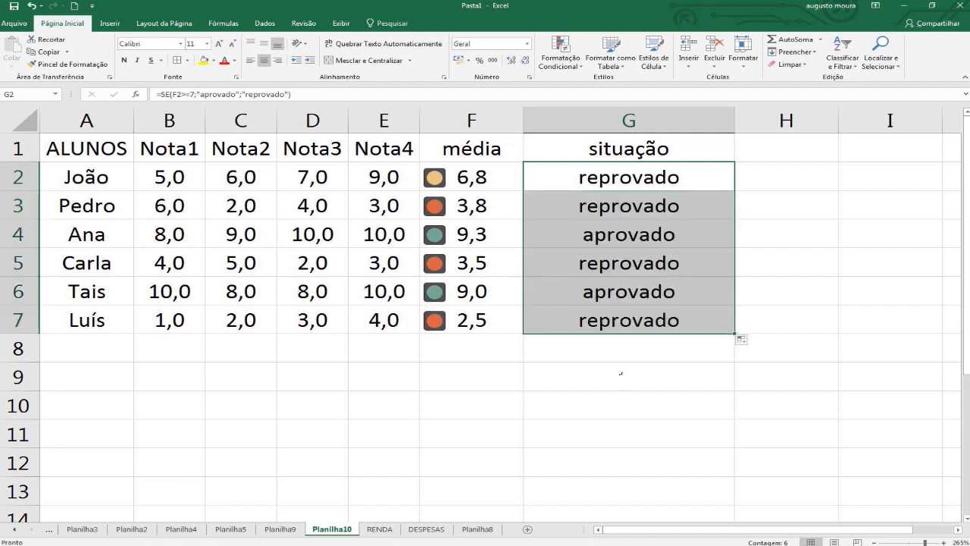
click(607, 356)
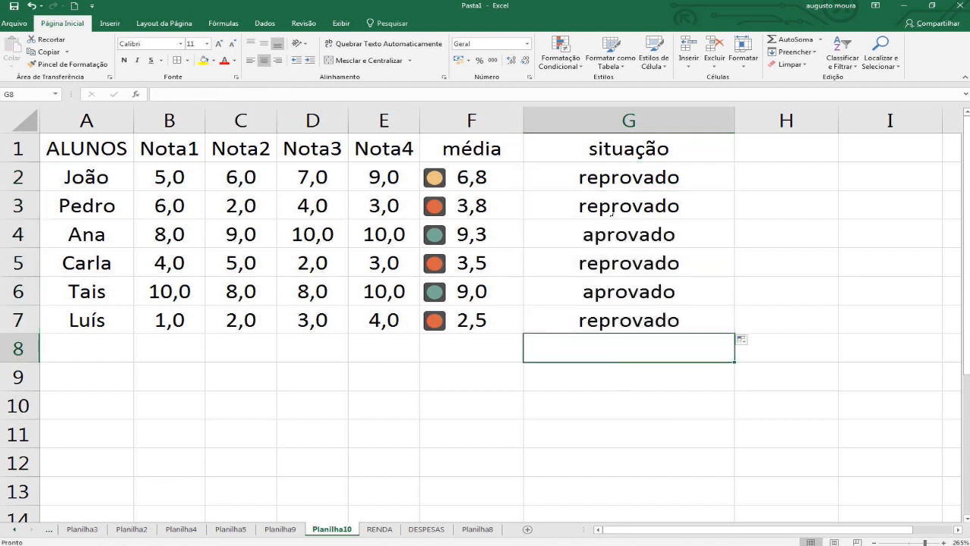
click(614, 234)
click(614, 292)
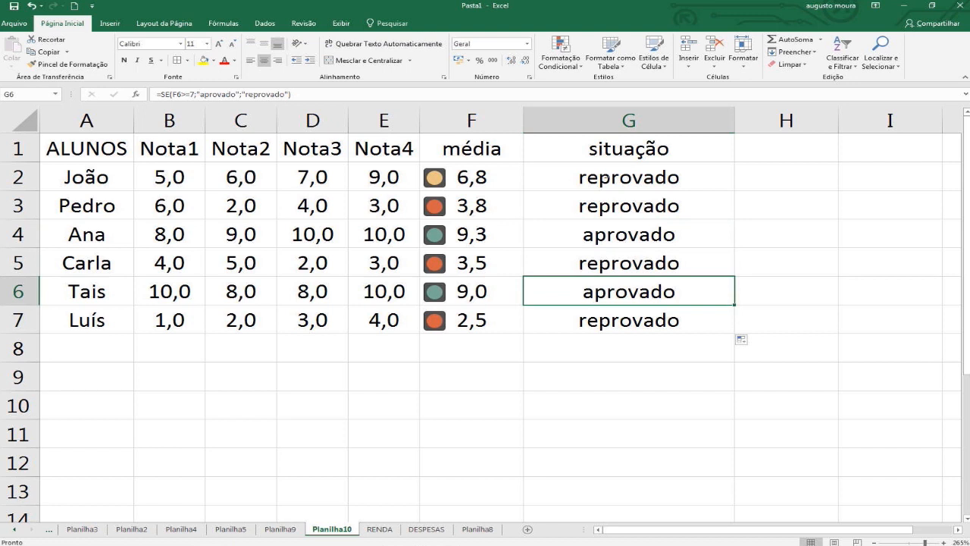
Change the SE formula in G2 to test F2<5 and return "reprovado" when the test is true.
double_click(605, 178)
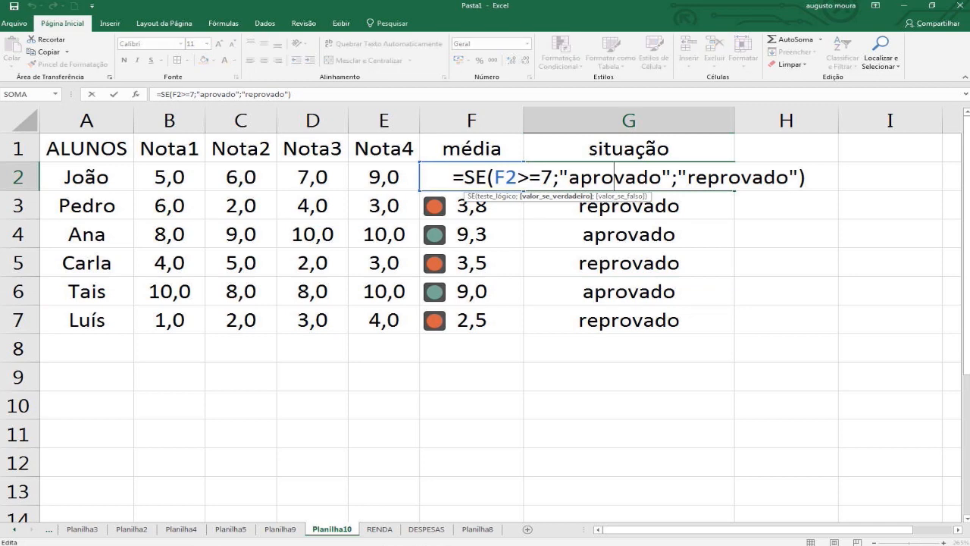
click(554, 177)
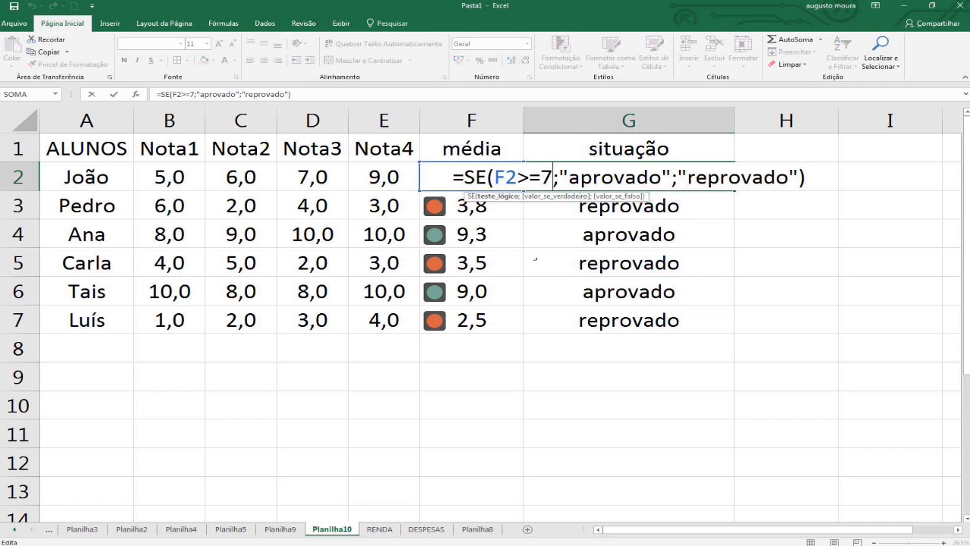
key(BackSpace)
key(BackSpace)
key(BackSpace)
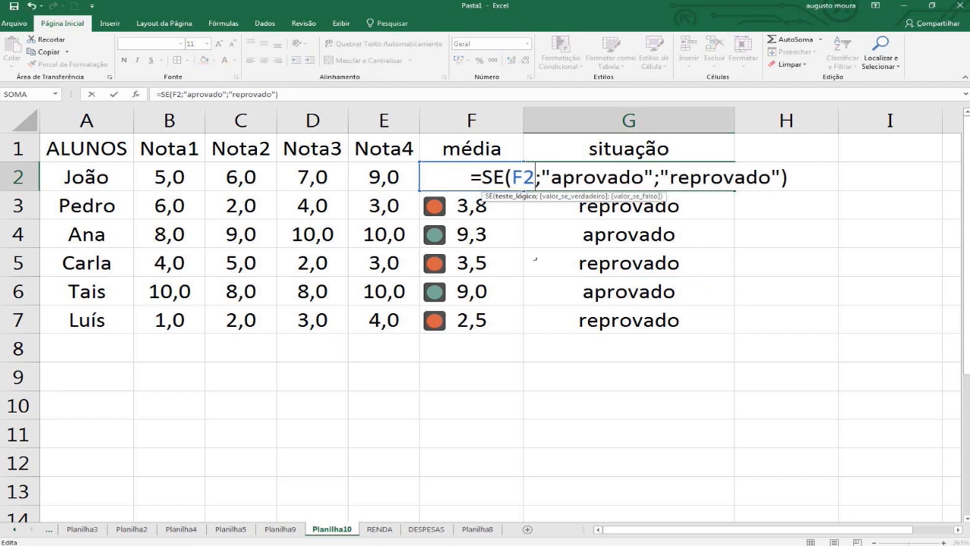
text(<5)
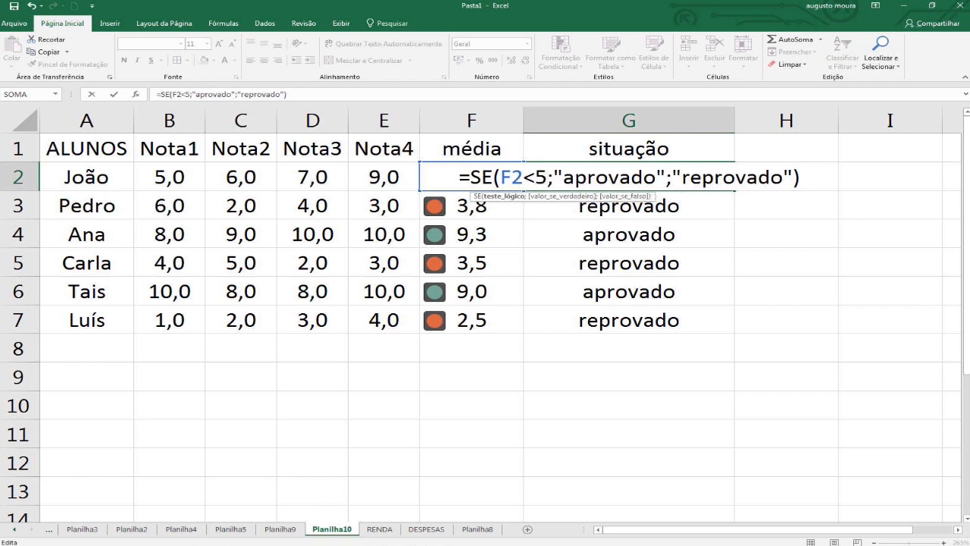
key(Right)
key(Right)
key(Right)
key(BackSpace)
text(re)
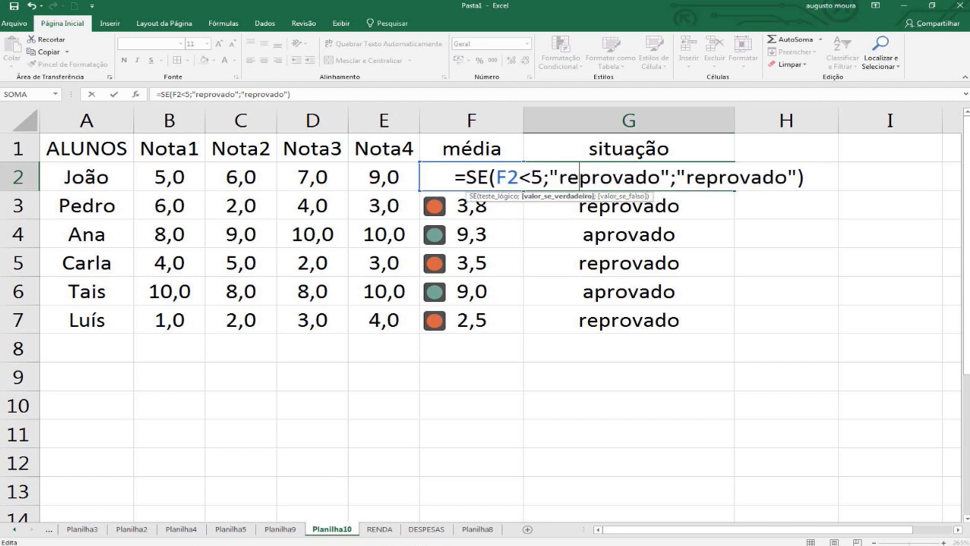
Start a nested SE in the false argument of the G2 formula, with f2<7 as its logical test.
key(Right)
key(Right)
key(Right)
key(Right)
key(Right)
key(Right)
key(Right)
key(Right)
key(Right)
text(se)
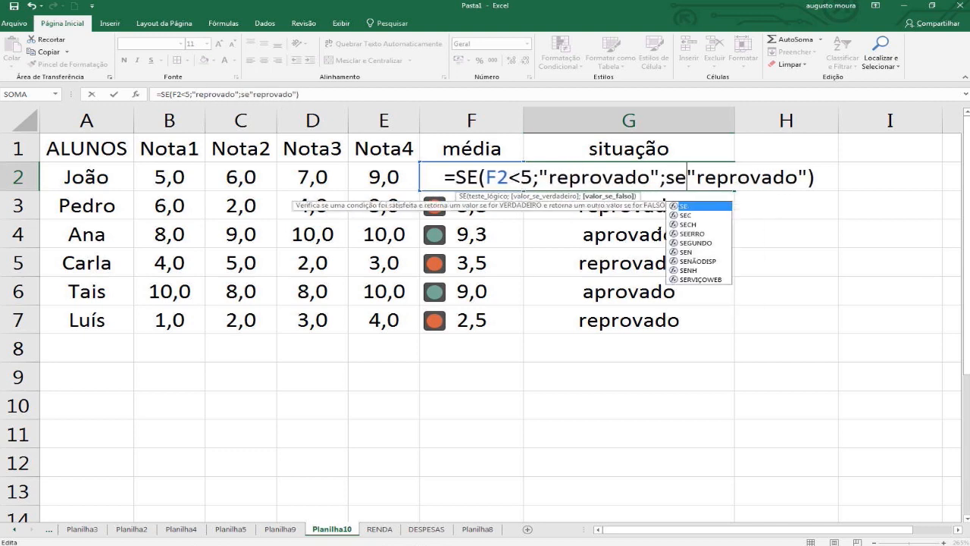
text(()
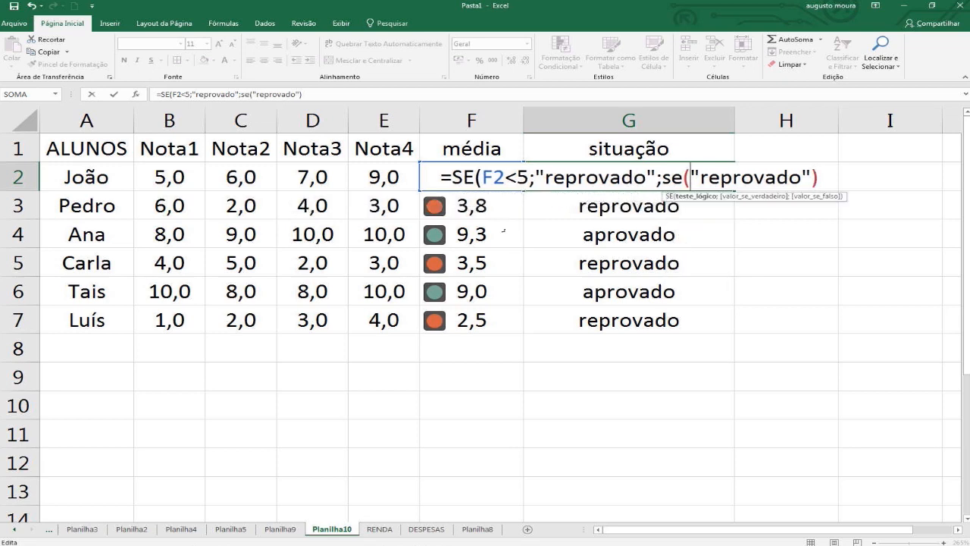
text(f2)
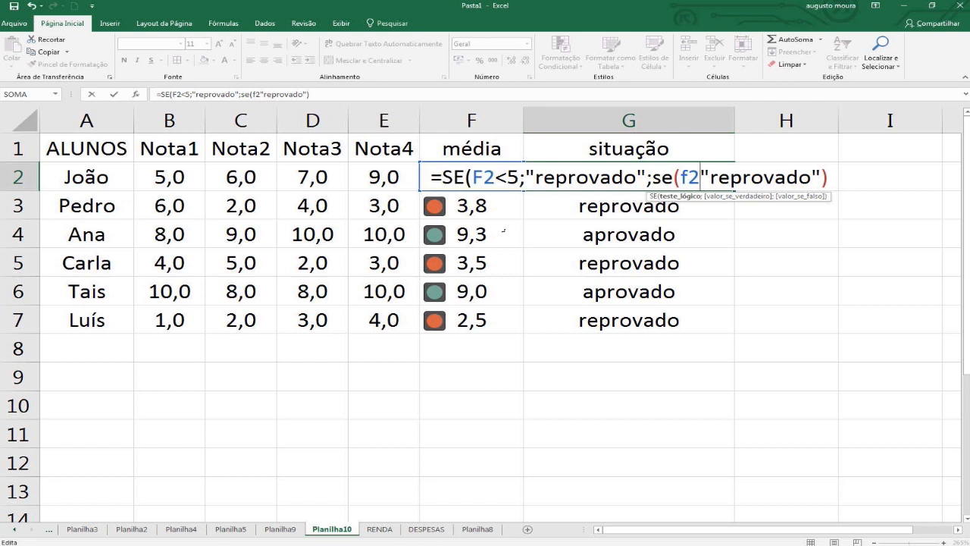
text(<7)
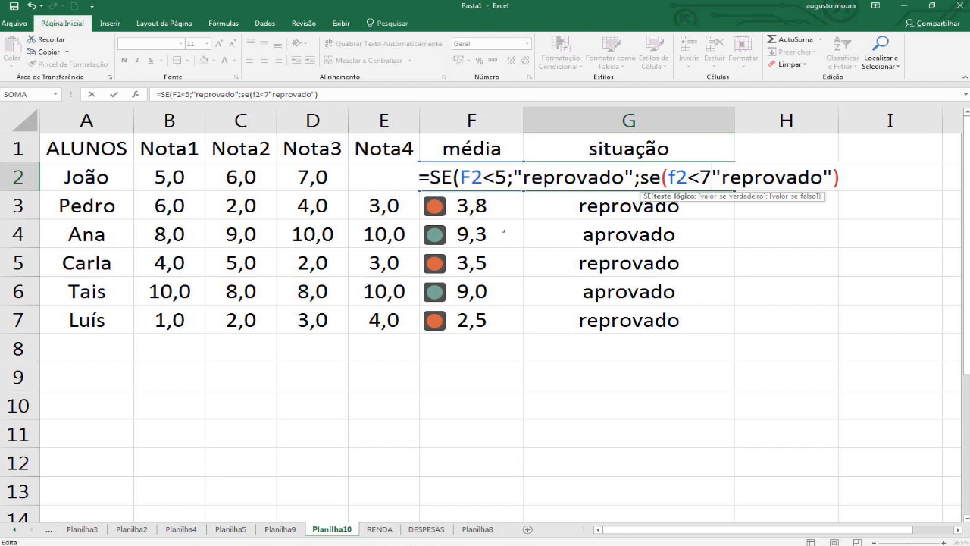
Enter "segunda chamada" as the true value of the nested SE in the G2 formula.
text(;)
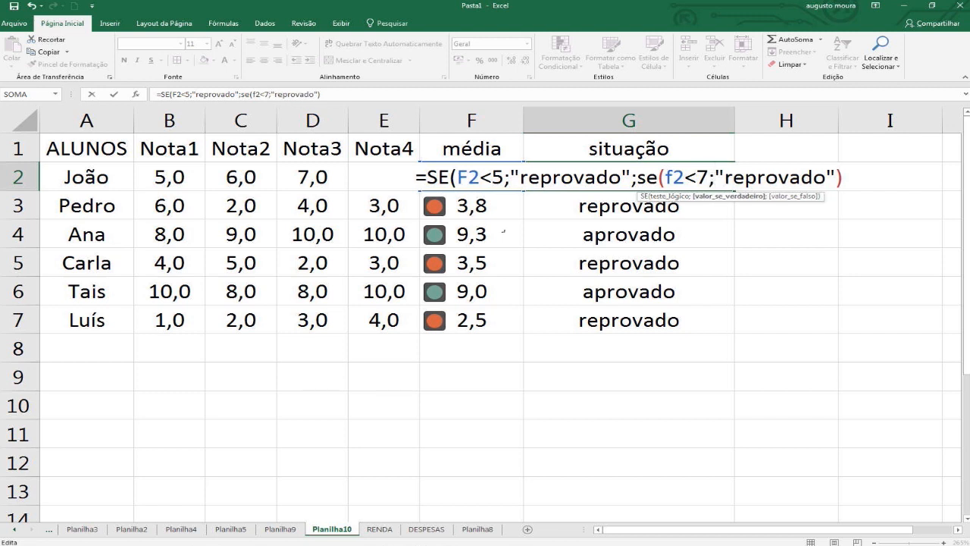
text(")
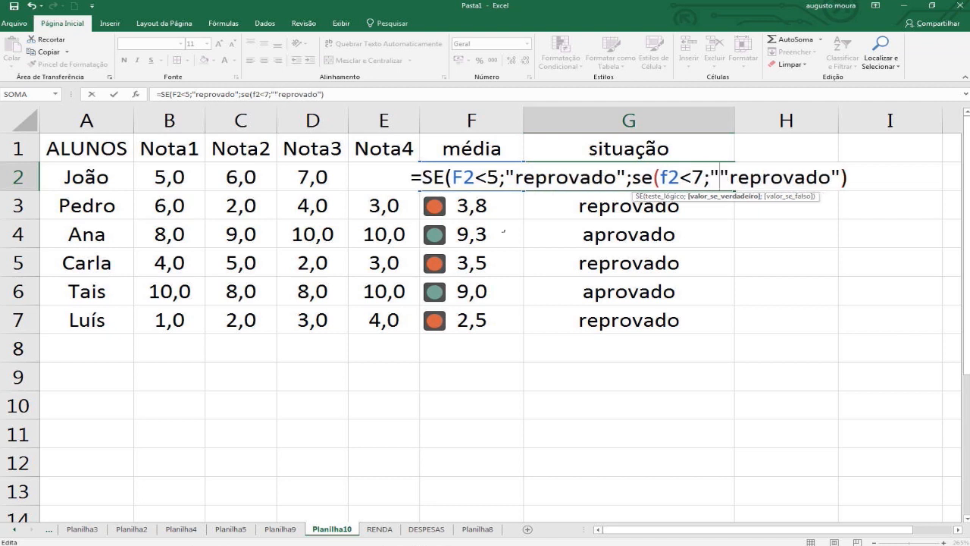
text(segund)
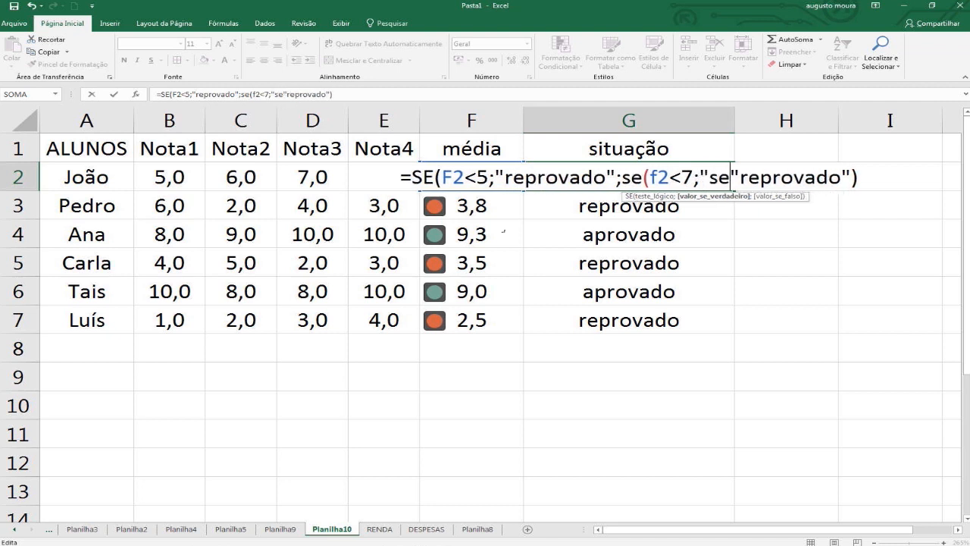
text(a cham)
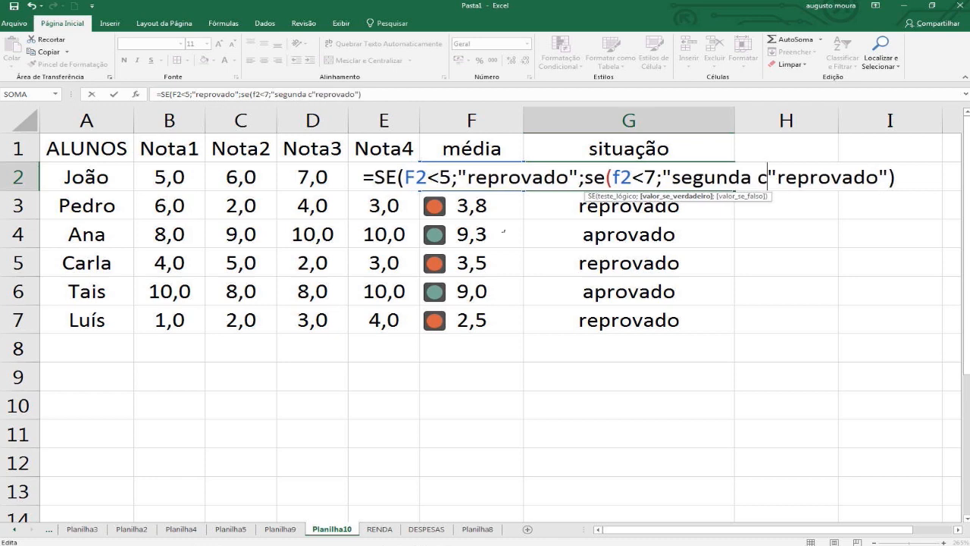
text(ada")
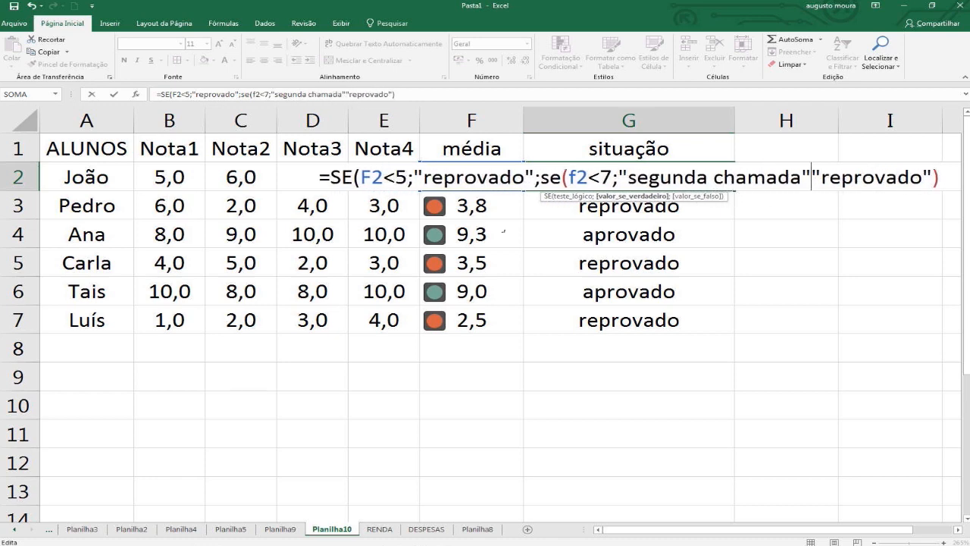
text(;)
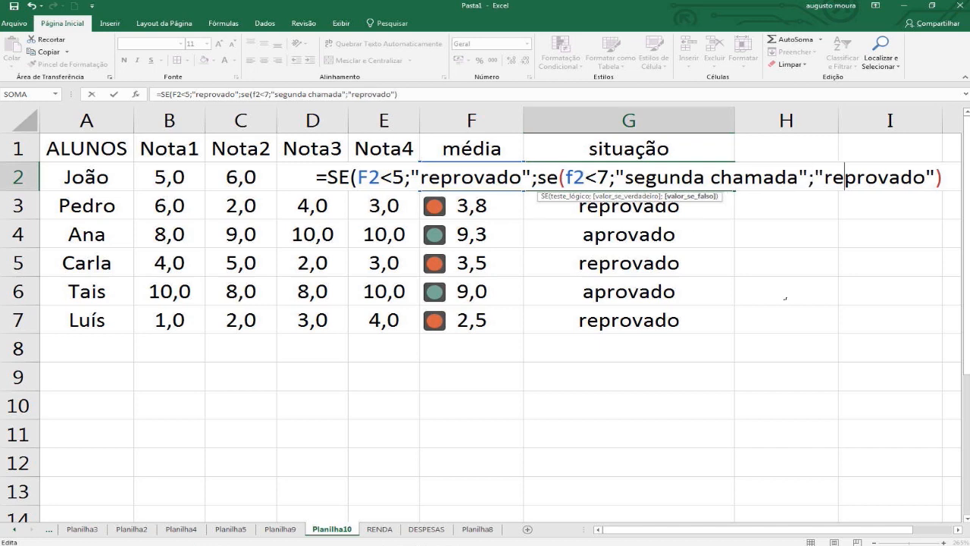
Make "aprovado" the false value of the nested SE in G2 and commit the formula, accepting the proposed parenthesis correction.
key(BackSpace)
key(BackSpace)
text(apro)
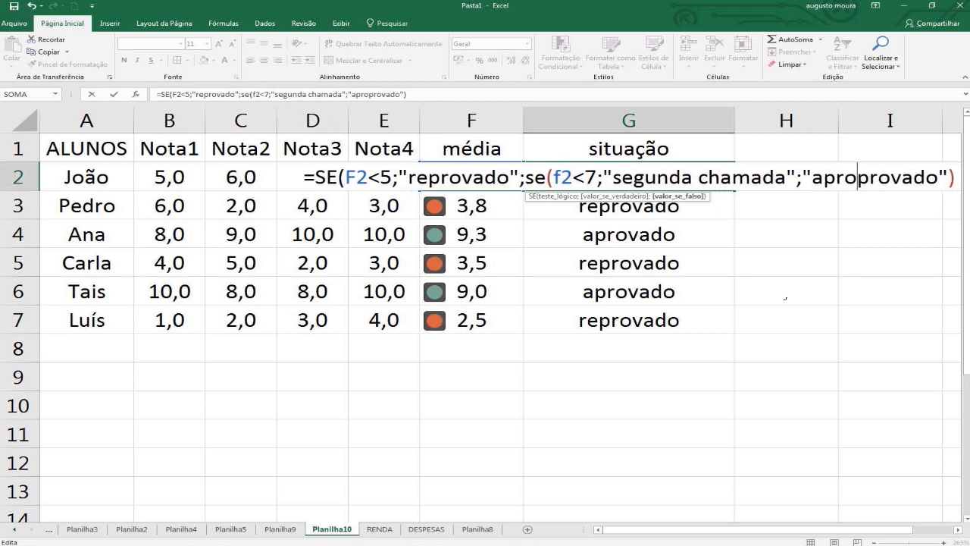
key(BackSpace)
key(BackSpace)
key(BackSpace)
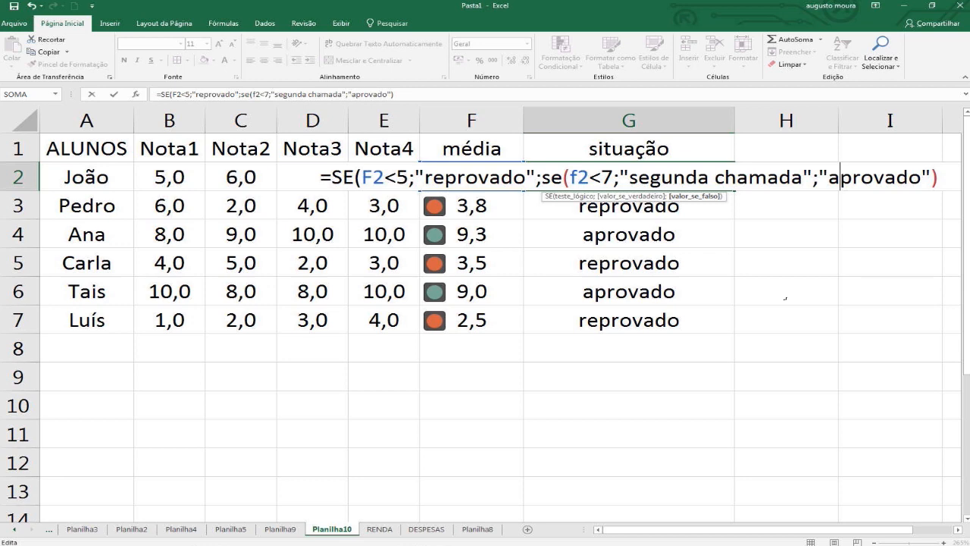
key(Return)
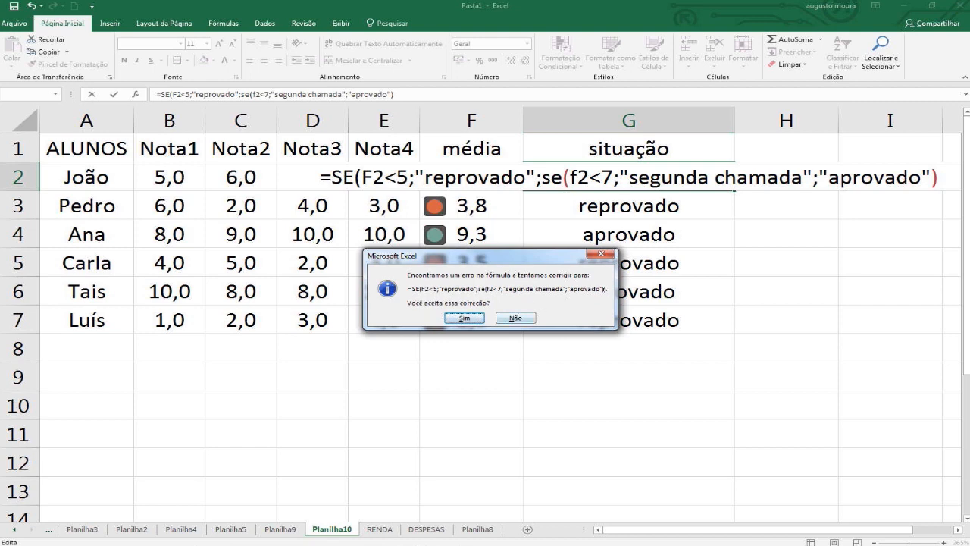
click(465, 317)
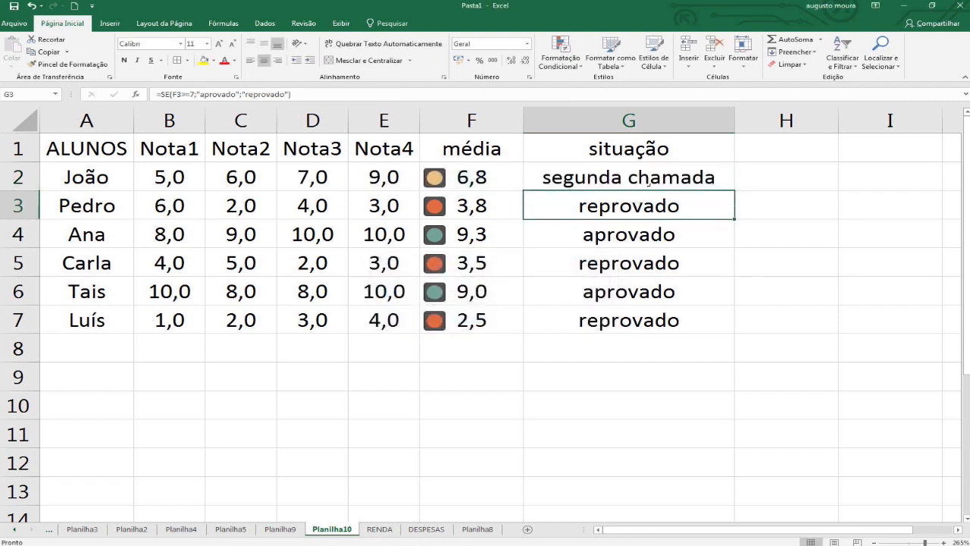
Fill the nested SE formula from G2 down to G7.
click(648, 180)
double_click(734, 190)
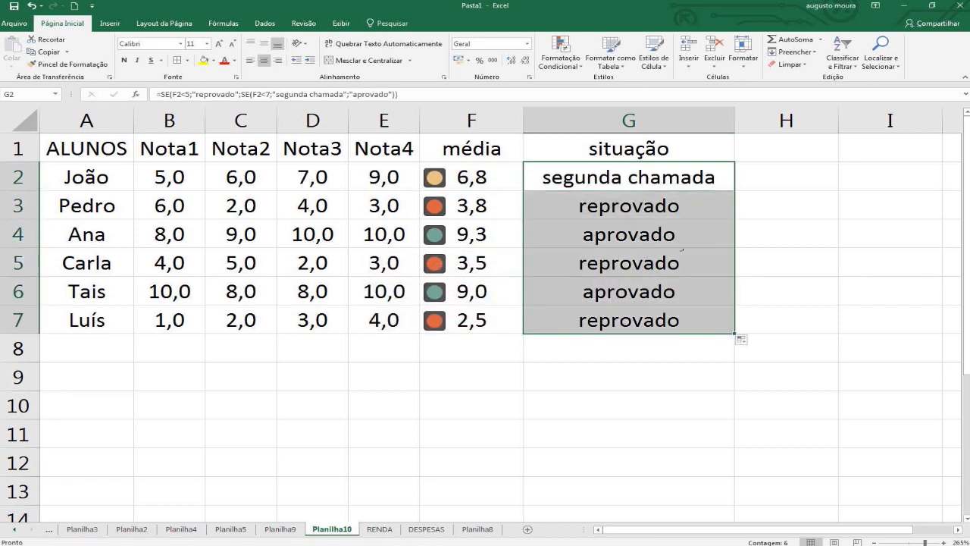
click(667, 262)
click(629, 180)
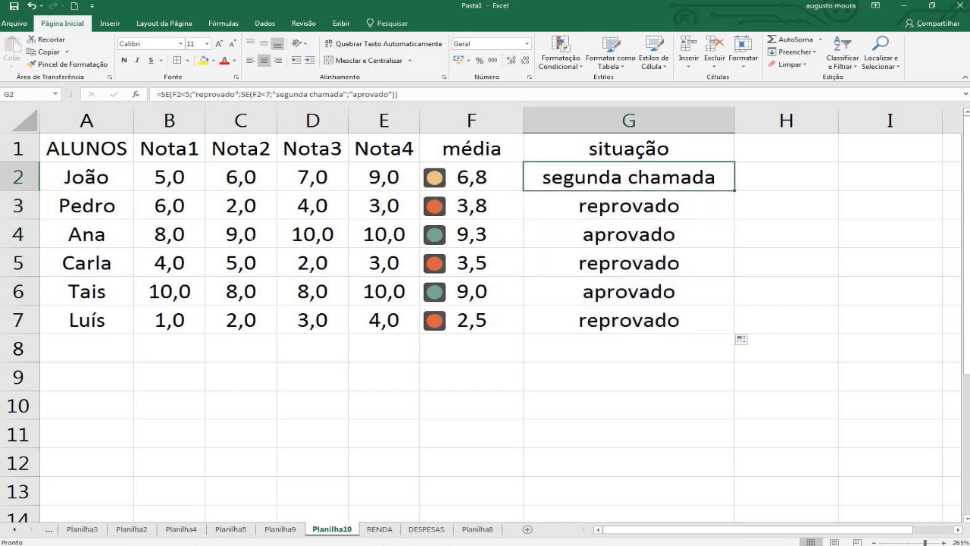
Set the Nota3 grade in D5 to 8.
click(241, 265)
click(311, 263)
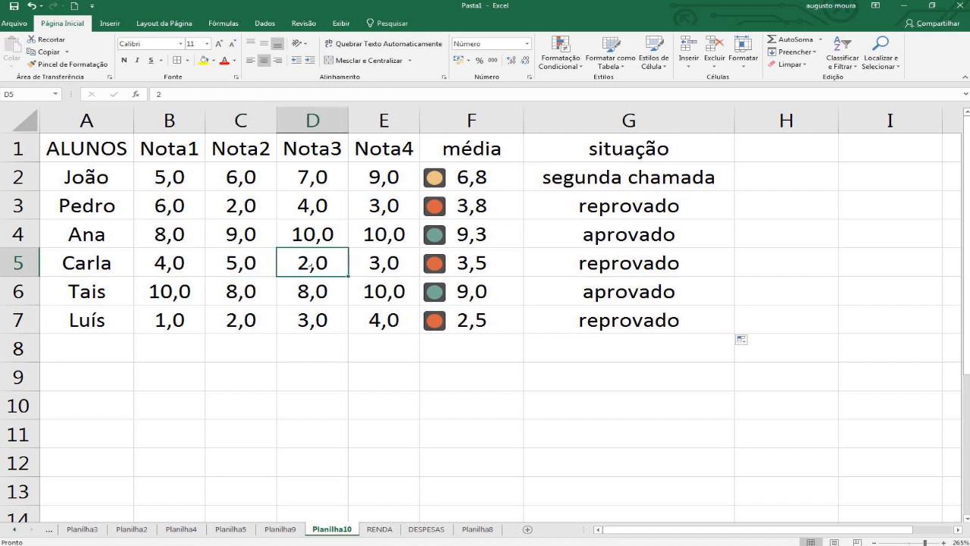
text(8)
key(Return)
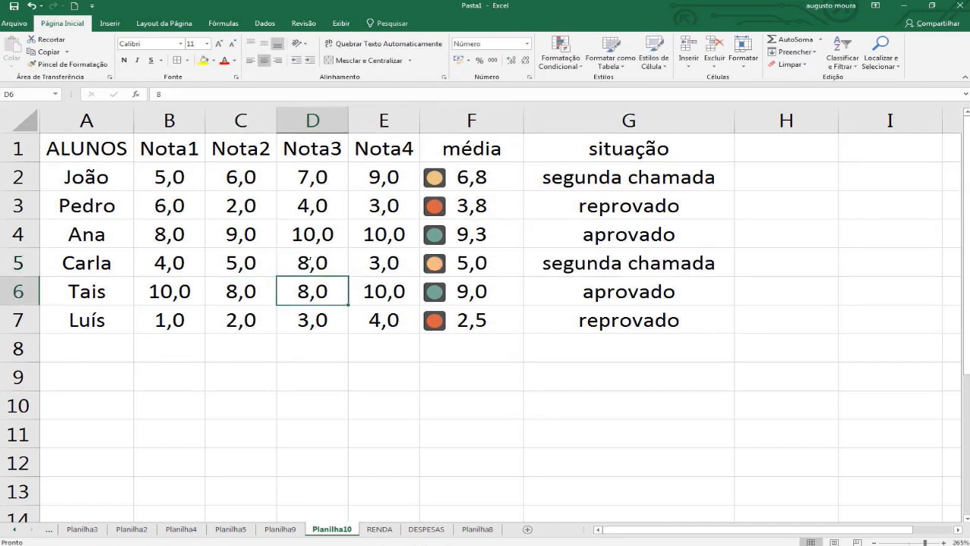
Examine the formulas and statuses in the situação column against each student's average.
click(587, 264)
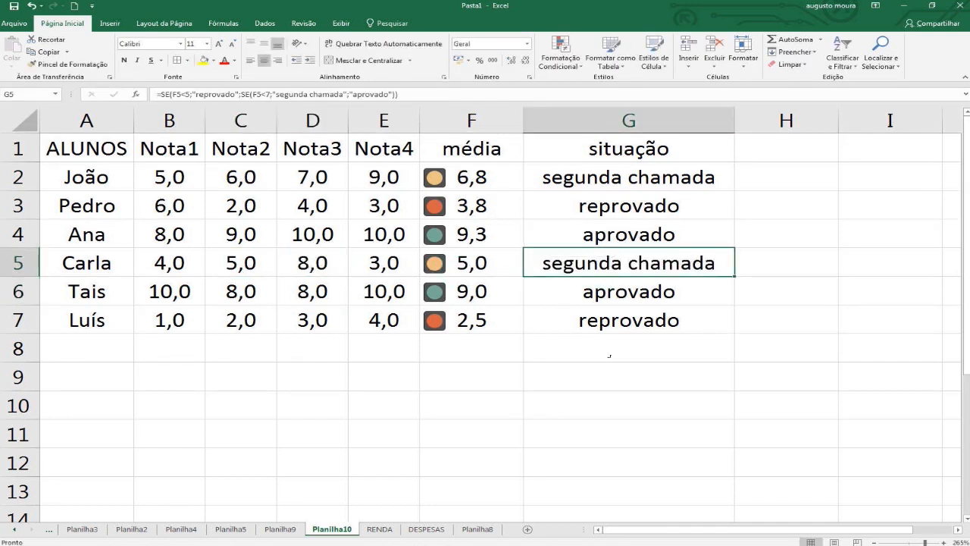
key(Down)
key(Down)
key(Down)
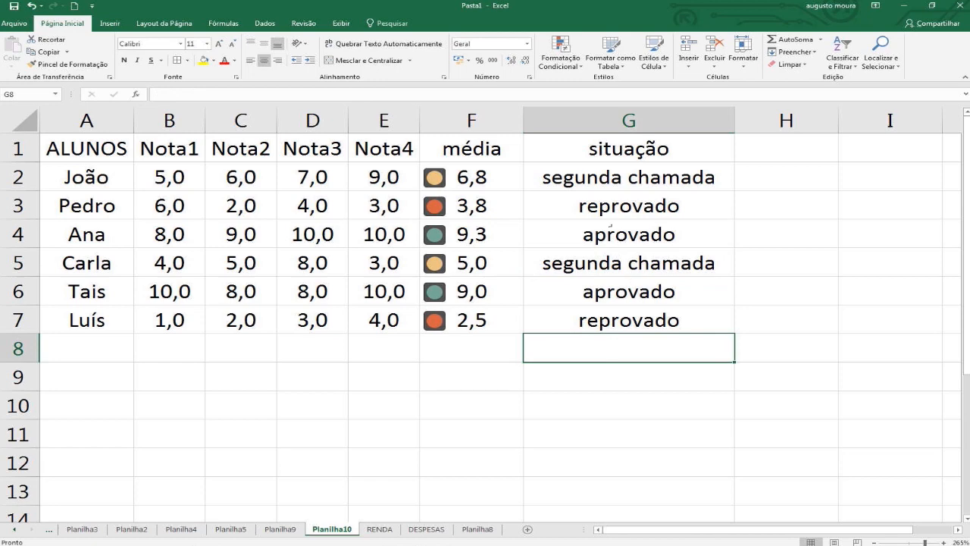
click(611, 226)
click(621, 292)
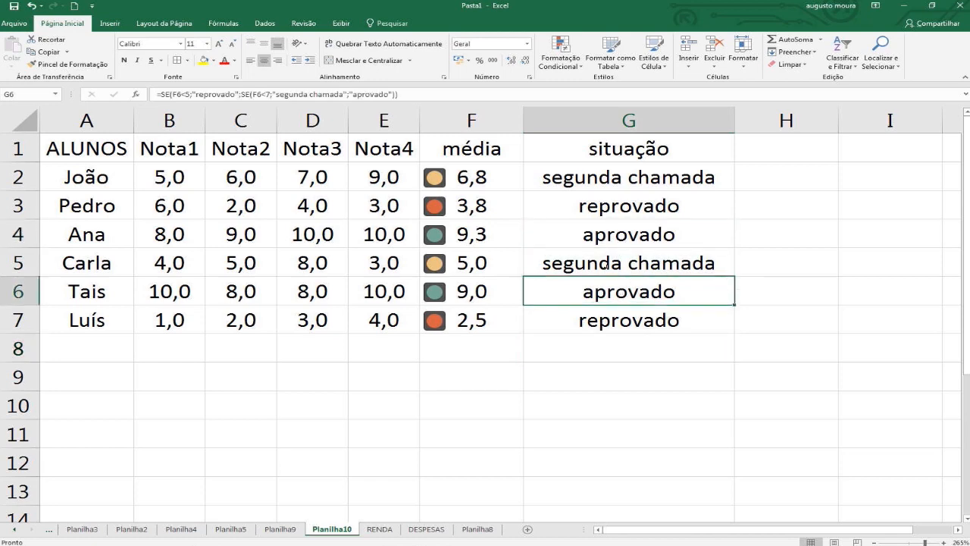
key(Up)
key(Up)
key(Up)
key(Up)
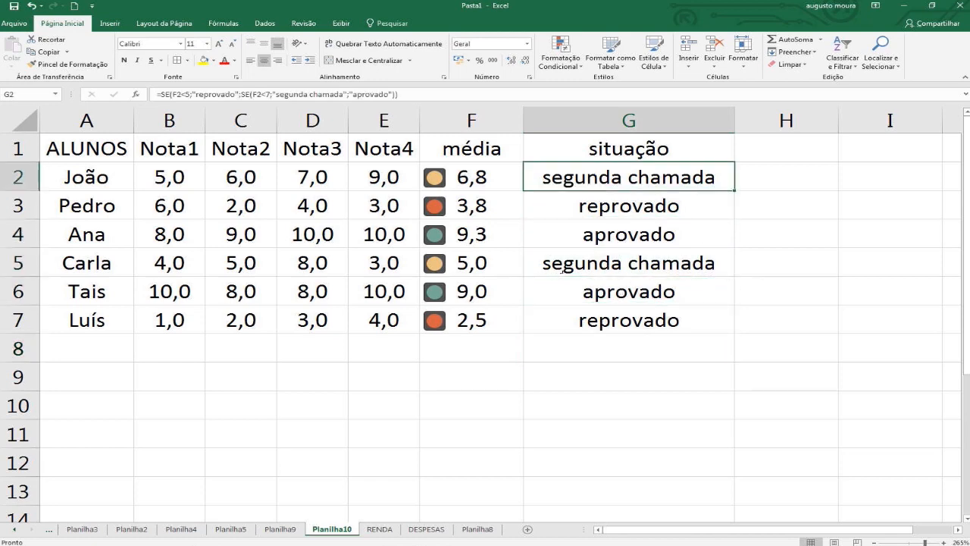
key(Down)
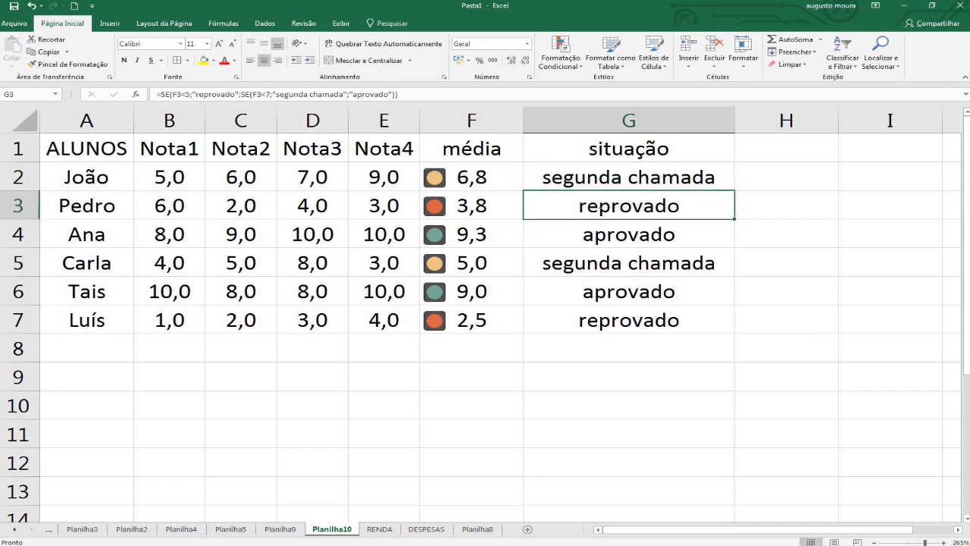
click(616, 328)
Highlight cells in column G containing the text "ap" with Preenchimento Vermelho Claro e Texto Vermelho Escuro.
click(618, 120)
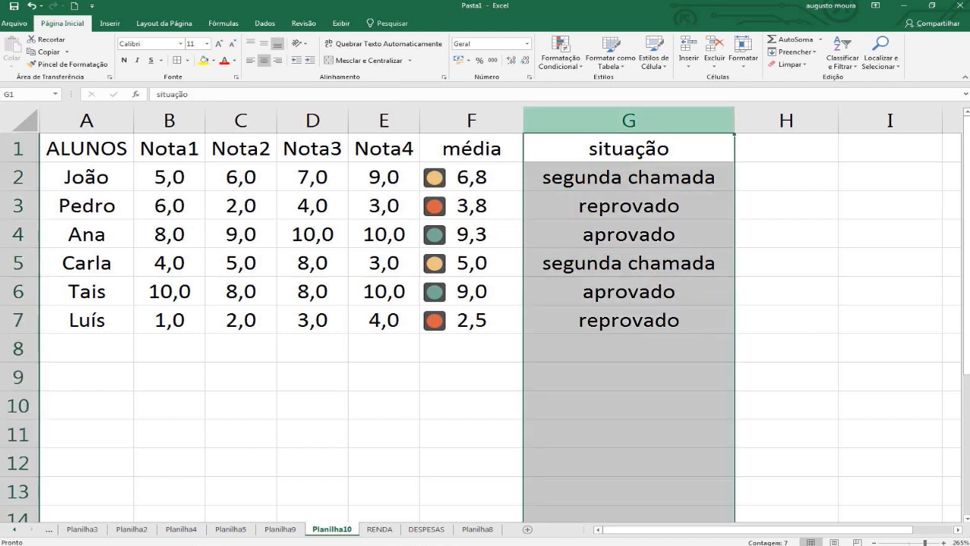
click(570, 61)
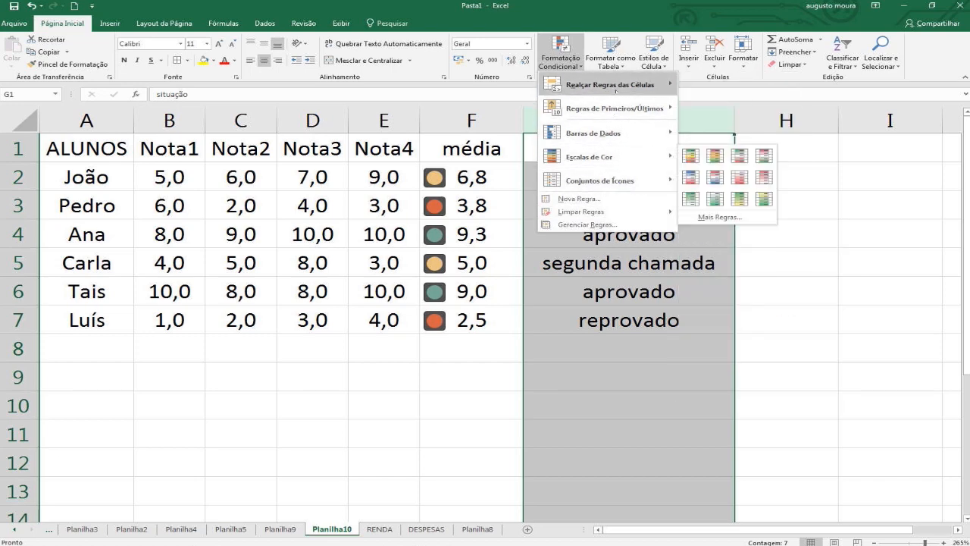
mouse_move(649, 91)
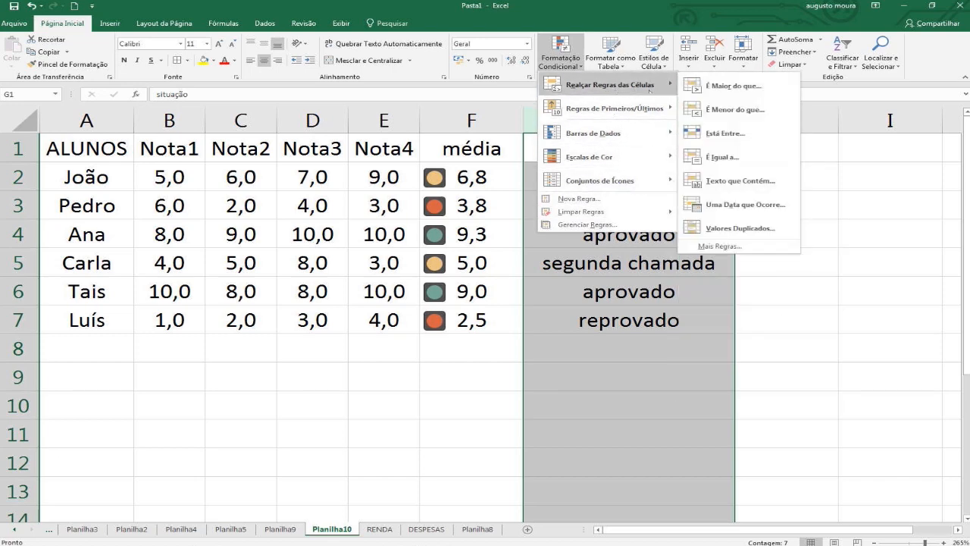
click(726, 182)
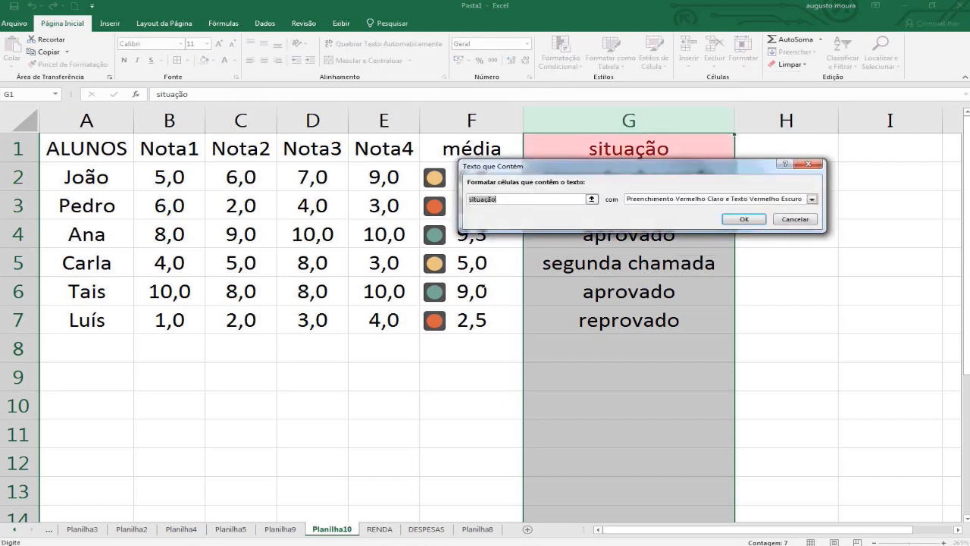
text(ap)
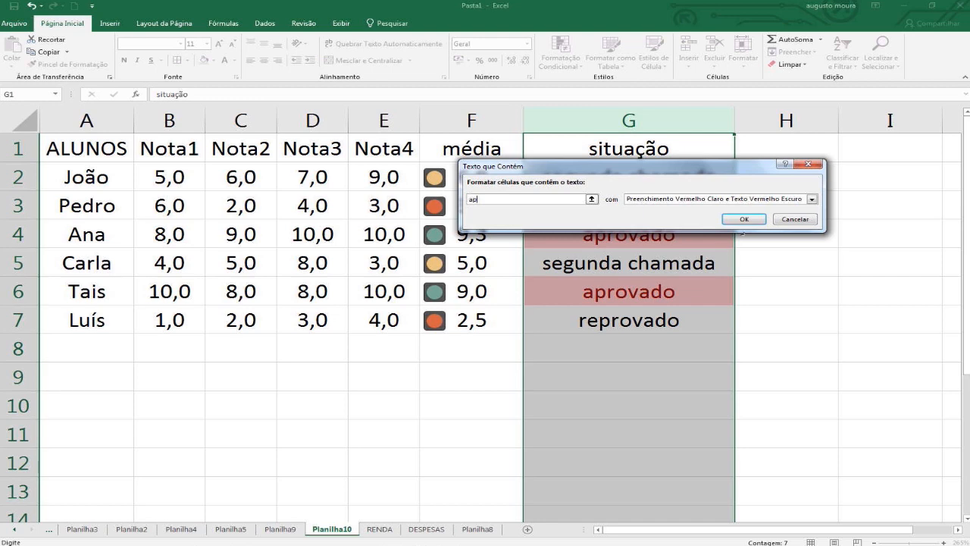
click(745, 219)
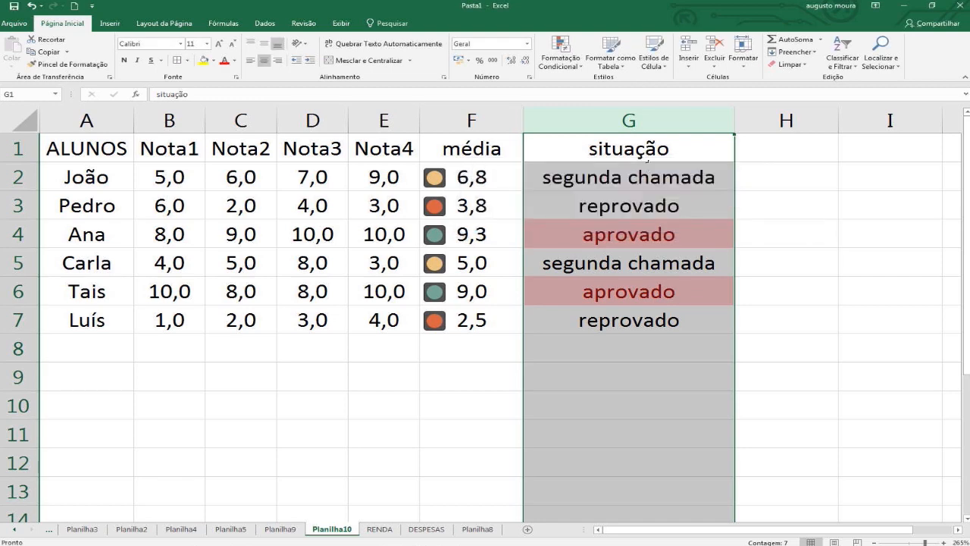
Add a text-contains highlight rule to column G for "ap" using Preenchimento Verde e Texto Verde Escuro.
click(560, 53)
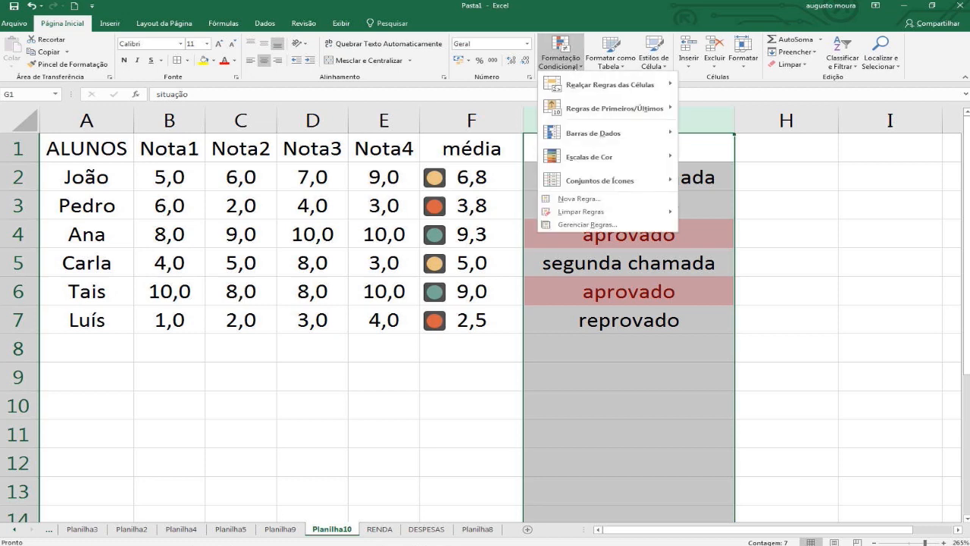
mouse_move(607, 84)
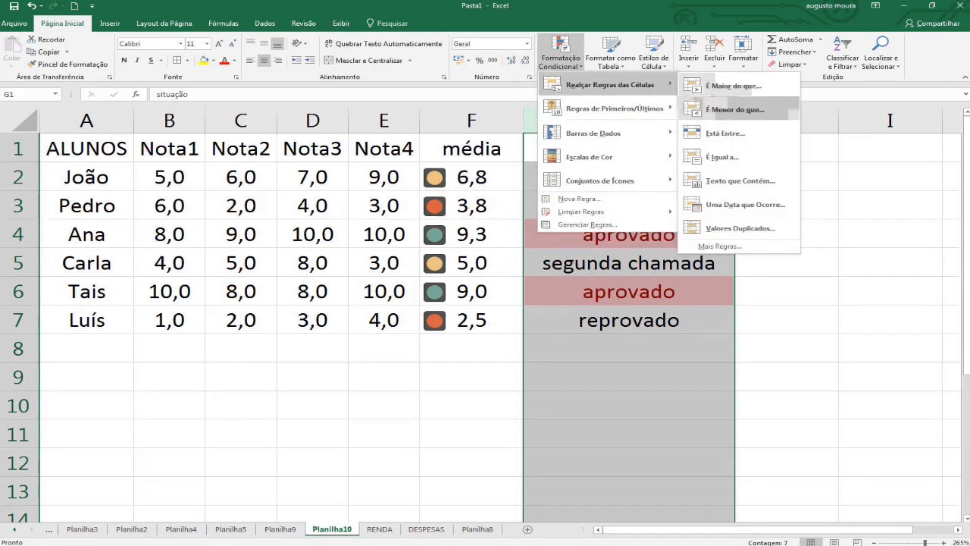
click(740, 181)
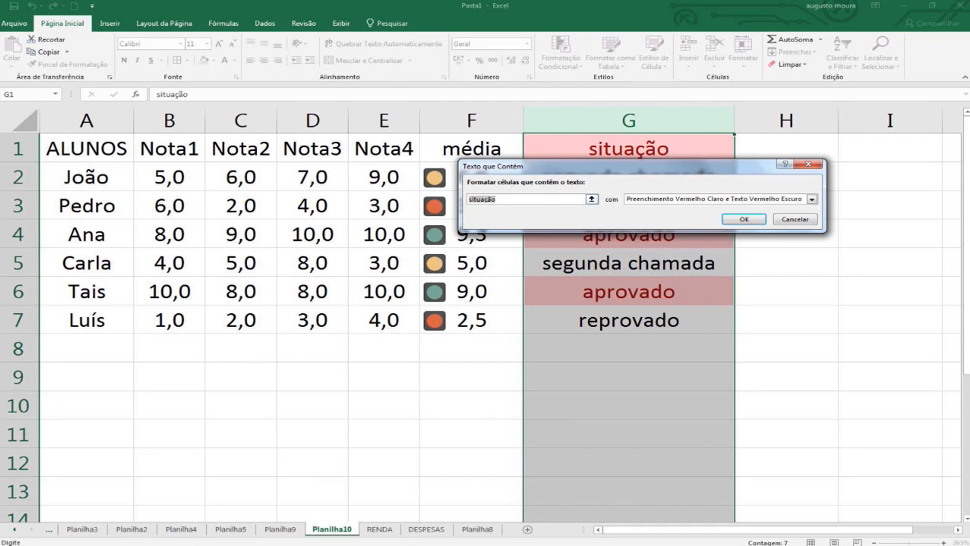
text(ap)
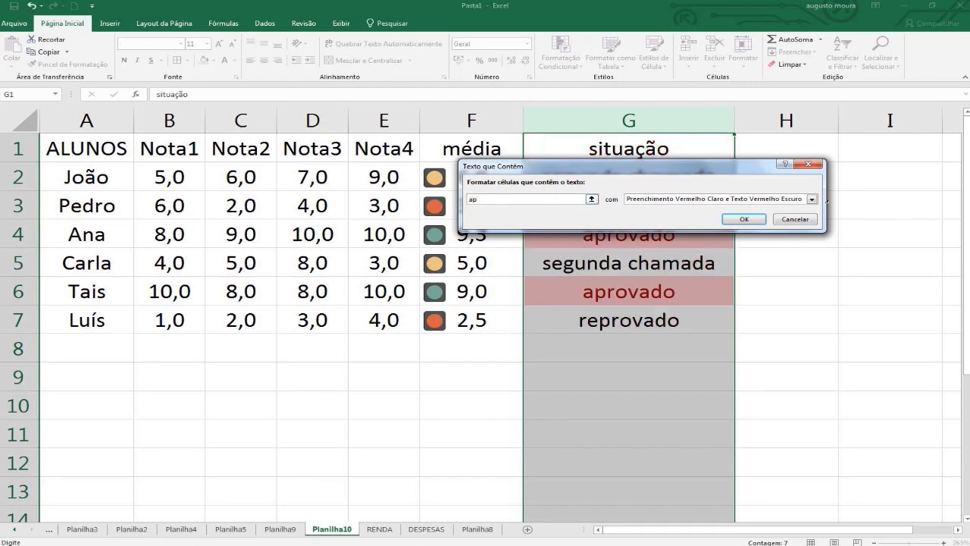
click(812, 198)
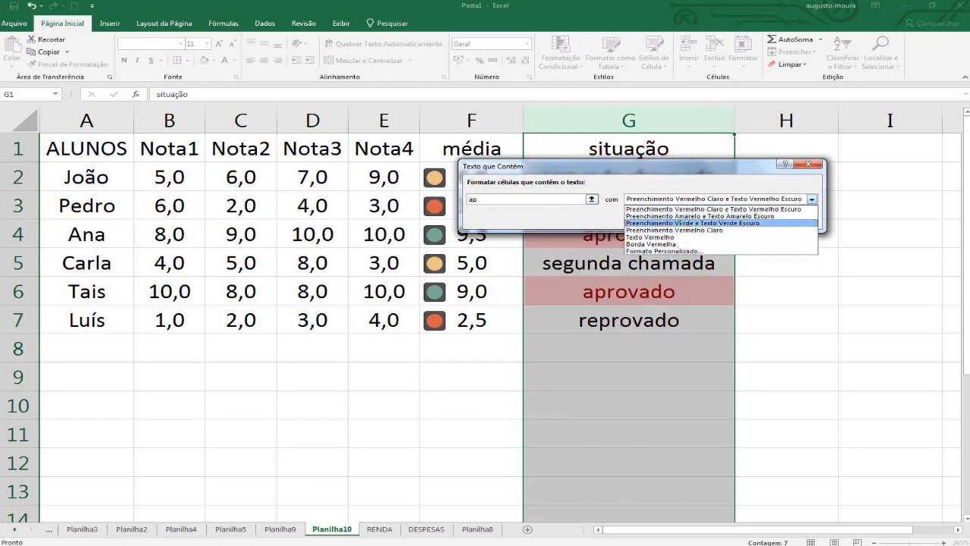
click(693, 223)
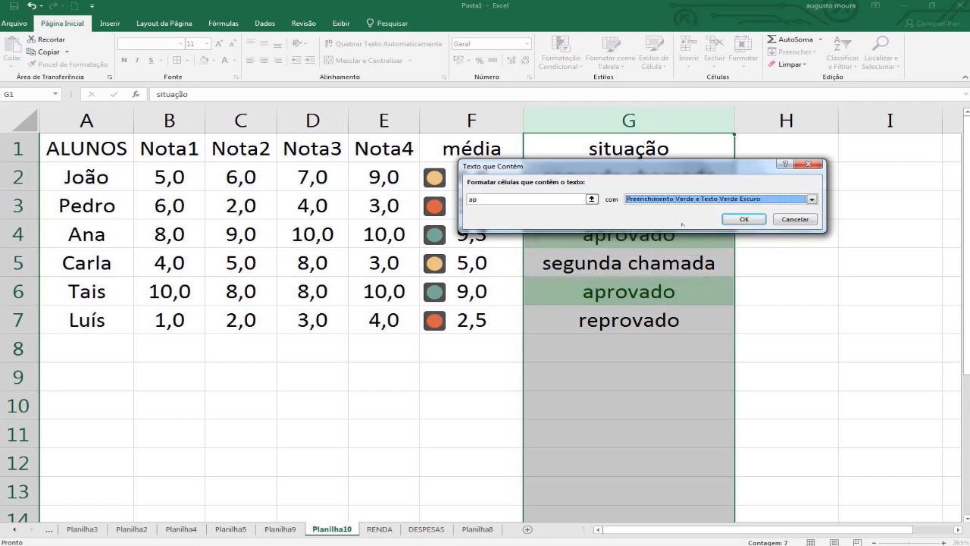
click(745, 219)
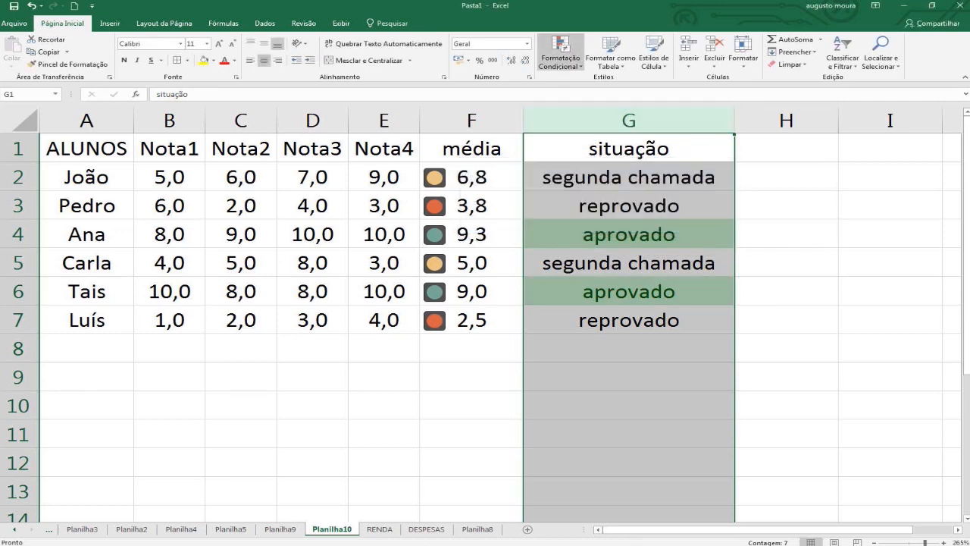
Add a text-contains highlight rule to column G for "se" using Preenchimento Amarelo e Texto Amarelo Escuro.
click(560, 57)
mouse_move(613, 86)
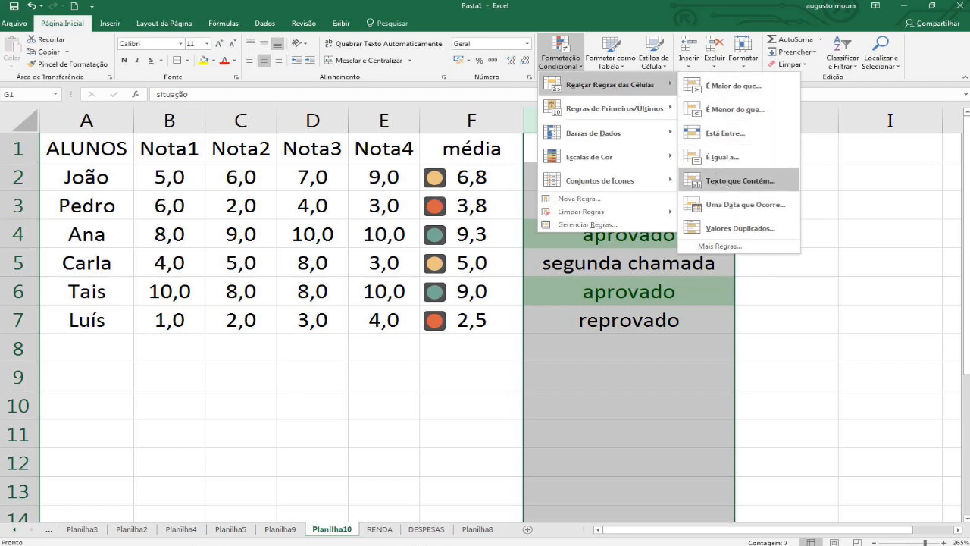
click(727, 181)
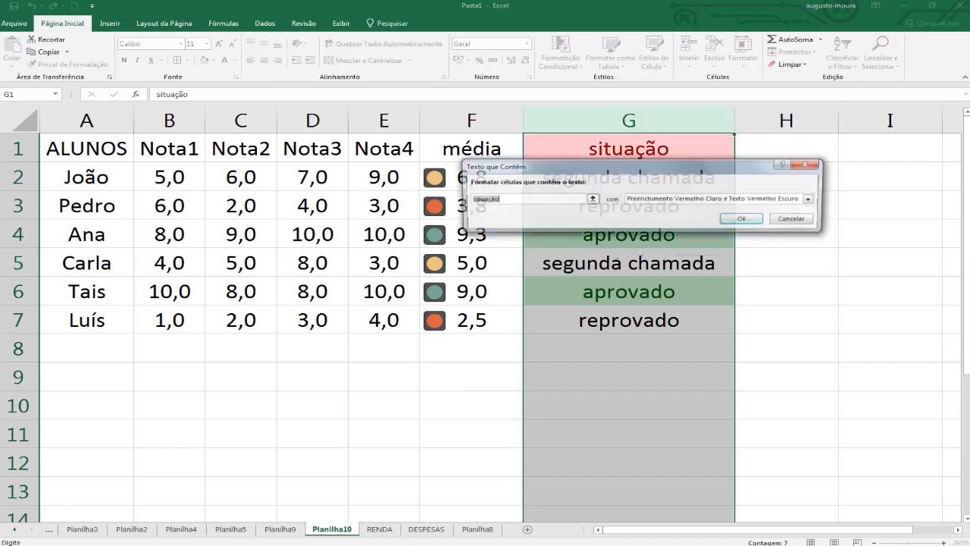
key(BackSpace)
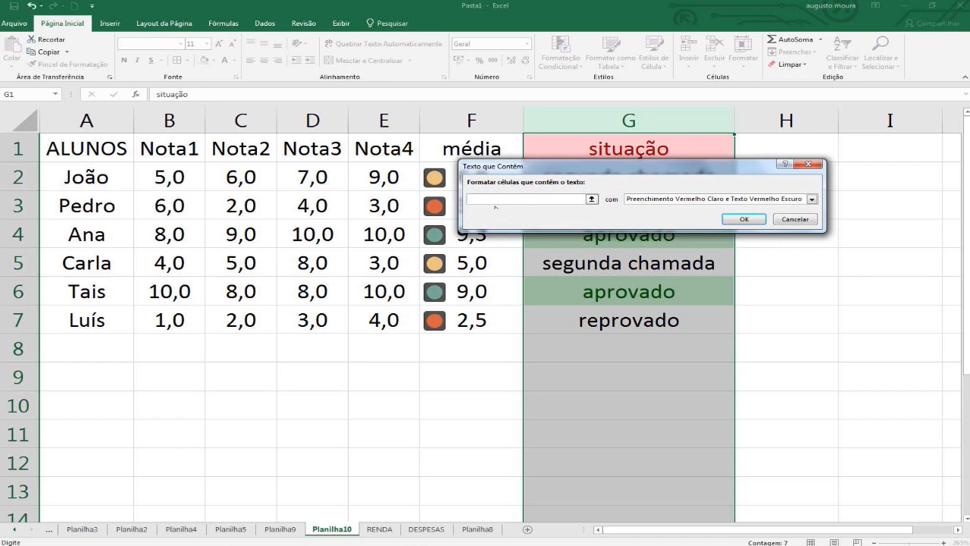
text(se)
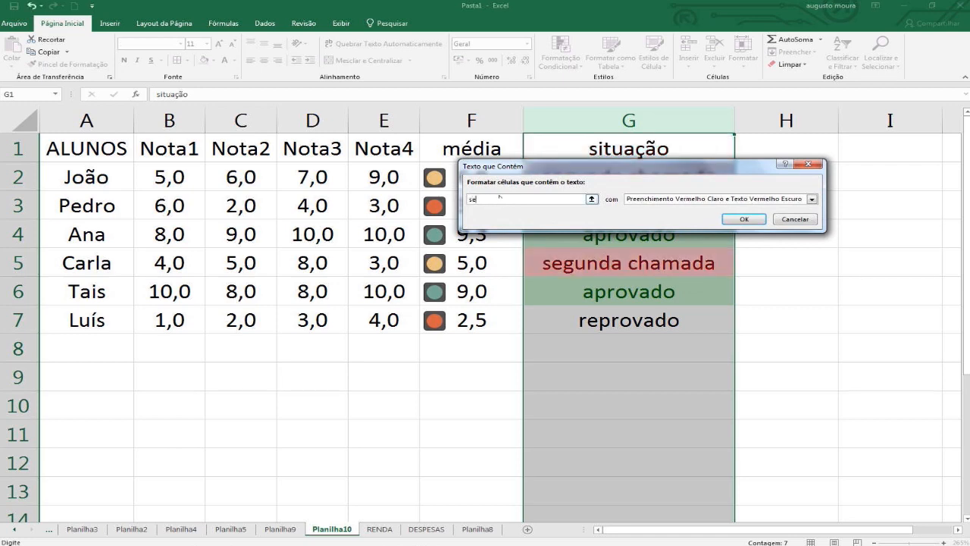
click(811, 199)
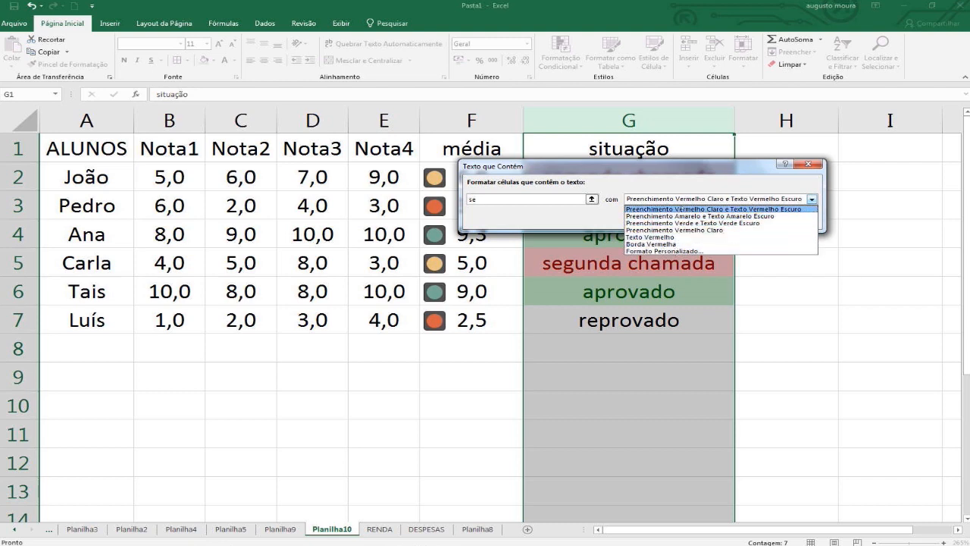
click(665, 217)
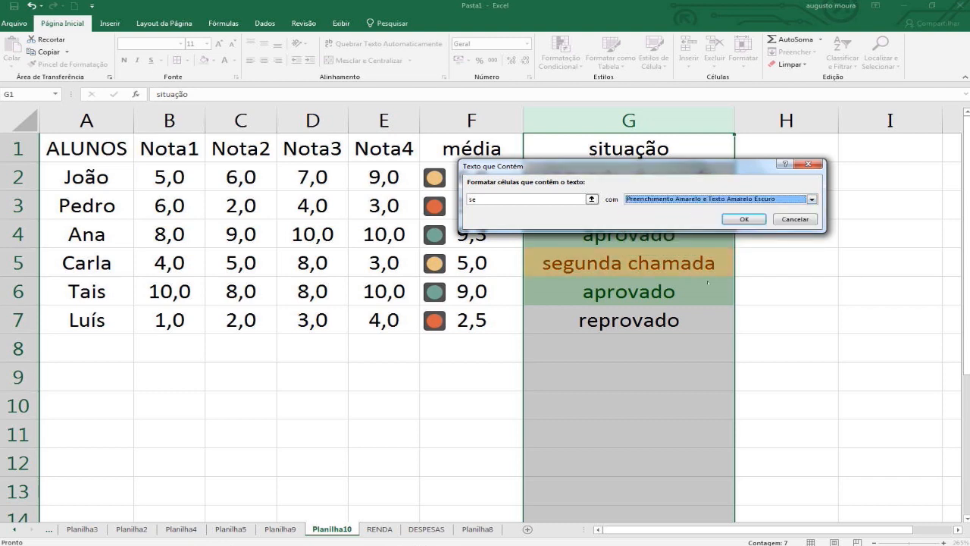
click(744, 221)
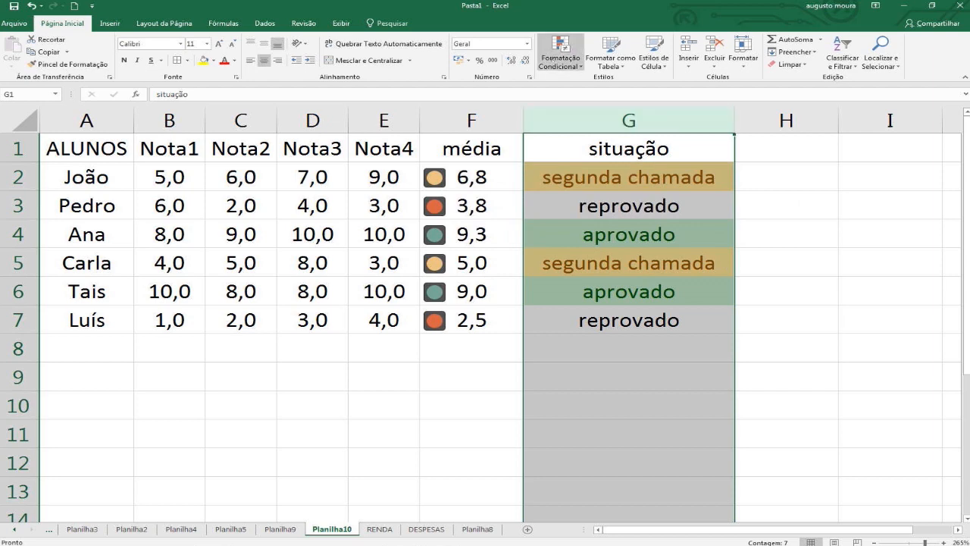
Add a text-contains highlight rule to column G for "re" using Preenchimento Vermelho Claro e Texto Vermelho Escuro.
click(561, 53)
mouse_move(650, 83)
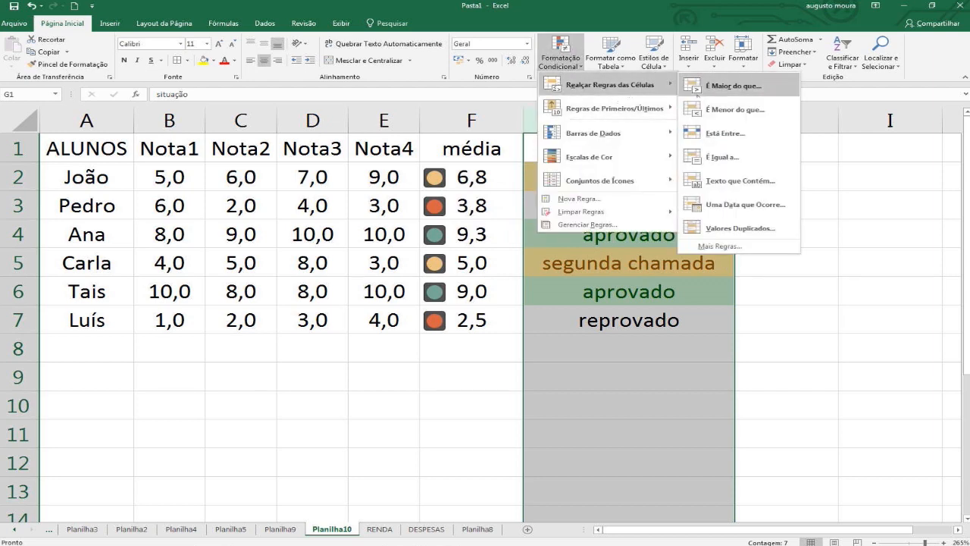
click(740, 180)
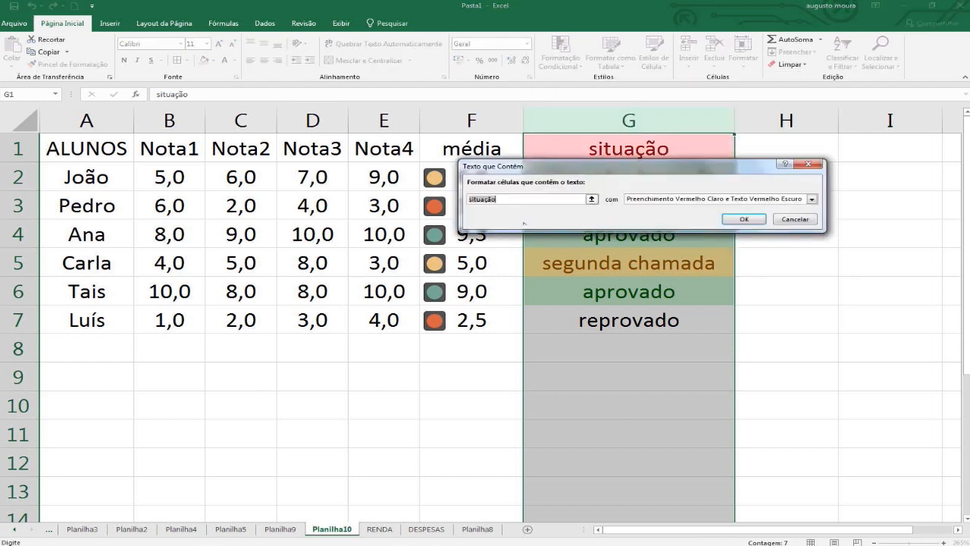
text(re)
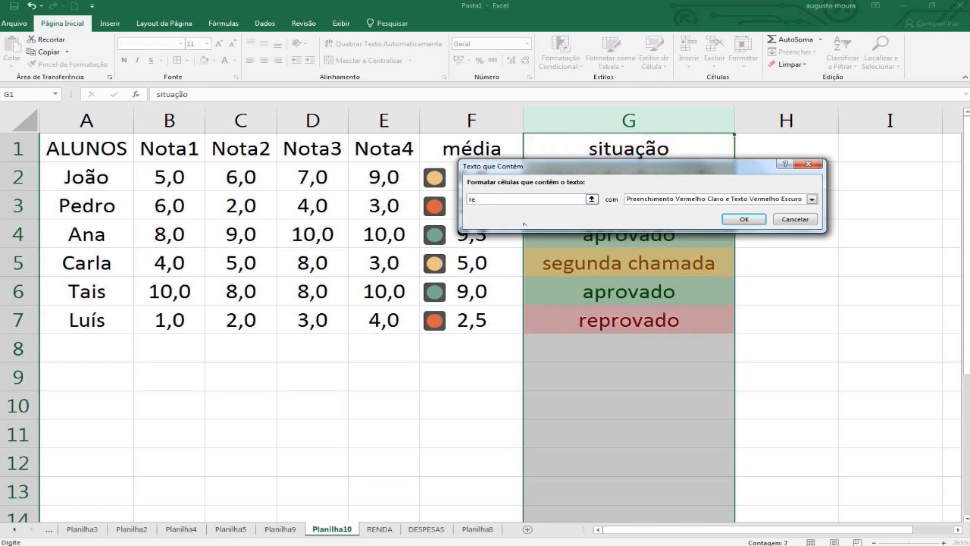
click(744, 219)
click(789, 379)
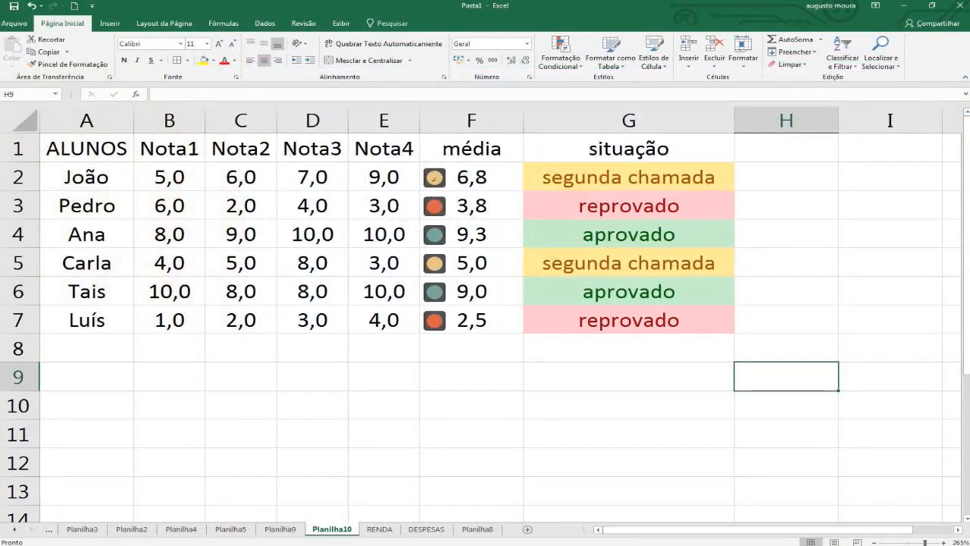
Turn on filtering for the header row and filter the média column by the green traffic light icon.
click(472, 146)
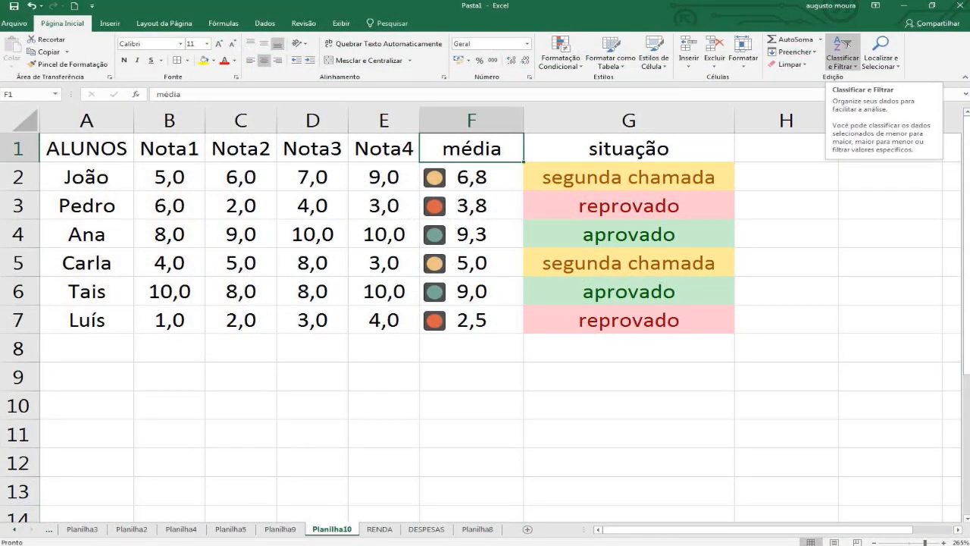
click(848, 44)
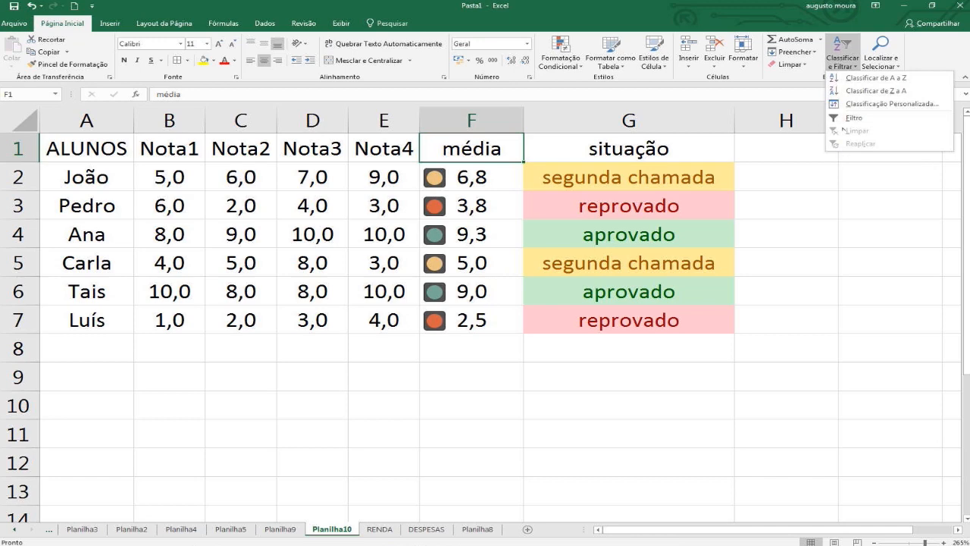
click(853, 117)
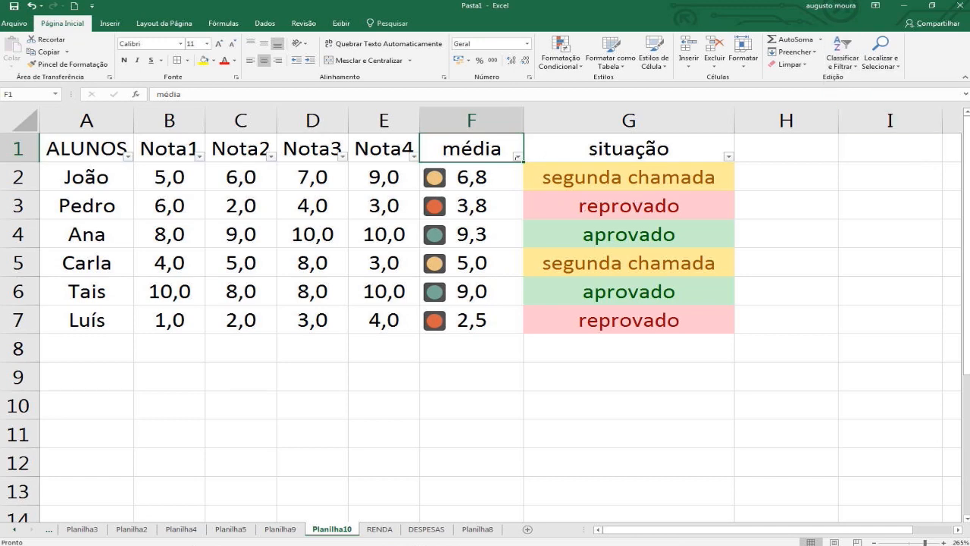
click(518, 157)
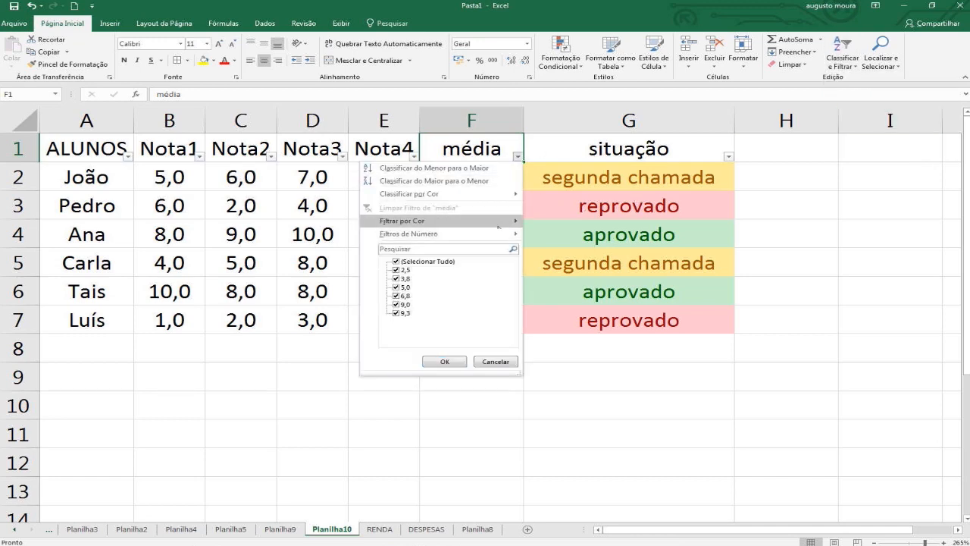
mouse_move(498, 225)
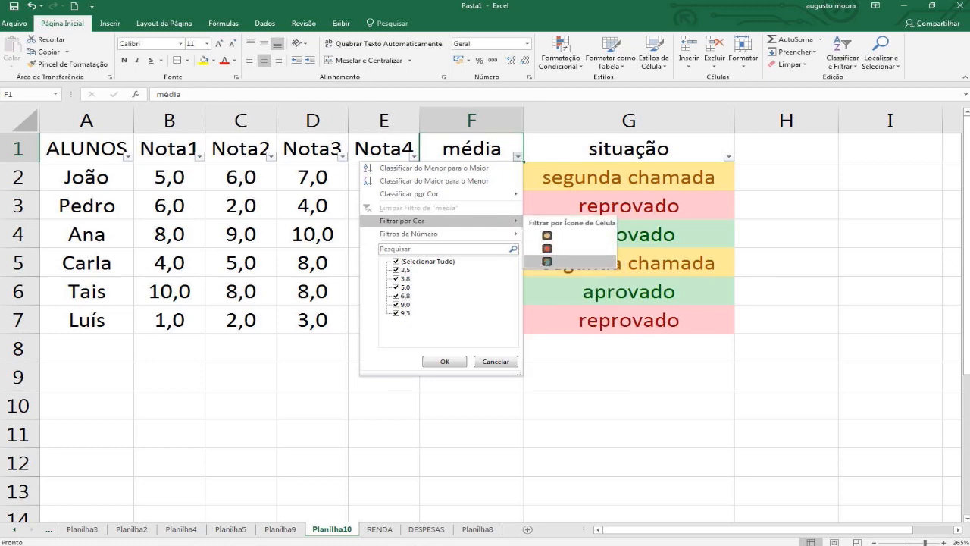
click(568, 262)
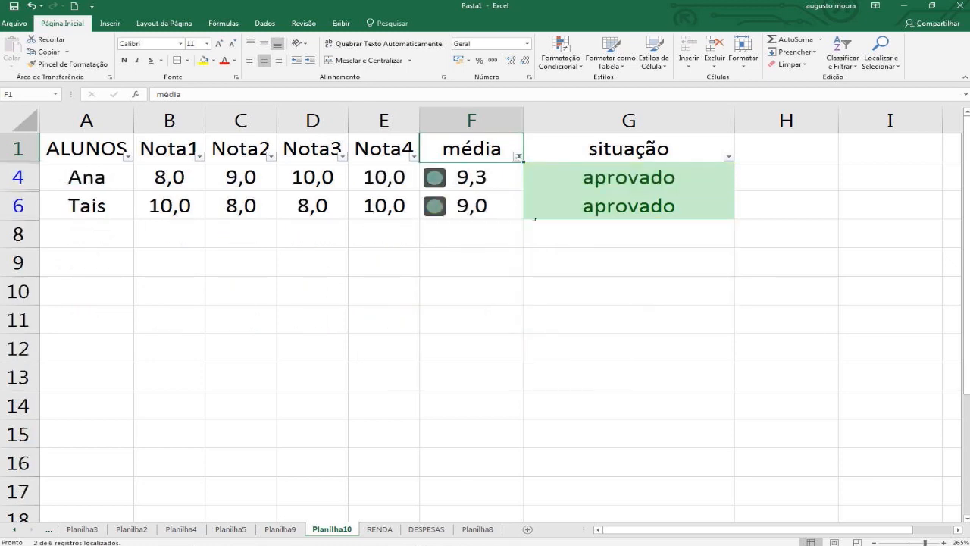
Filter the média column by the red traffic light icon and turn off the table's filtering.
click(518, 156)
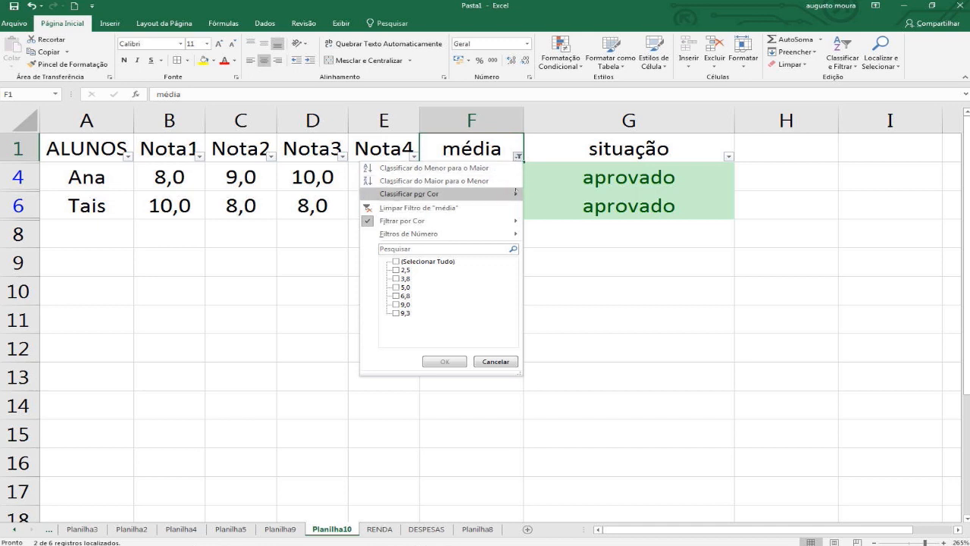
mouse_move(485, 220)
click(540, 248)
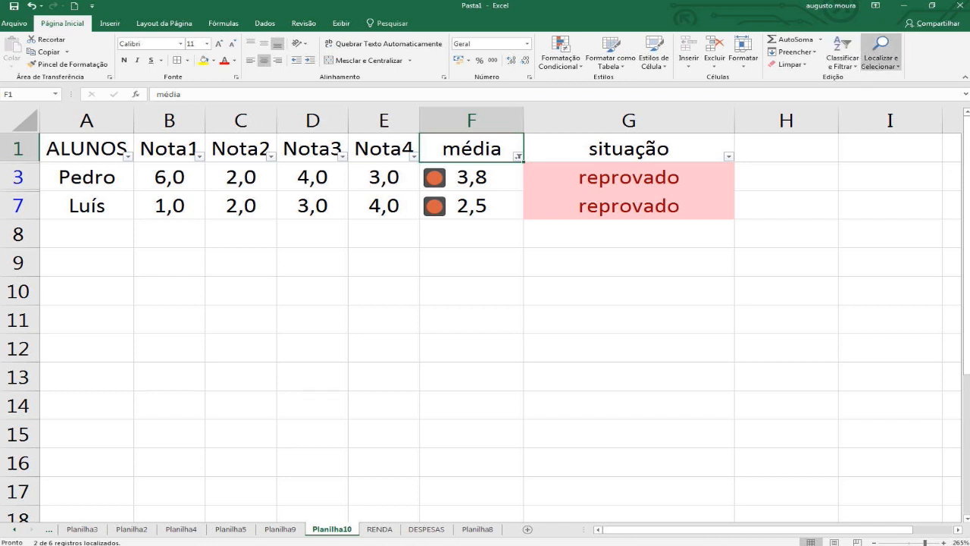
click(842, 62)
click(854, 118)
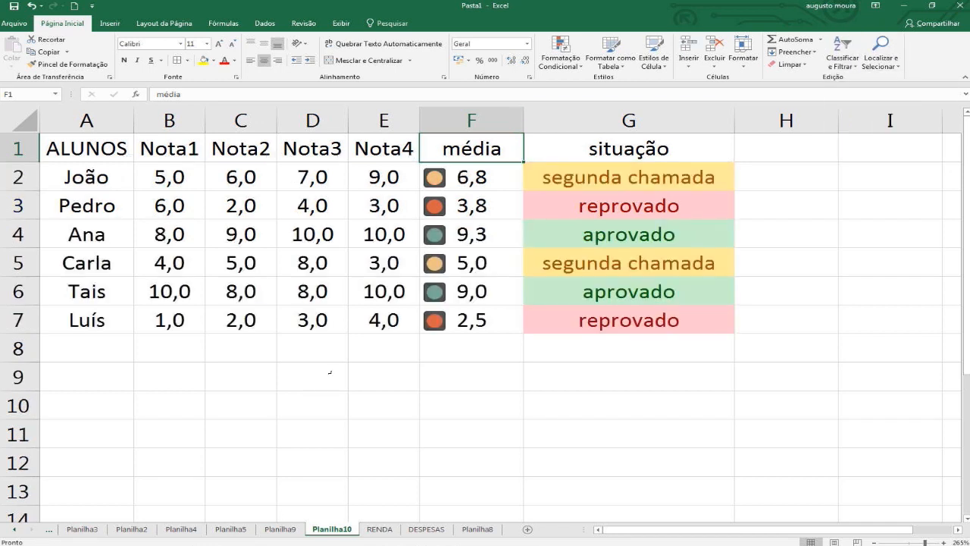
Apply data validation to the grades in B2:E7, allowing only Número inteiro values between 1 and 10.
drag(168, 177, 362, 324)
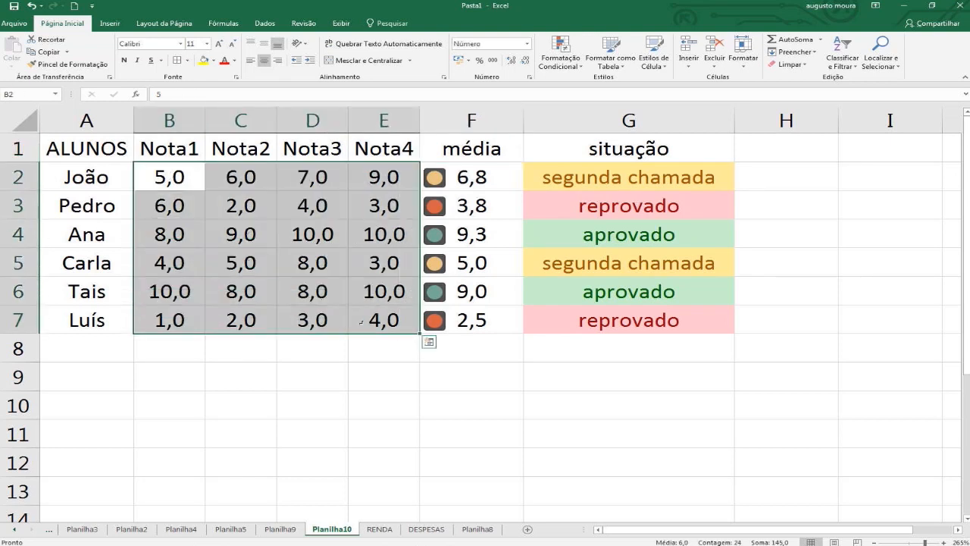
click(264, 23)
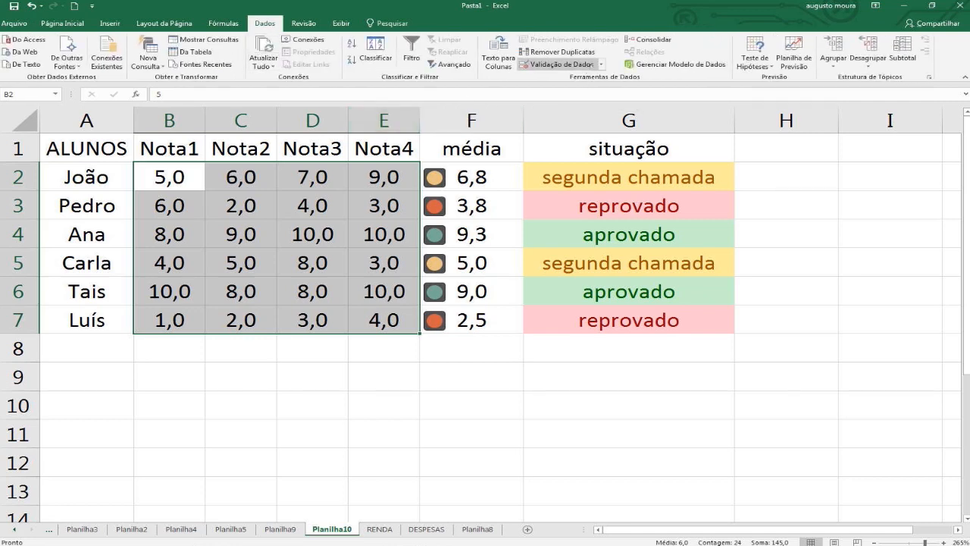
click(560, 64)
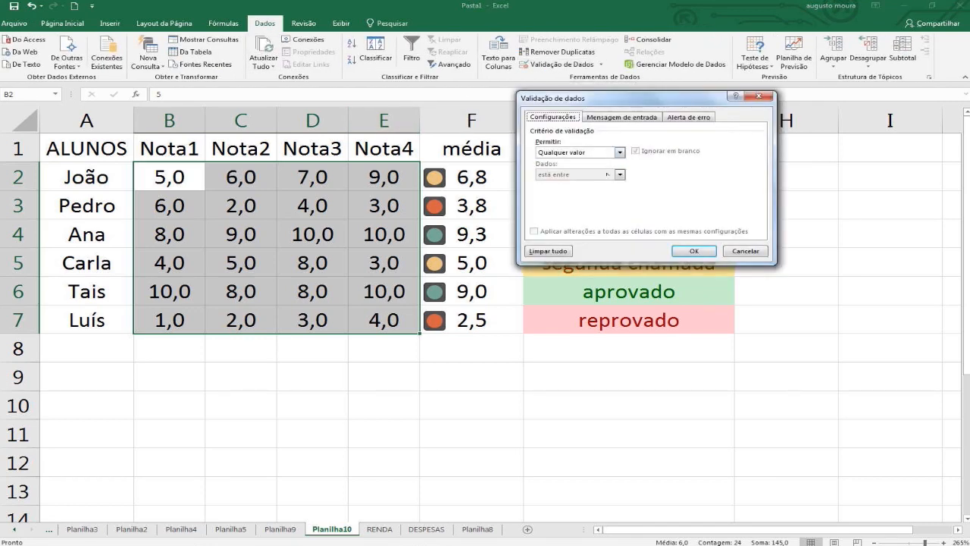
click(619, 152)
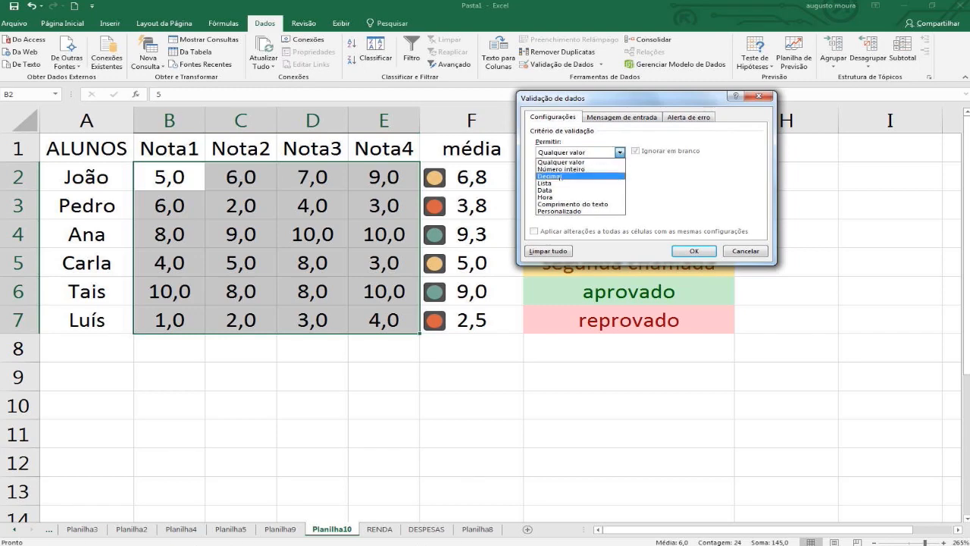
click(565, 169)
click(585, 195)
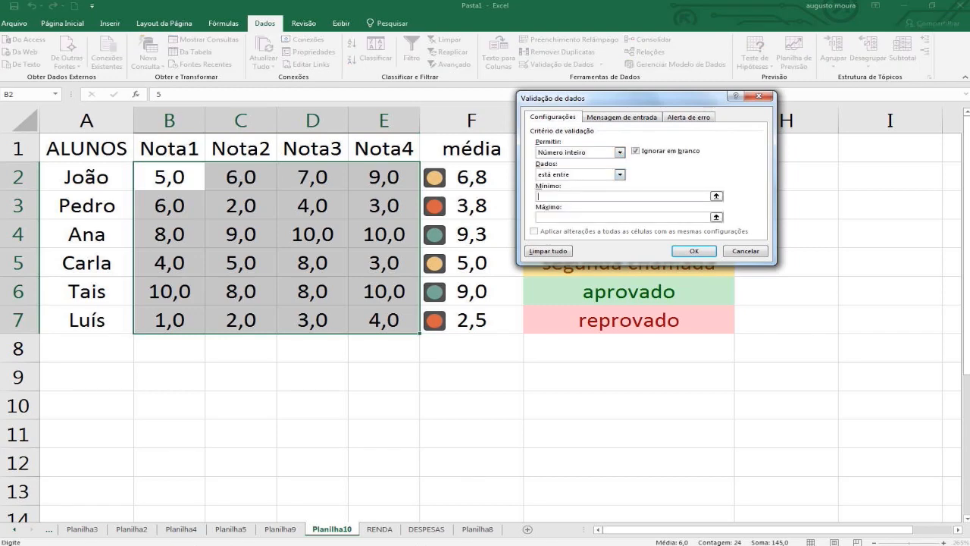
text(1)
click(561, 218)
text(10)
click(696, 251)
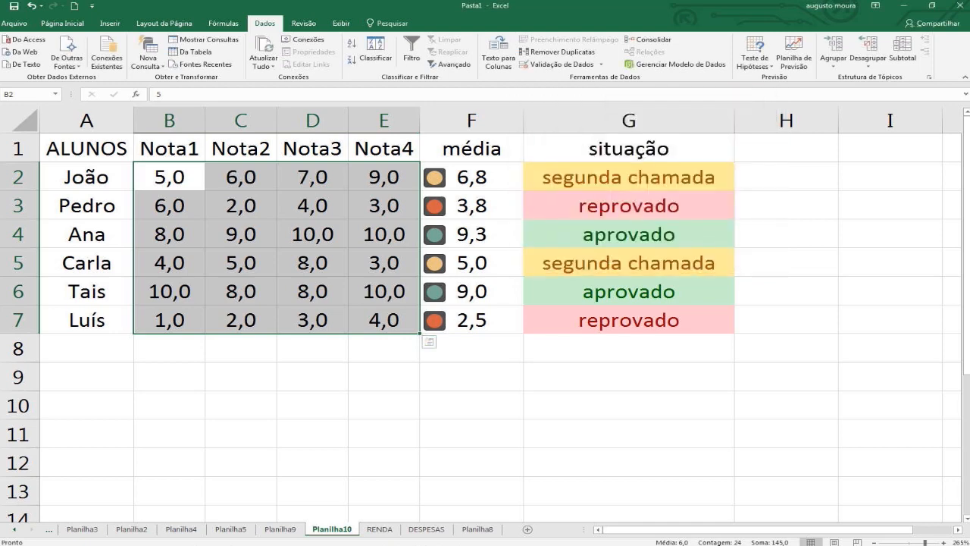
Test the validation's upper limit by trying to enter 11 in C4, and cancel the entry.
click(284, 254)
click(230, 235)
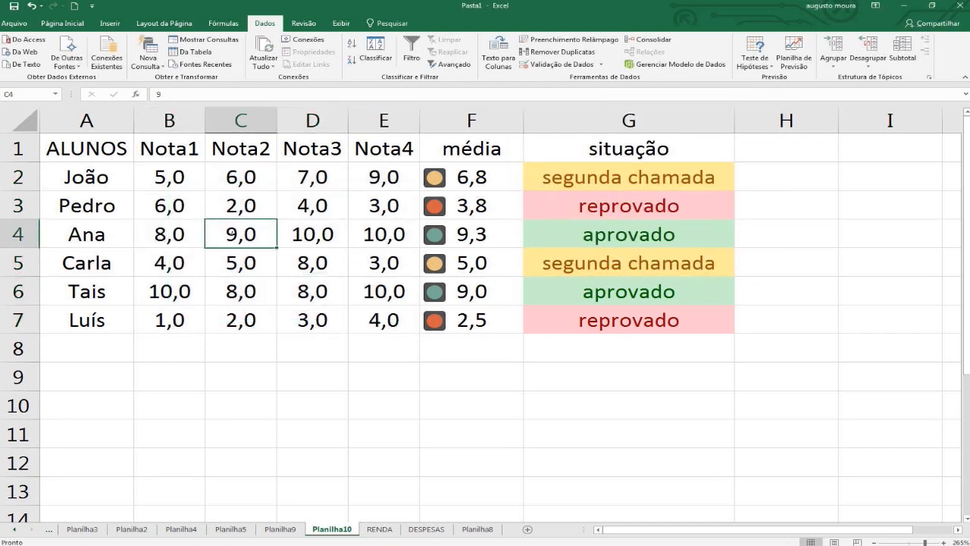
text(11)
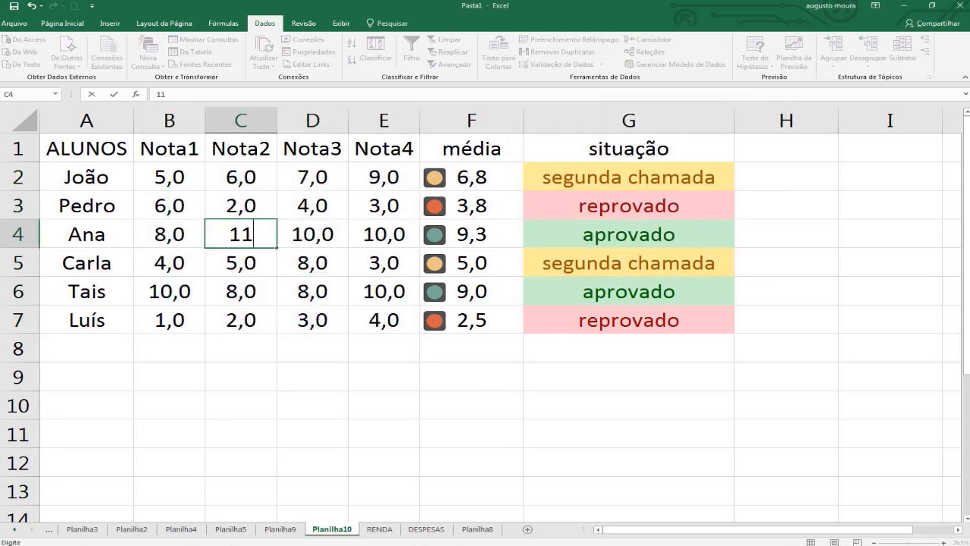
key(Return)
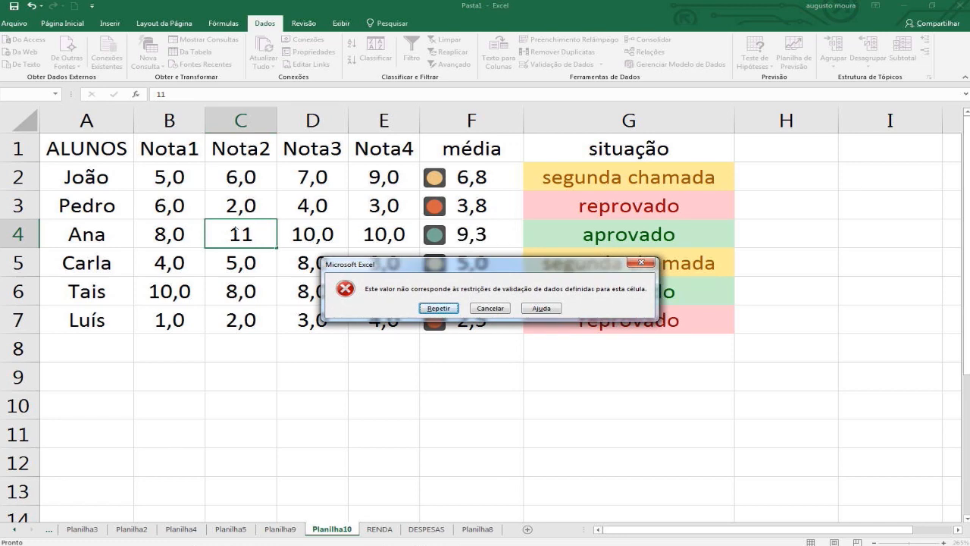
key(Escape)
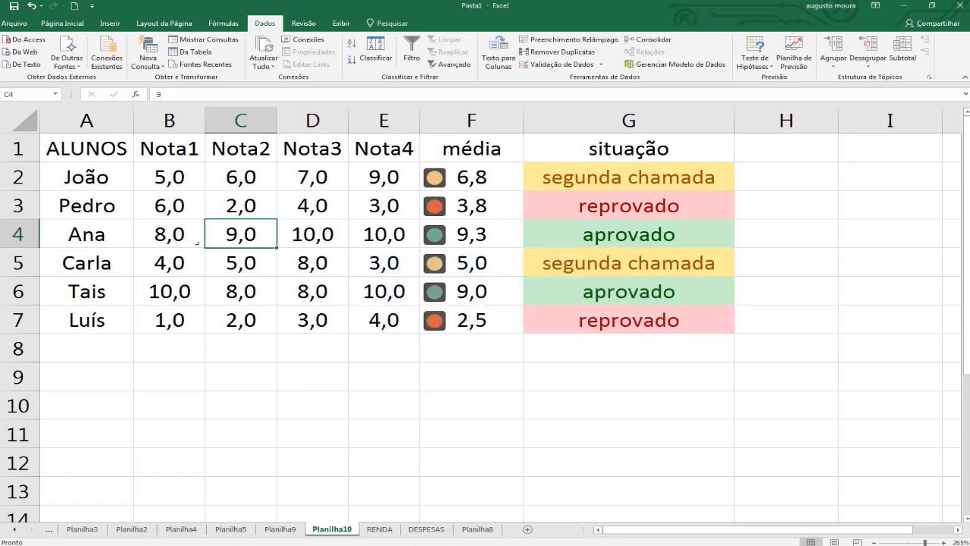
Test the validation's lower limit by trying to enter 0 in B4, and cancel the entry.
click(171, 236)
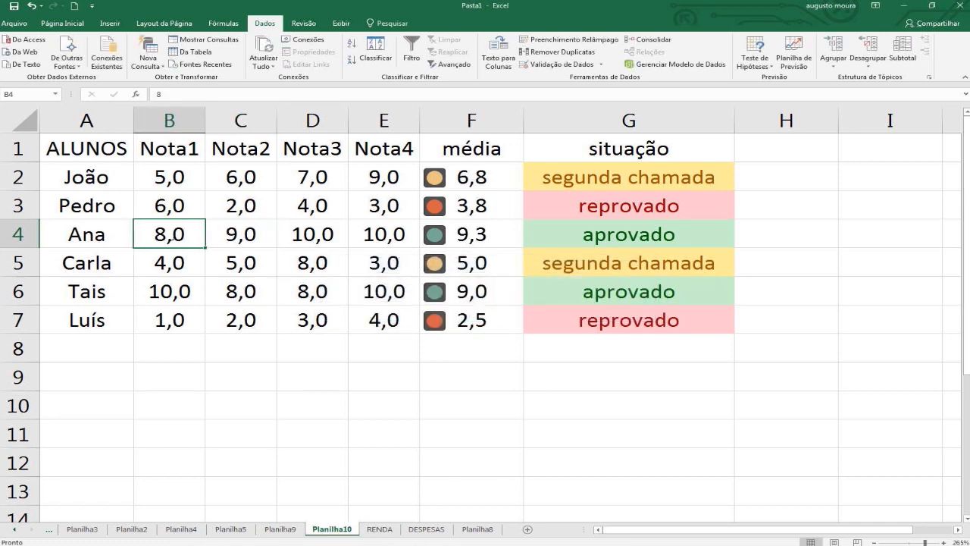
text(0)
key(Return)
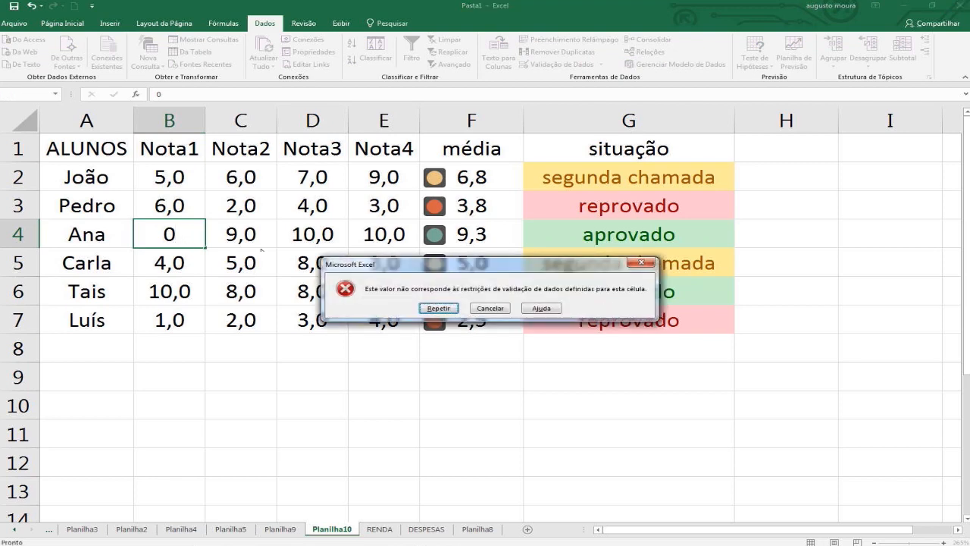
click(502, 308)
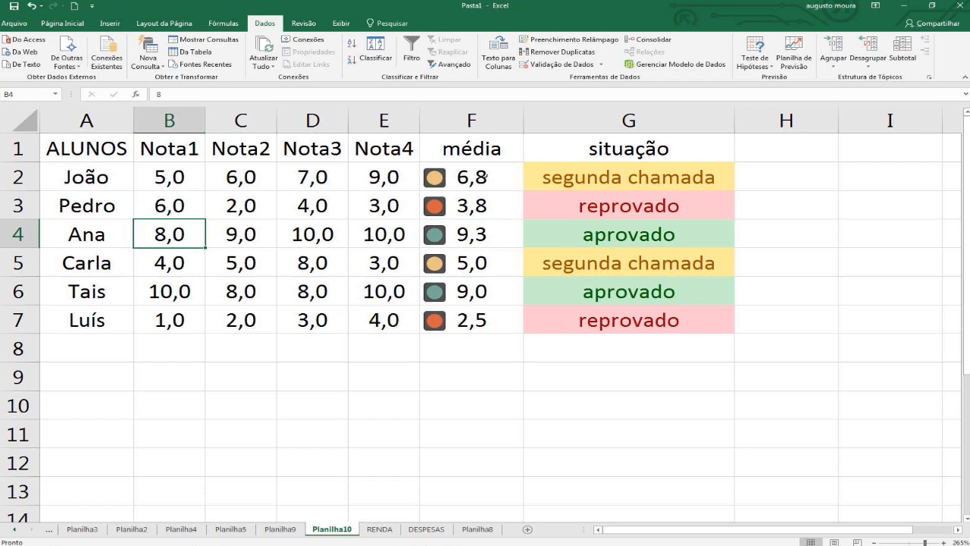
Inspect the average formulas in cells F2, F3 and F4 of the média column.
click(469, 178)
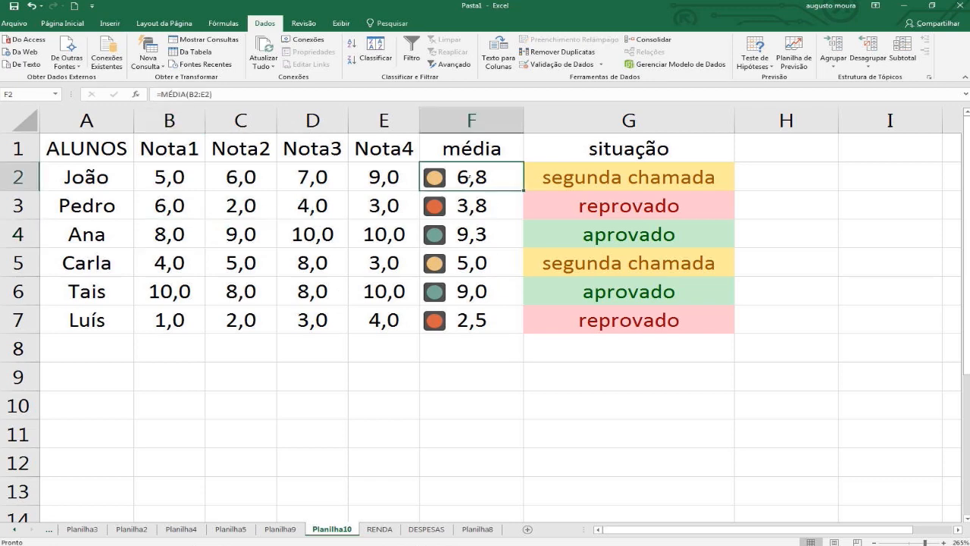
click(474, 209)
click(473, 234)
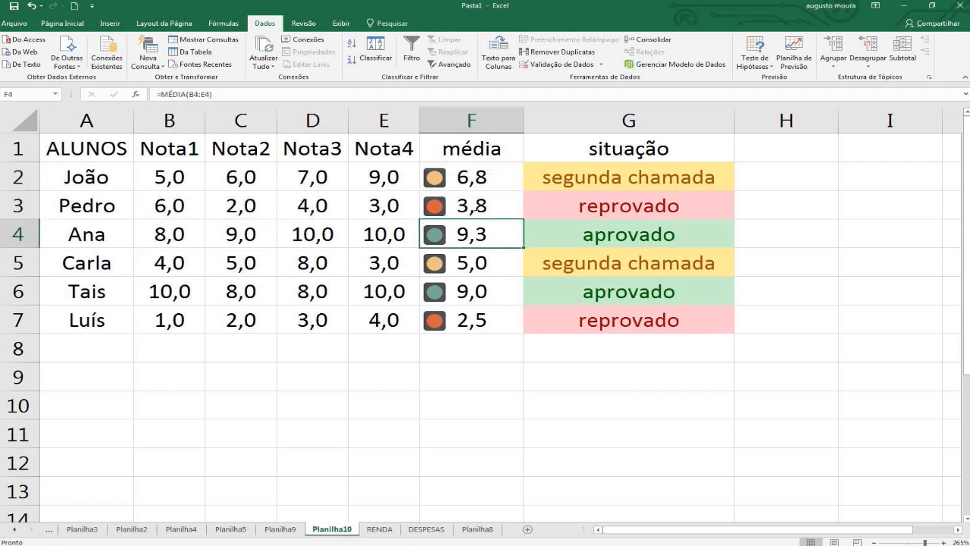
Inspect the formulas behind the média and situação columns in F2:G7, opening cells G2 and F3.
drag(473, 179, 591, 320)
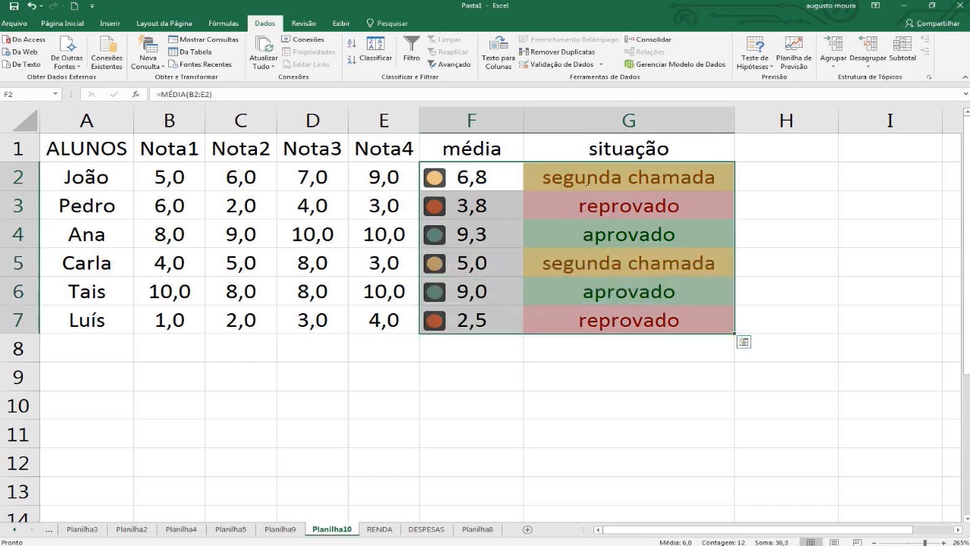
double_click(588, 178)
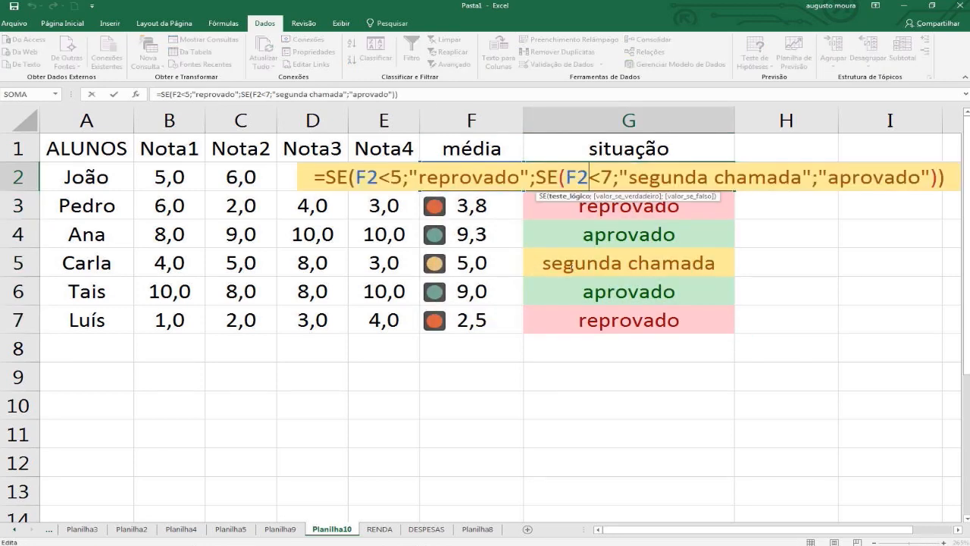
key(Return)
click(482, 200)
double_click(482, 200)
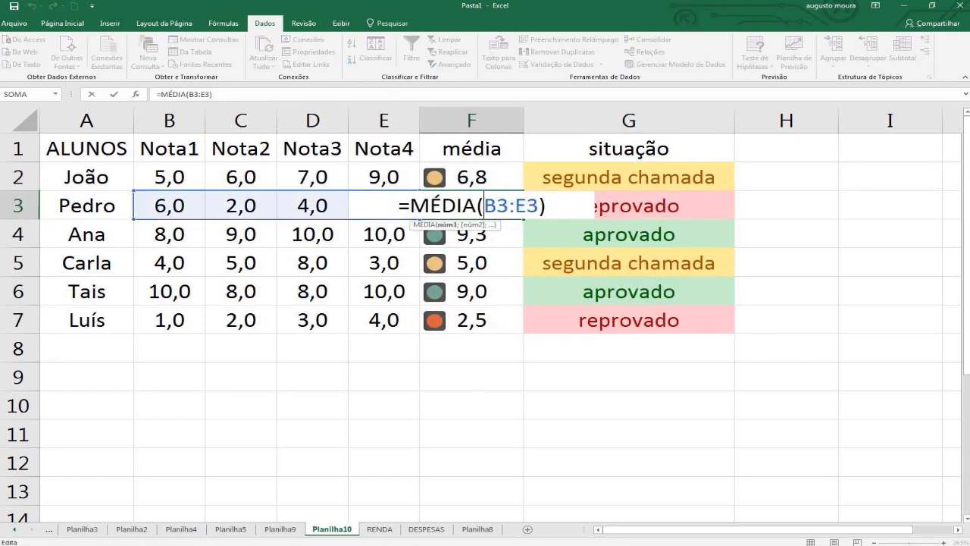
key(Return)
drag(468, 177, 607, 320)
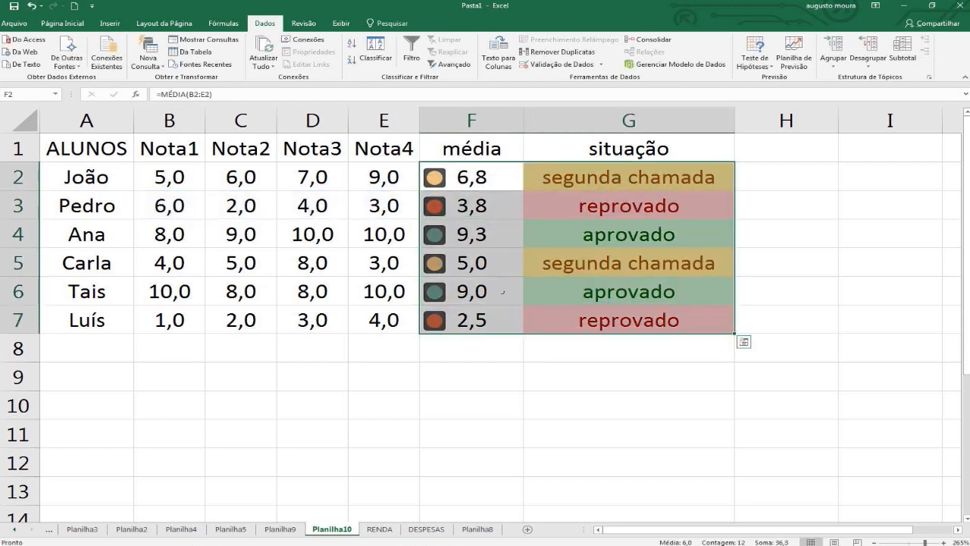
Turn off the Bloqueadas protection attribute for the names and grades in A2:E7.
drag(87, 177, 385, 324)
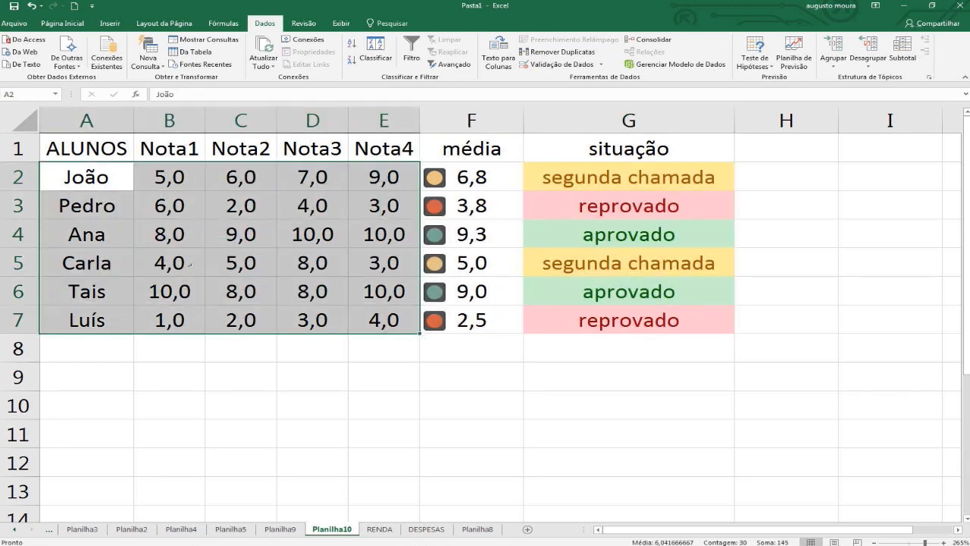
right_click(190, 219)
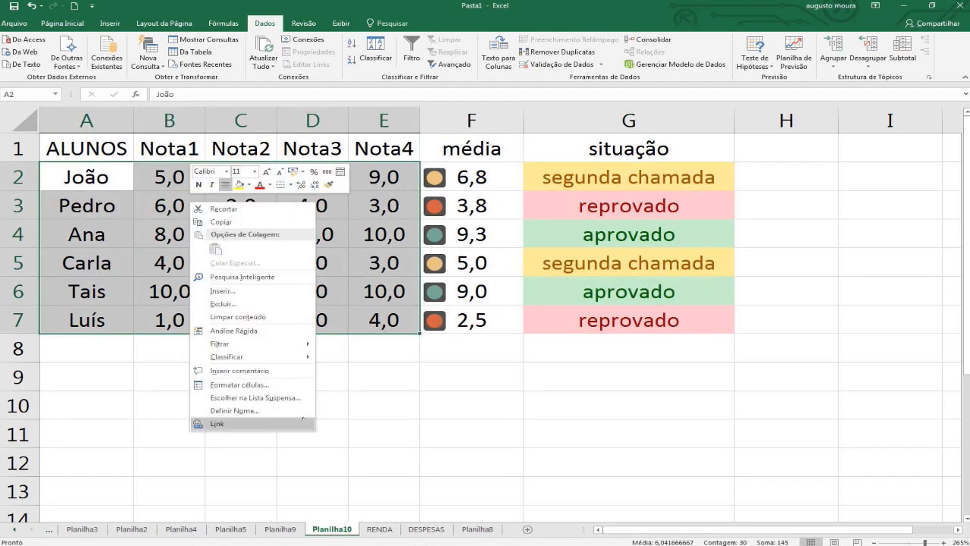
click(219, 385)
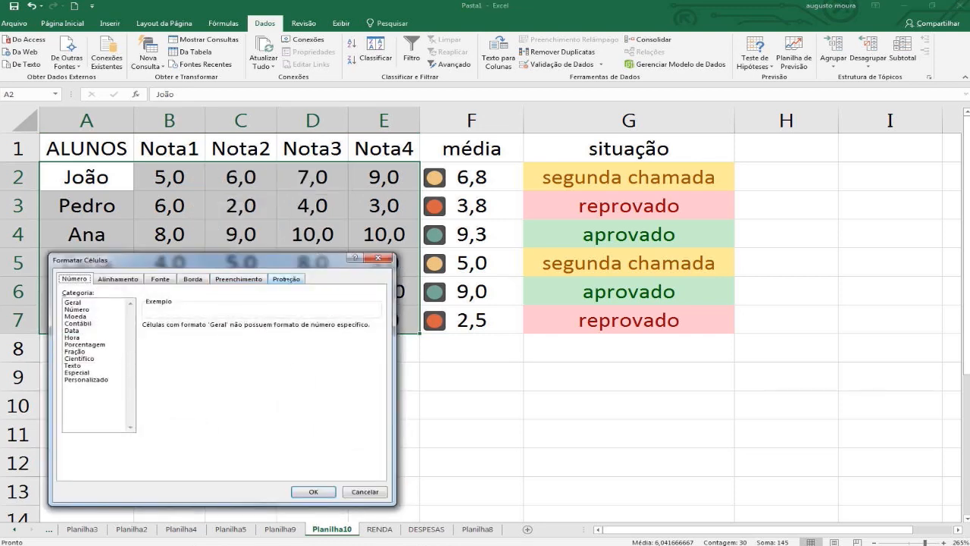
click(287, 278)
drag(279, 263, 322, 119)
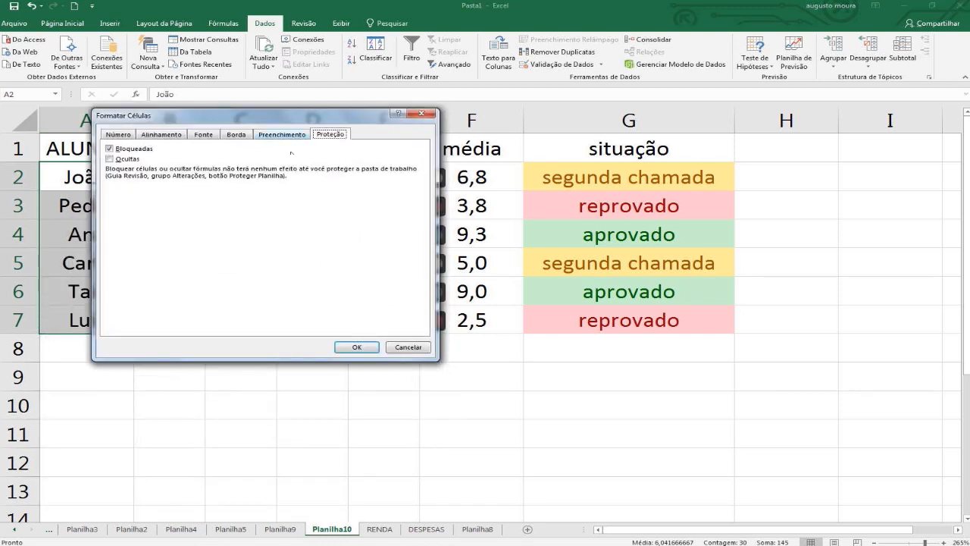
click(110, 149)
click(350, 350)
click(321, 382)
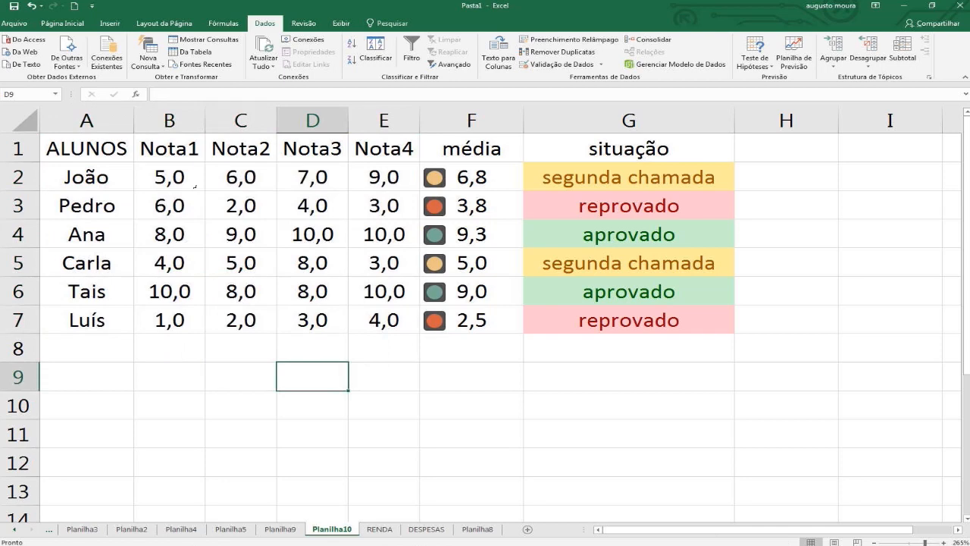
Protect the sheet with a password, disallowing Selecionar células bloqueadas while still allowing Selecionar células desbloqueadas, and confirm the password.
click(185, 173)
click(304, 23)
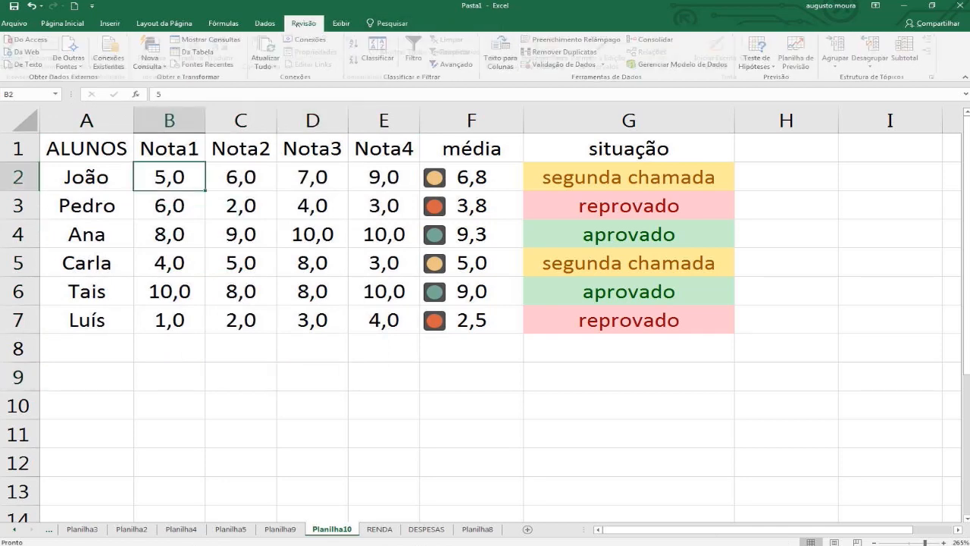
click(512, 53)
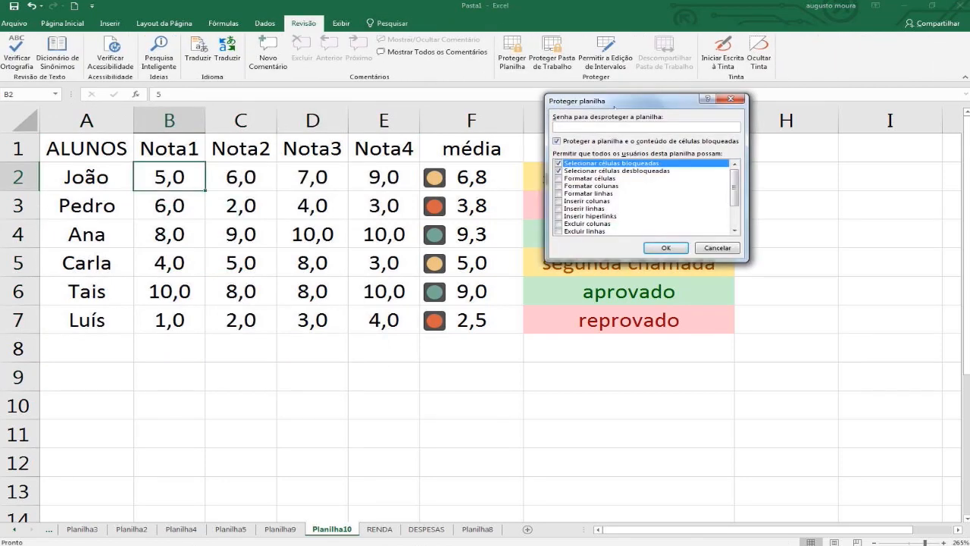
drag(607, 97, 319, 127)
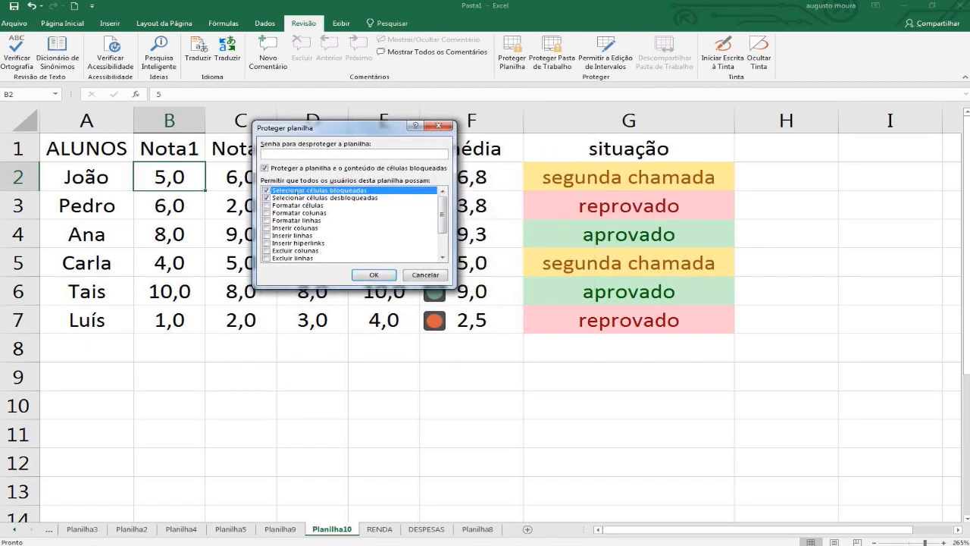
click(267, 190)
text(•••••)
click(375, 275)
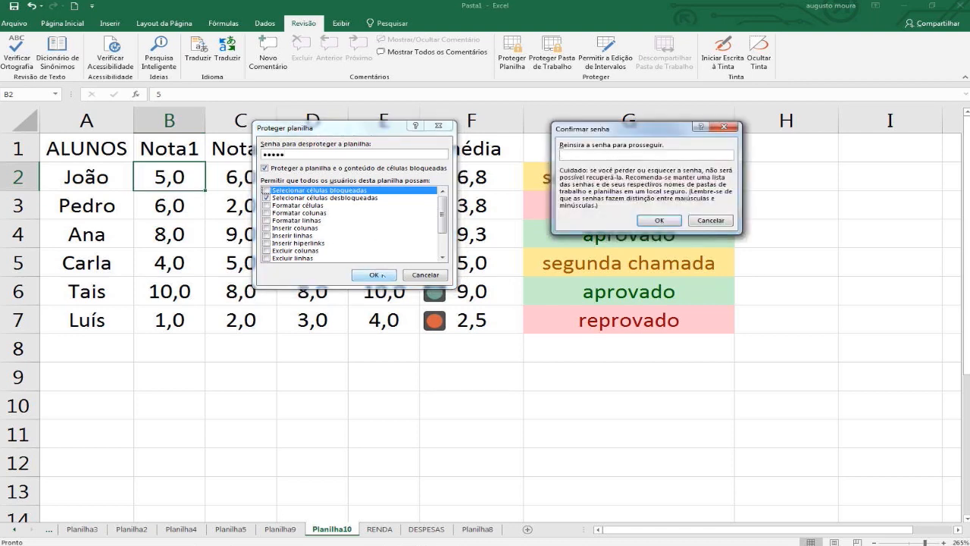
text(•••••)
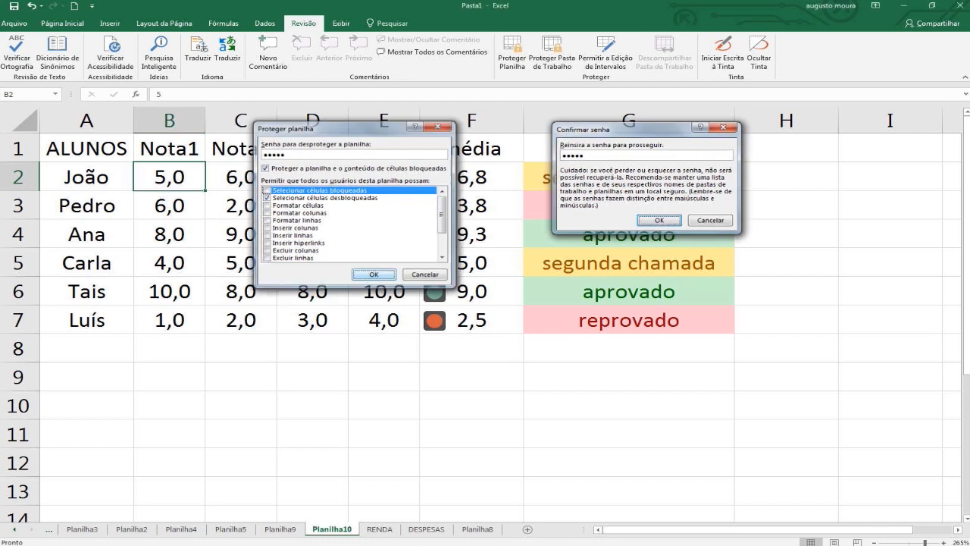
key(Return)
Test cell navigation on the protected sheet by advancing the selection through the unlocked cells, starting from row 2.
click(407, 196)
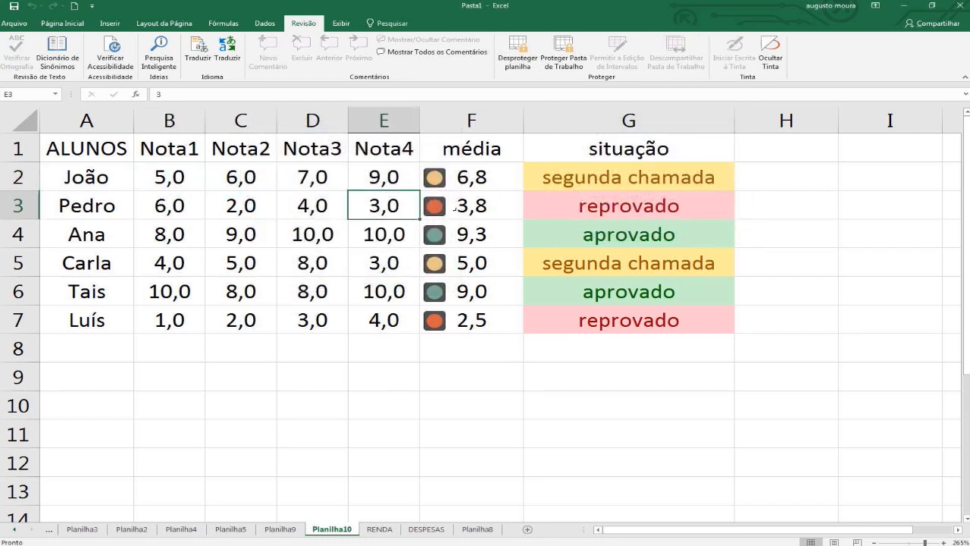
click(176, 179)
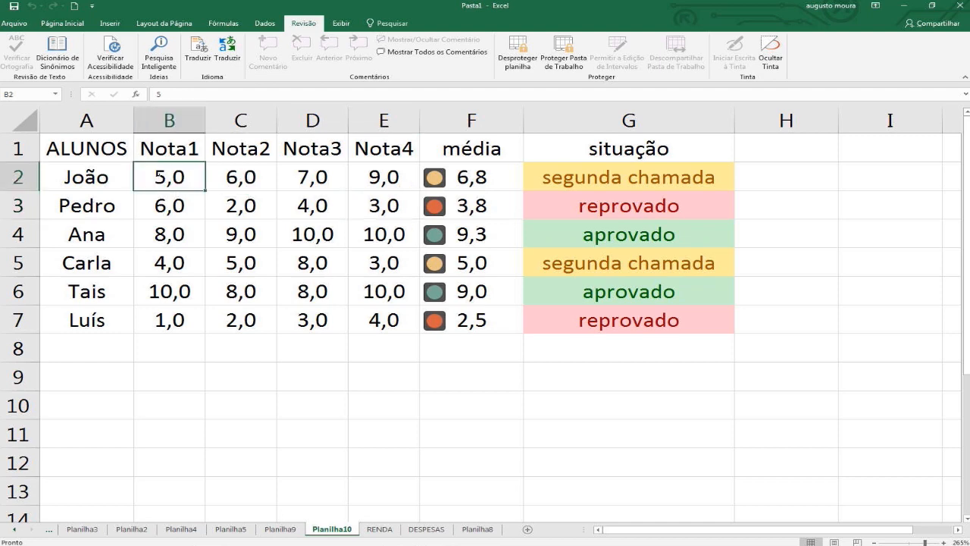
click(241, 179)
key(Tab)
key(Tab)
key(Tab)
key(Tab)
key(Tab)
key(Tab)
key(Tab)
key(Tab)
key(Tab)
key(Tab)
key(Tab)
key(Tab)
key(Tab)
key(Tab)
key(Tab)
key(Tab)
key(Tab)
key(Tab)
key(Tab)
key(Tab)
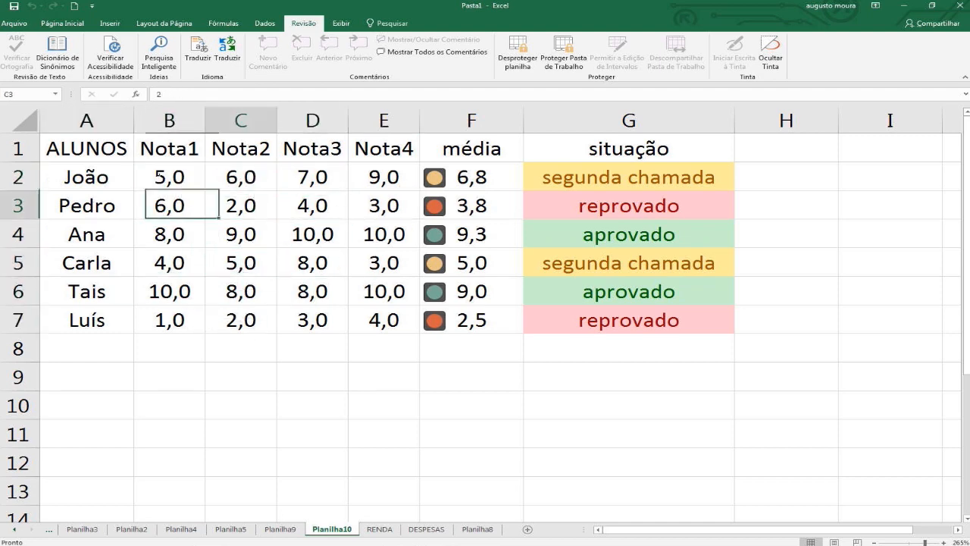
key(Tab)
key(Tab)
key(Tab)
key(Tab)
key(Tab)
key(Tab)
key(Tab)
key(Tab)
key(Tab)
key(Tab)
key(Tab)
key(Tab)
key(Tab)
key(Tab)
key(Tab)
key(Tab)
key(Tab)
key(Tab)
key(Tab)
key(Tab)
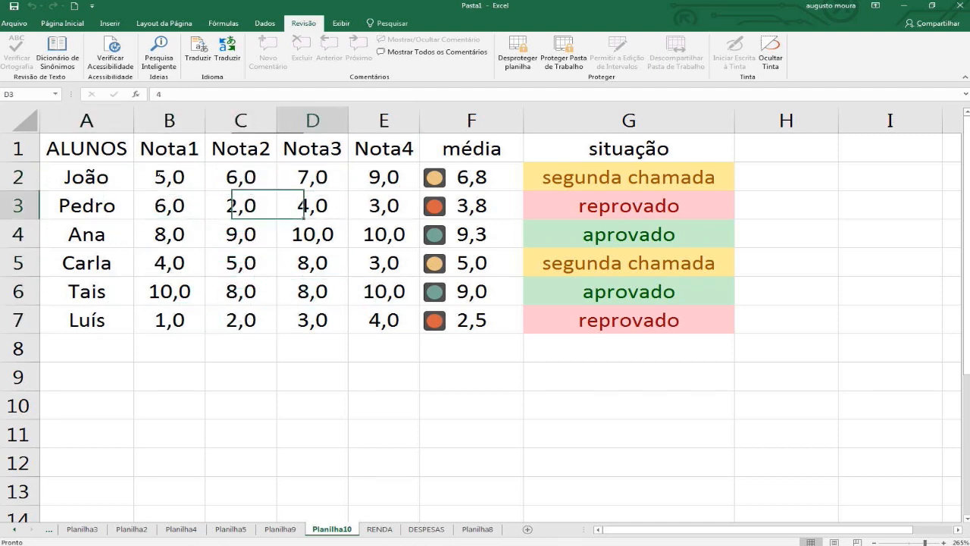
key(Tab)
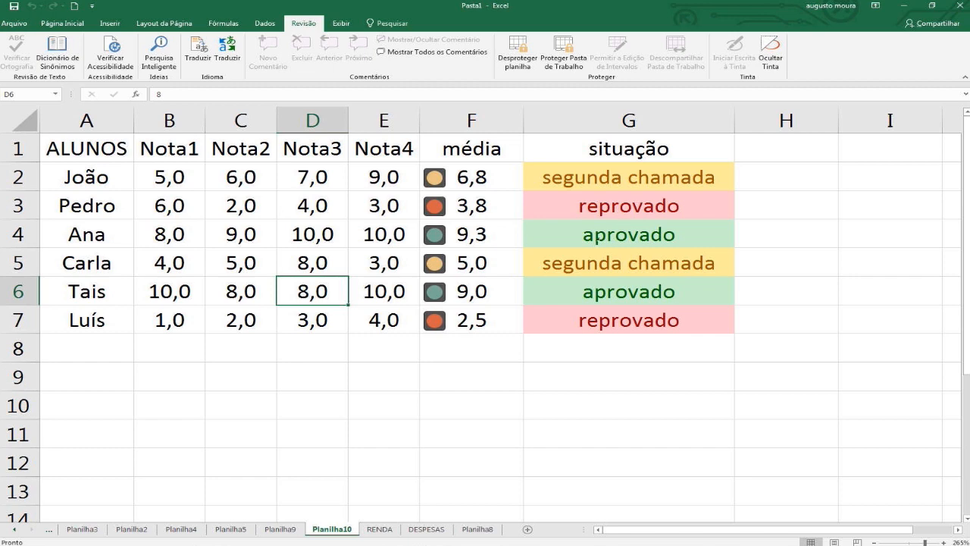
Test moving the selection back through the unlocked grades and the names in column A, ending at B2.
key(Up)
key(Up)
key(Left)
key(Left)
key(Left)
key(Up)
key(Up)
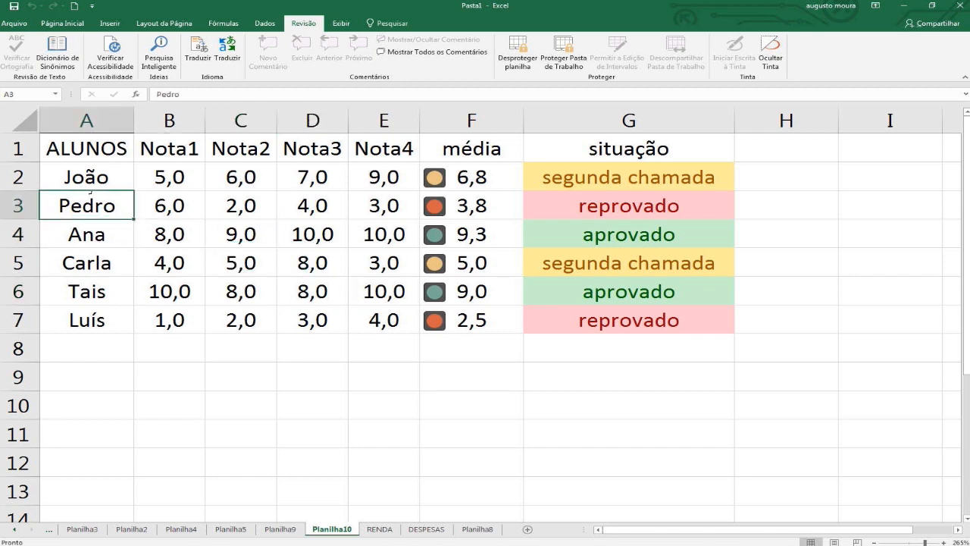
click(106, 321)
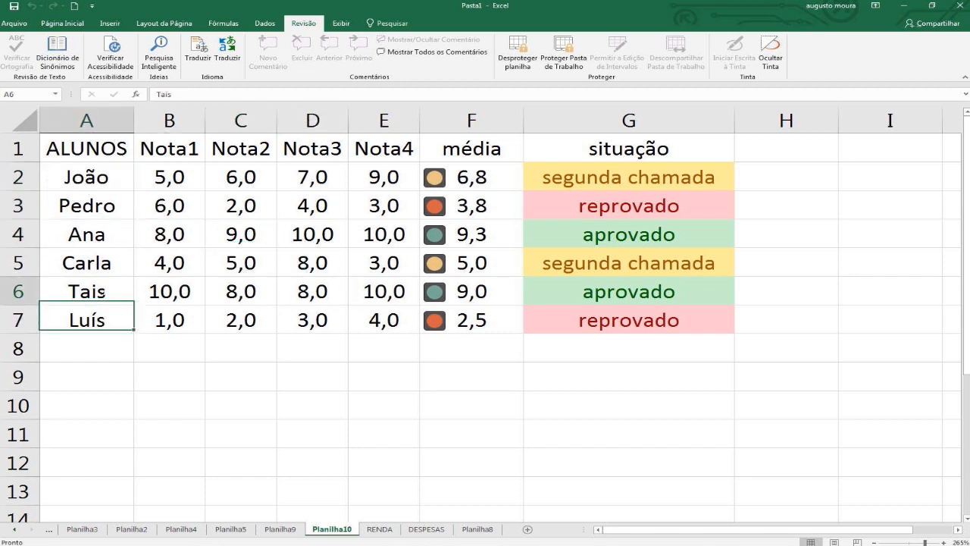
key(Up)
key(Up)
key(Up)
key(Up)
key(Right)
key(Up)
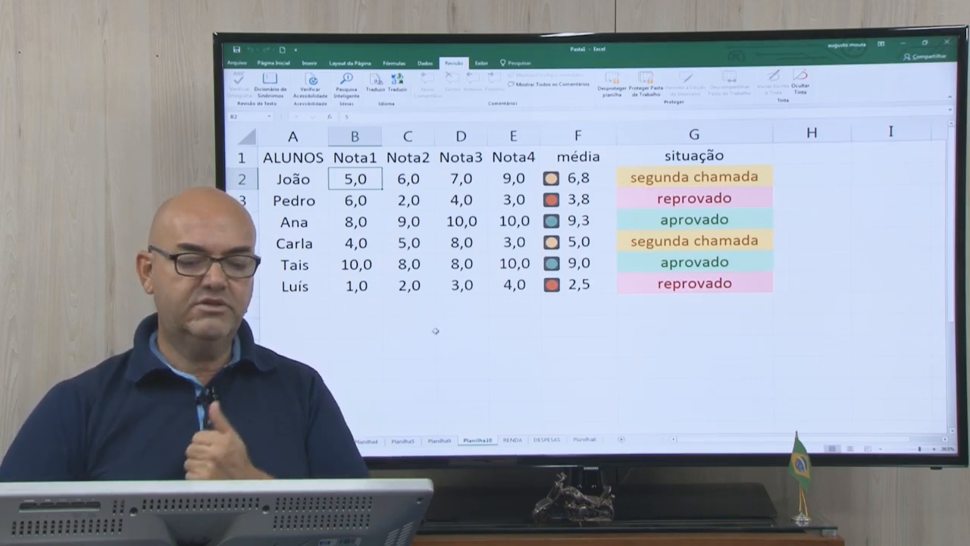
Unprotect the sheet with its password and try selecting header, média and situação cells such as E1, F1 and G4.
click(611, 83)
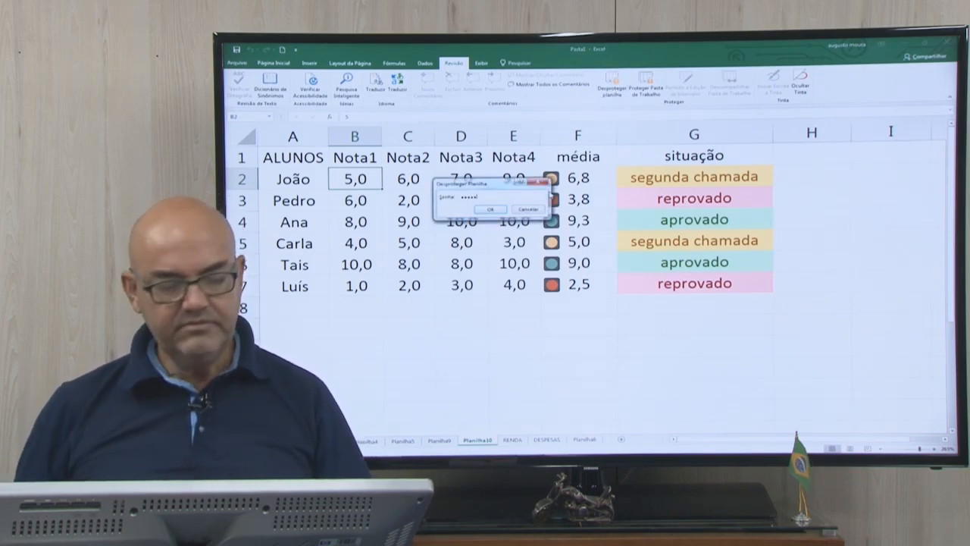
key(Return)
click(504, 149)
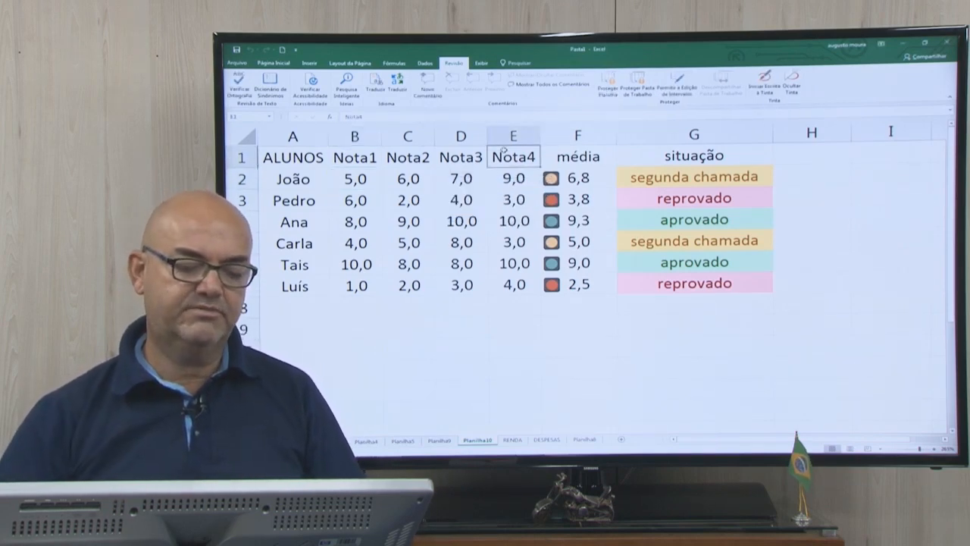
click(566, 153)
click(675, 173)
click(658, 219)
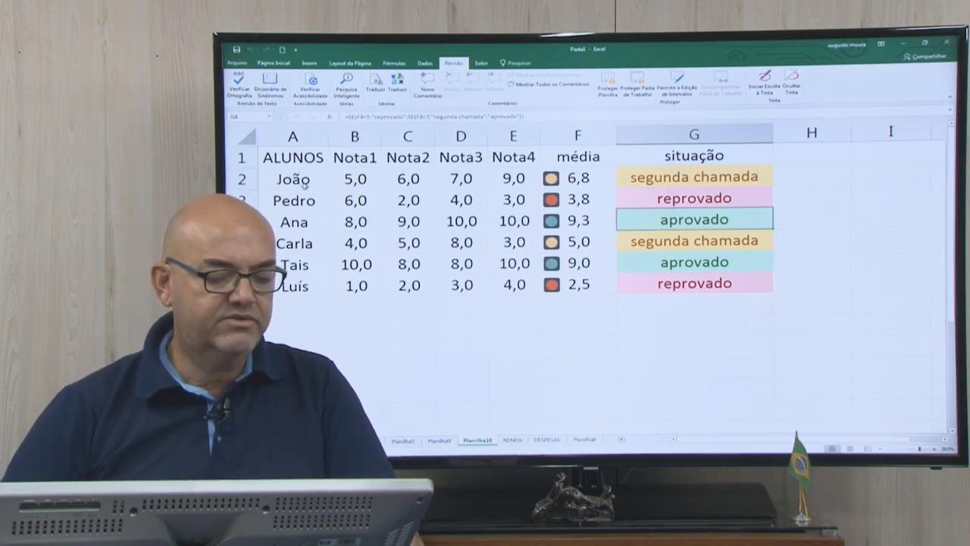
drag(300, 157, 522, 286)
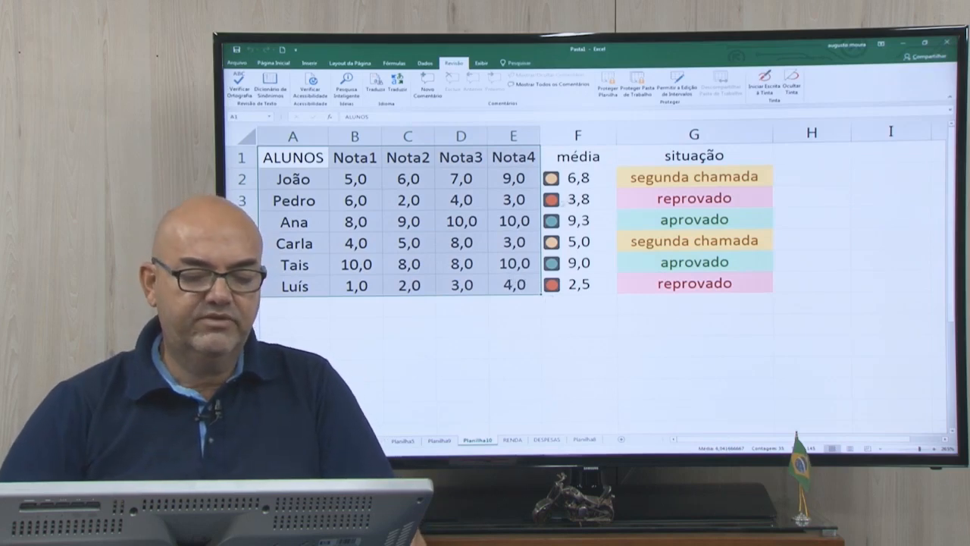
click(515, 199)
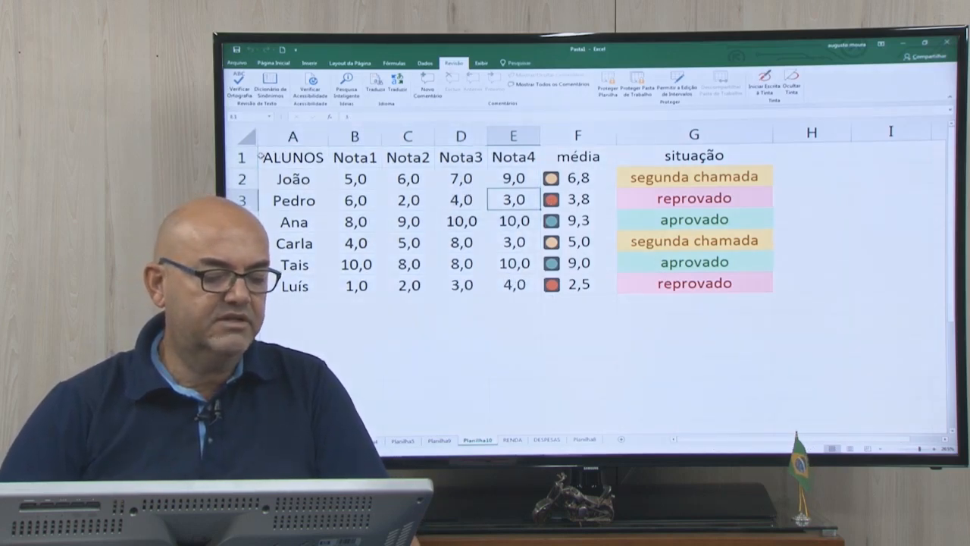
Sort the table A1:G7 by média with order Do Maior para o Menor, and undo the sort.
drag(264, 156, 650, 276)
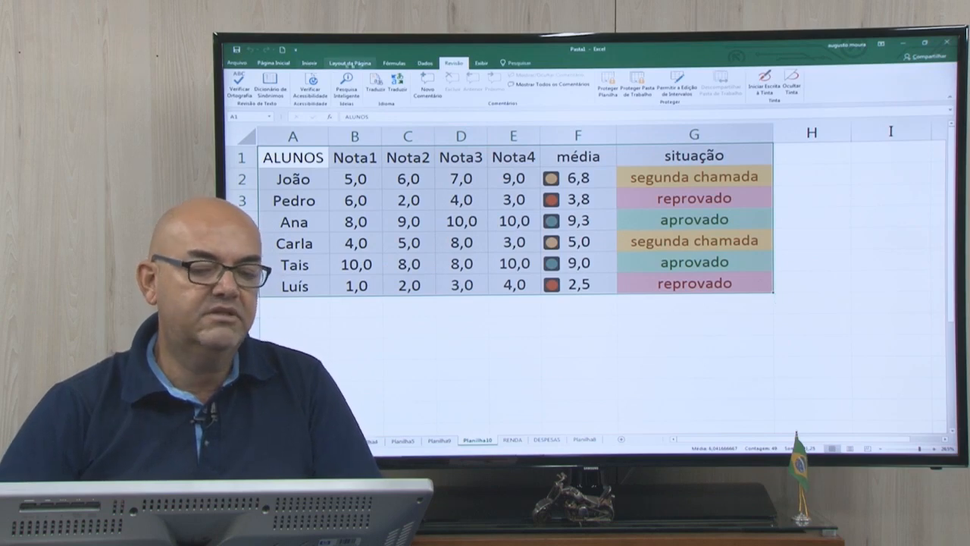
click(425, 63)
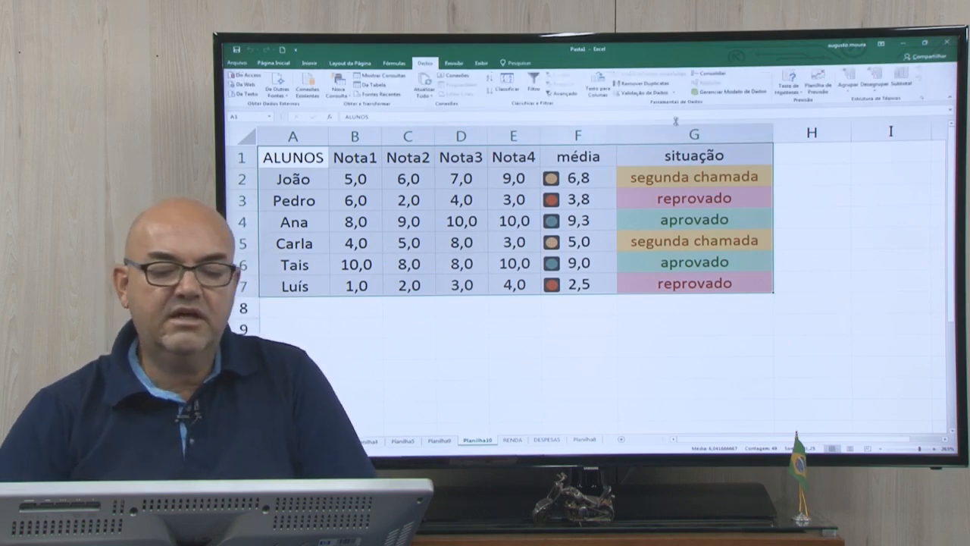
click(501, 80)
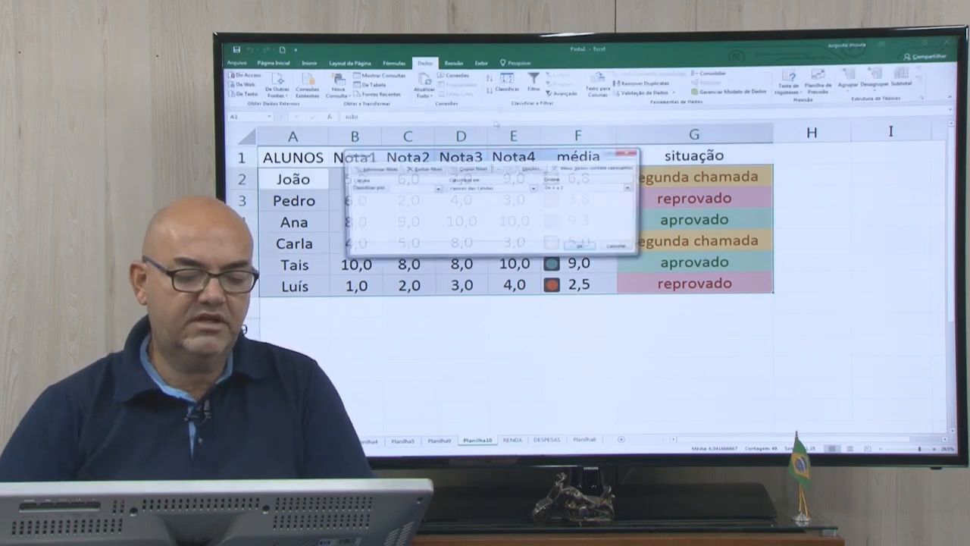
click(437, 190)
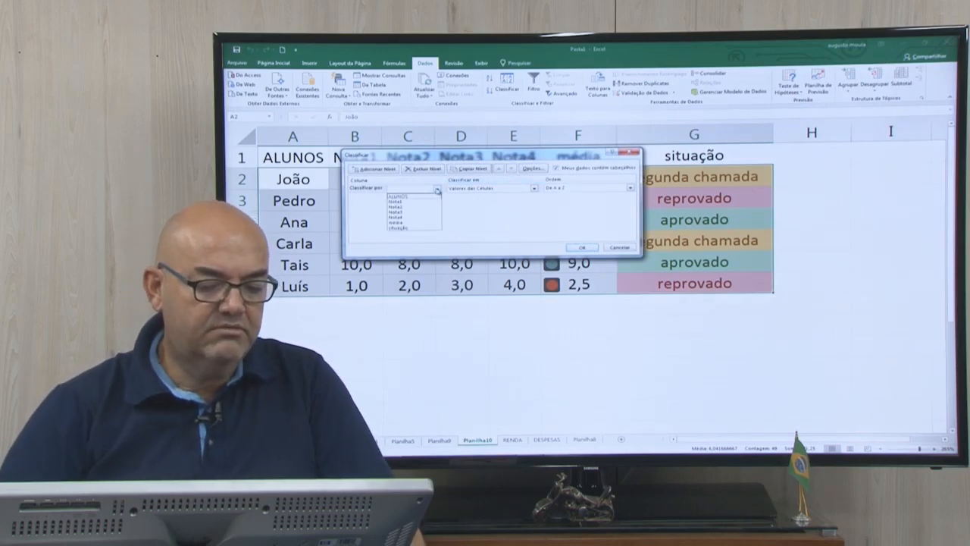
click(396, 222)
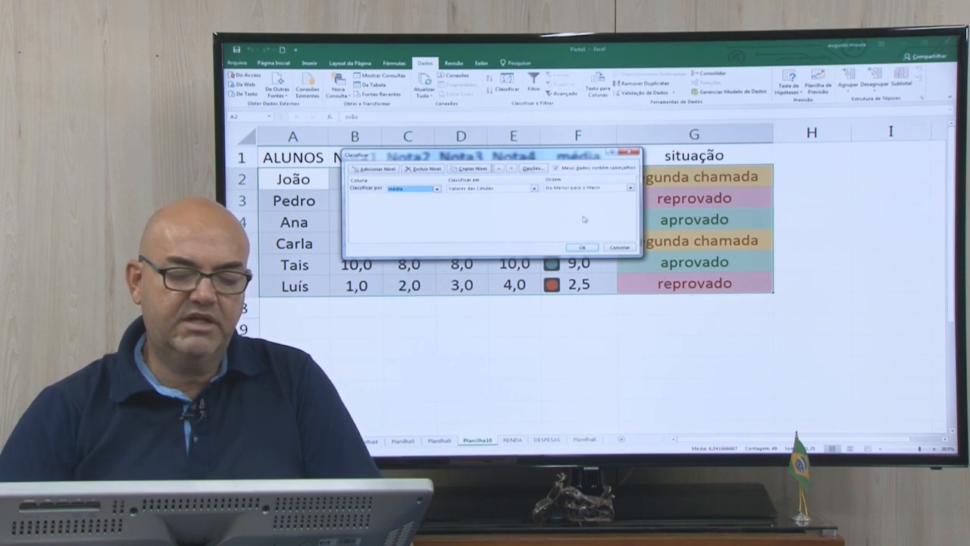
click(631, 191)
click(576, 201)
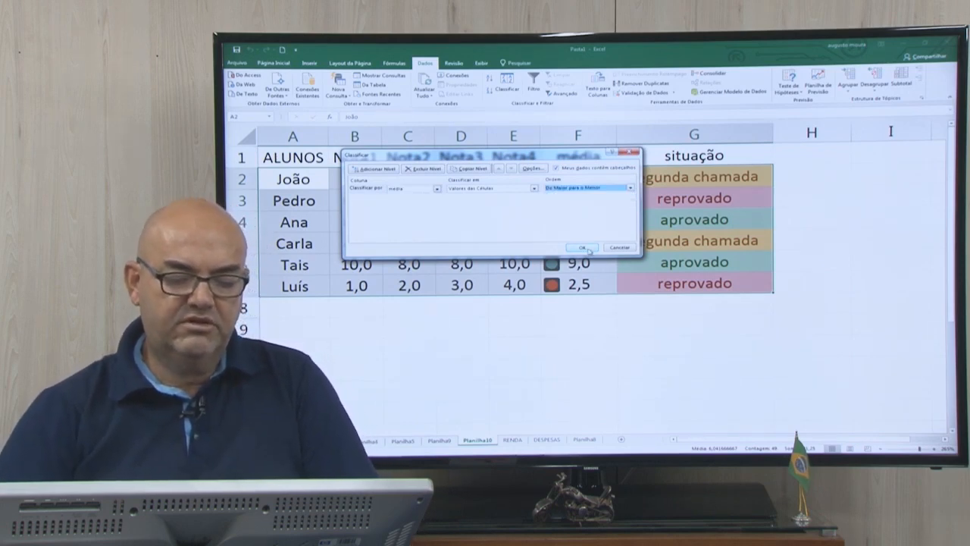
click(583, 248)
click(551, 334)
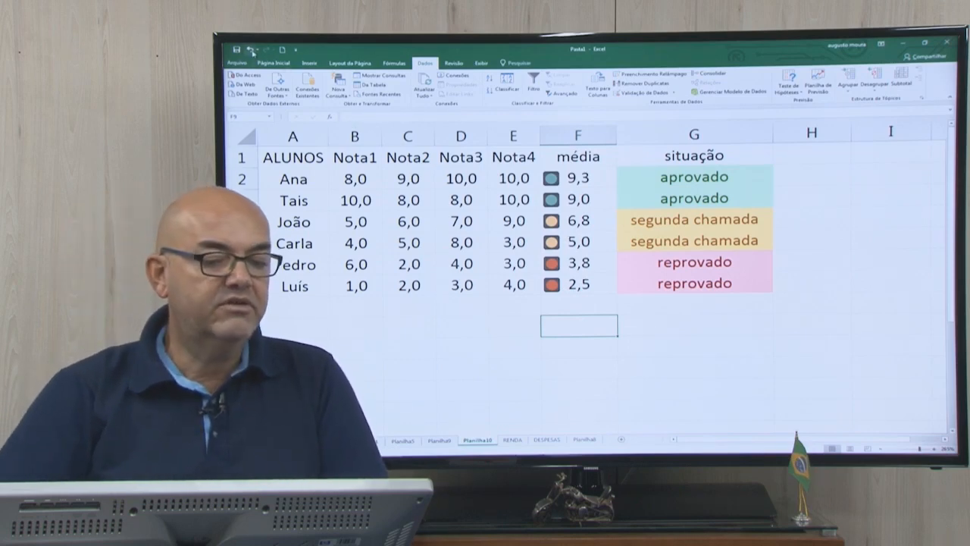
click(251, 50)
click(513, 267)
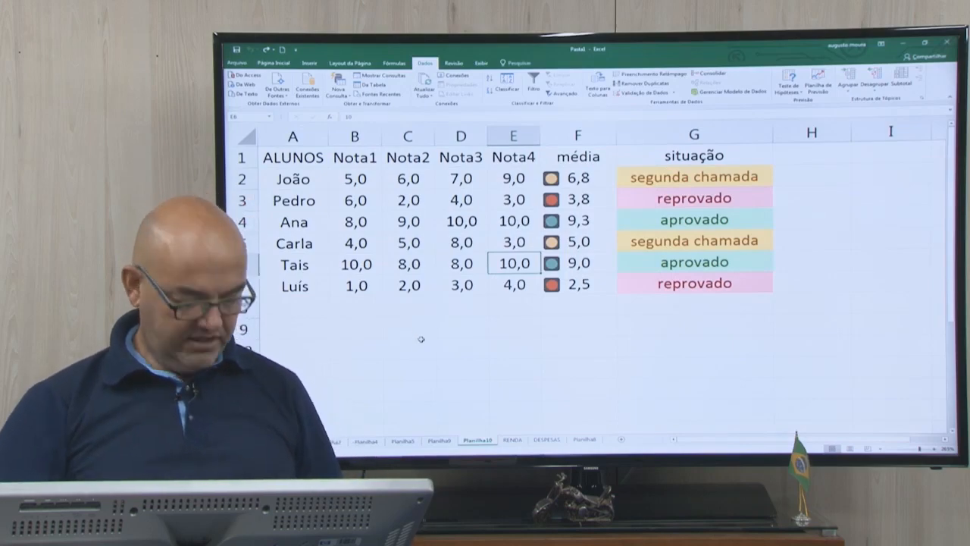
Freeze the panes at cell B2 with Congelar Painéis, fixing header row 1 and the student names in column A.
scroll(419, 336, up, 2)
scroll(421, 339, up, 1)
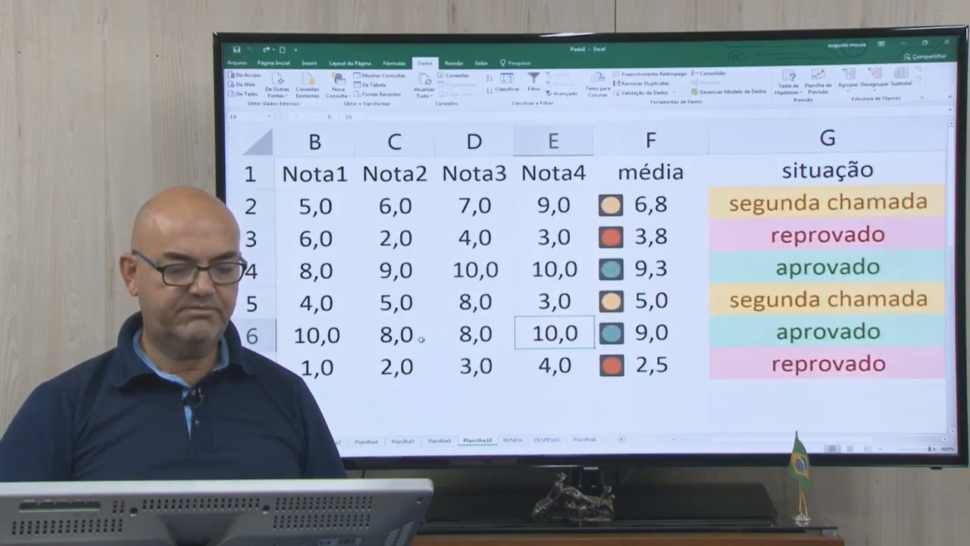
drag(758, 442, 716, 443)
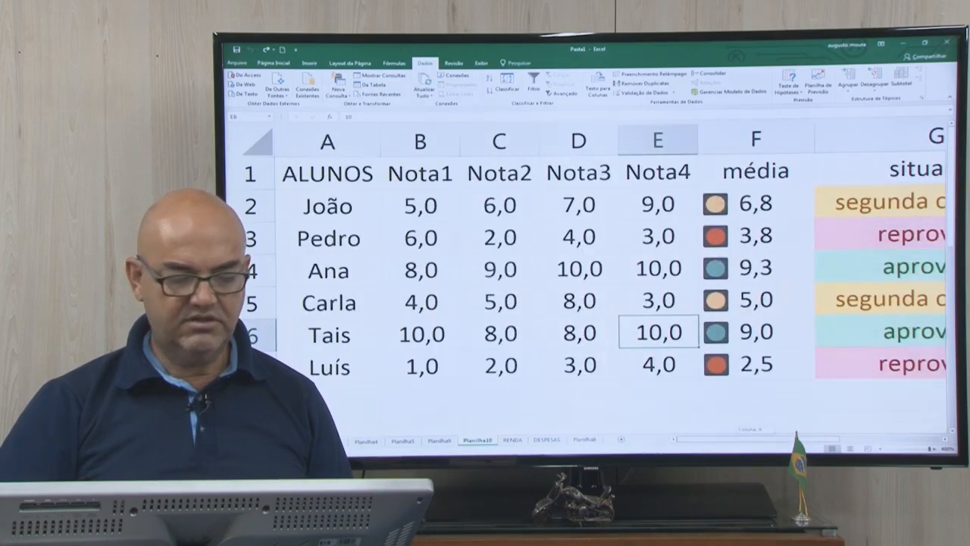
scroll(410, 209, down, 2)
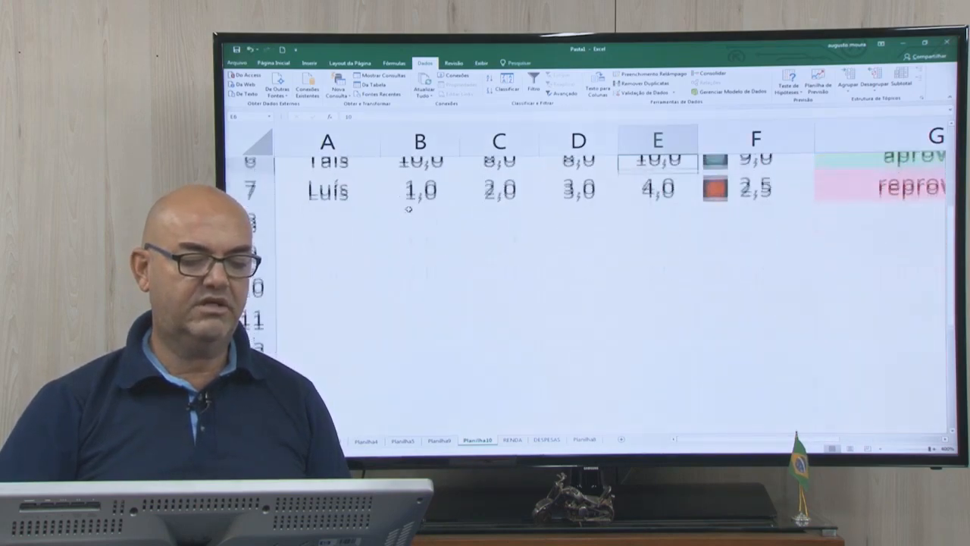
scroll(408, 210, up, 2)
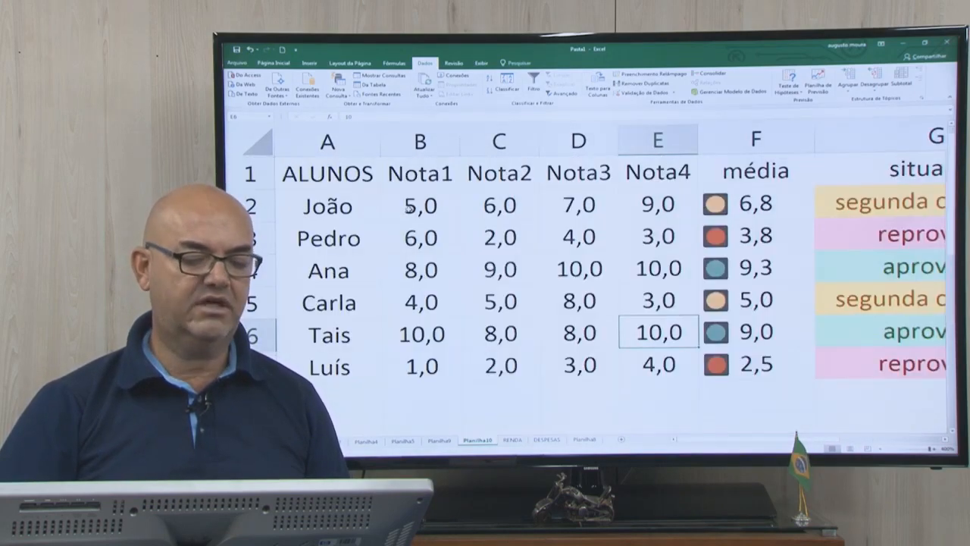
click(410, 205)
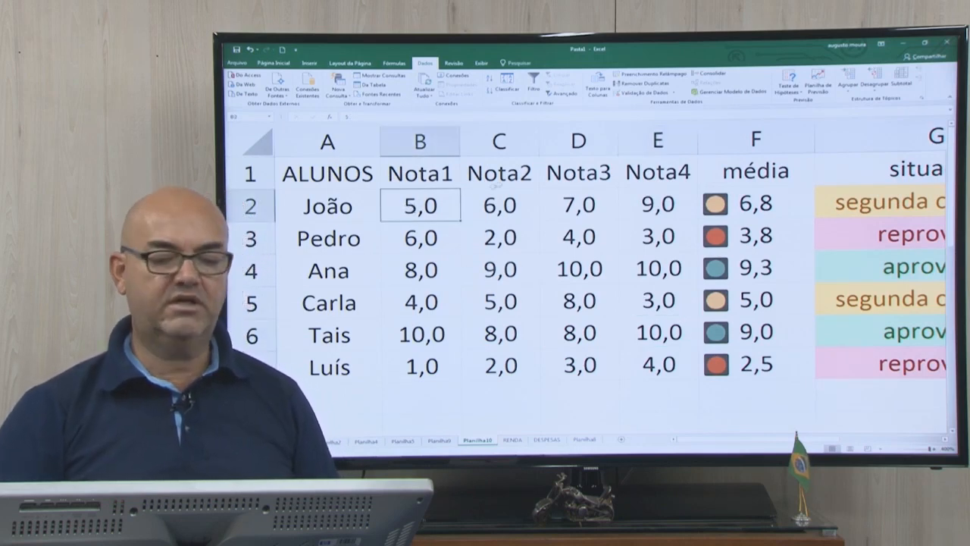
click(481, 63)
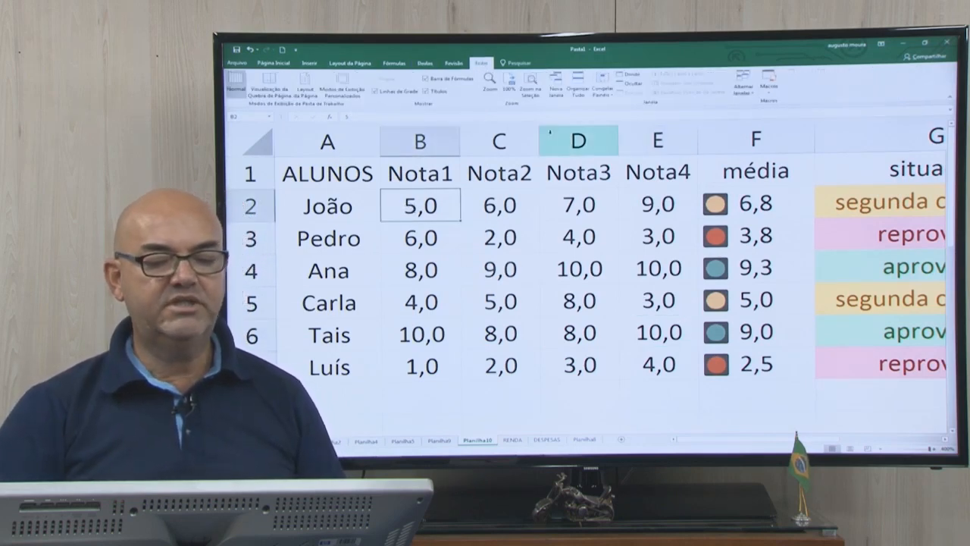
click(611, 96)
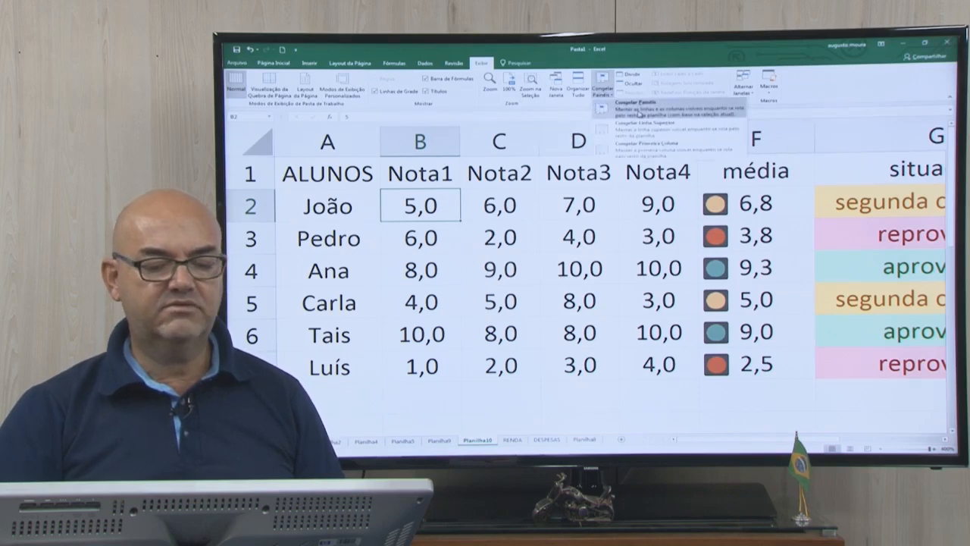
click(639, 111)
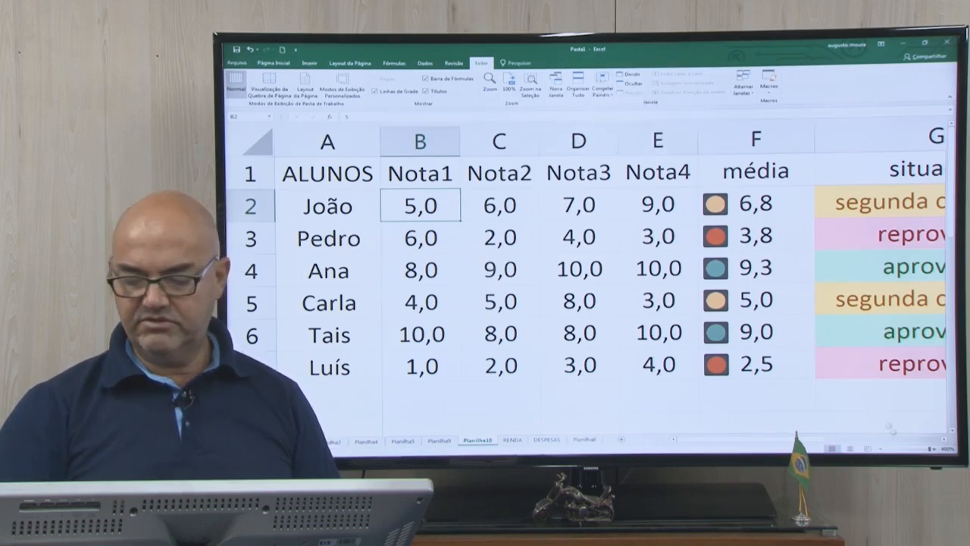
Check the frozen header row and names column by viewing the sheet across to situação and down past the first students.
click(944, 440)
click(944, 441)
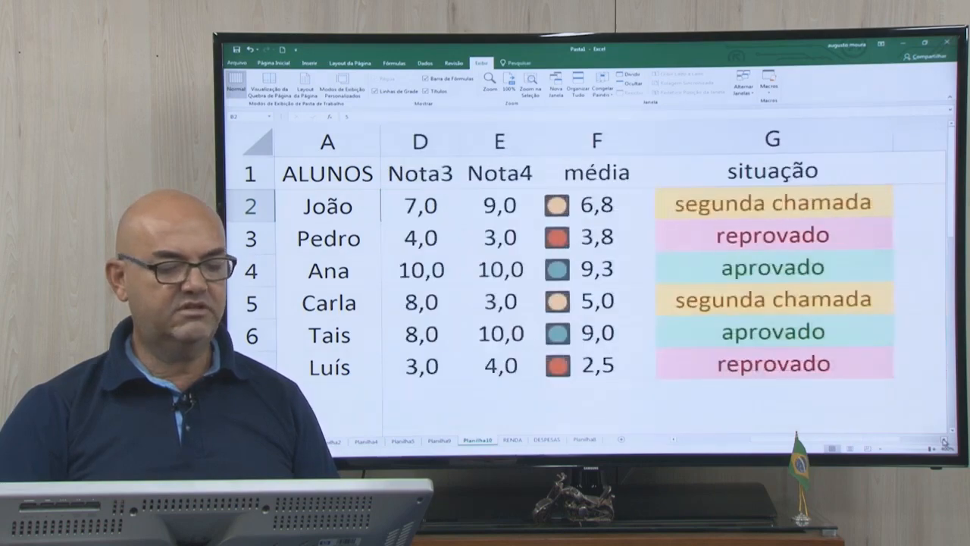
click(945, 441)
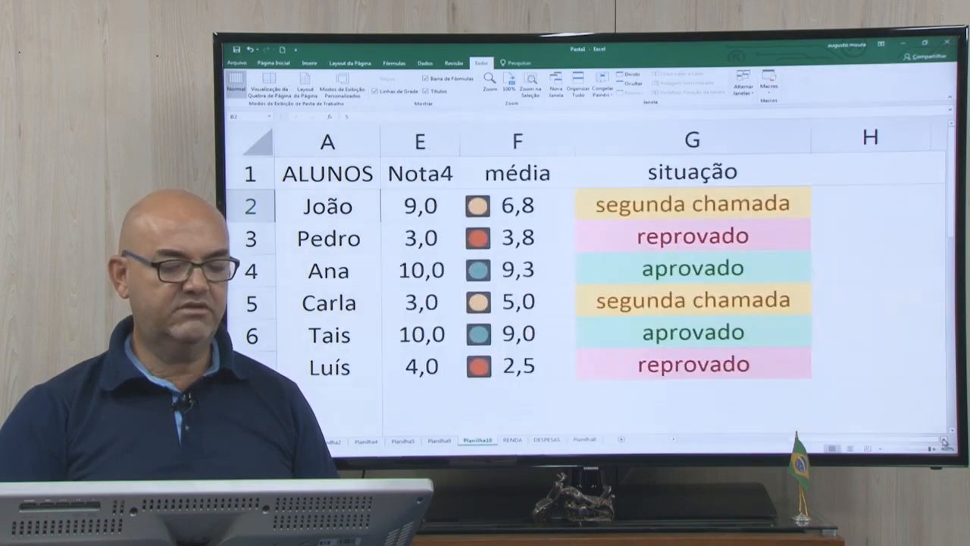
click(673, 440)
click(673, 440)
click(673, 440)
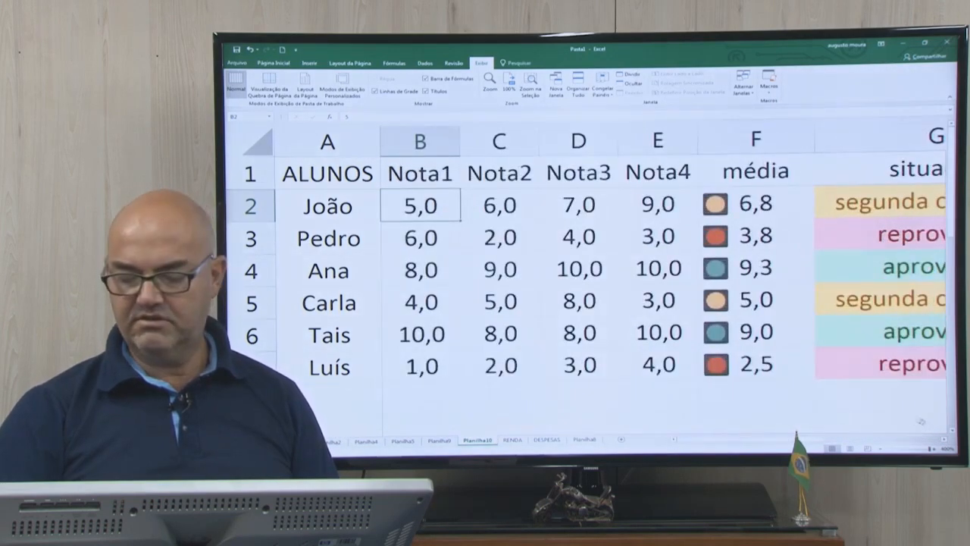
click(952, 432)
click(952, 431)
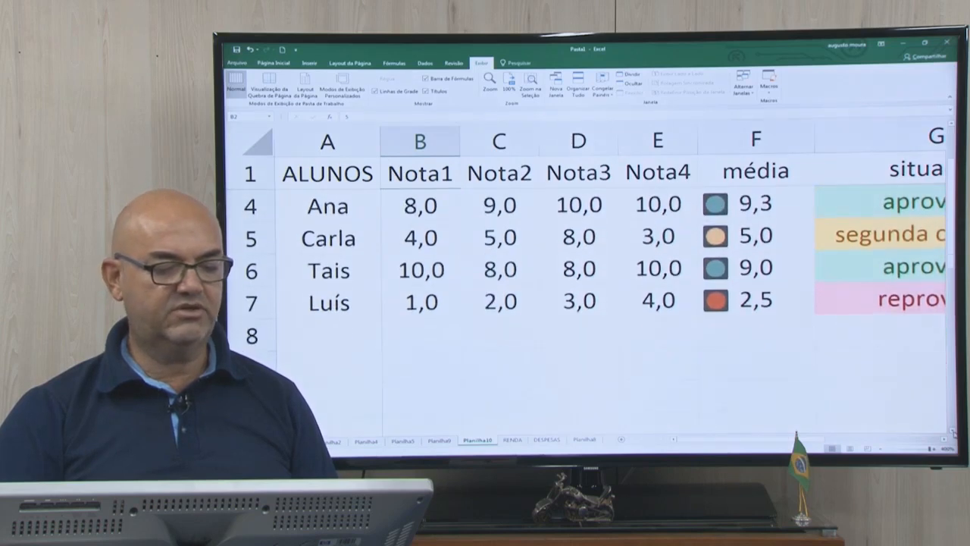
click(952, 432)
click(518, 205)
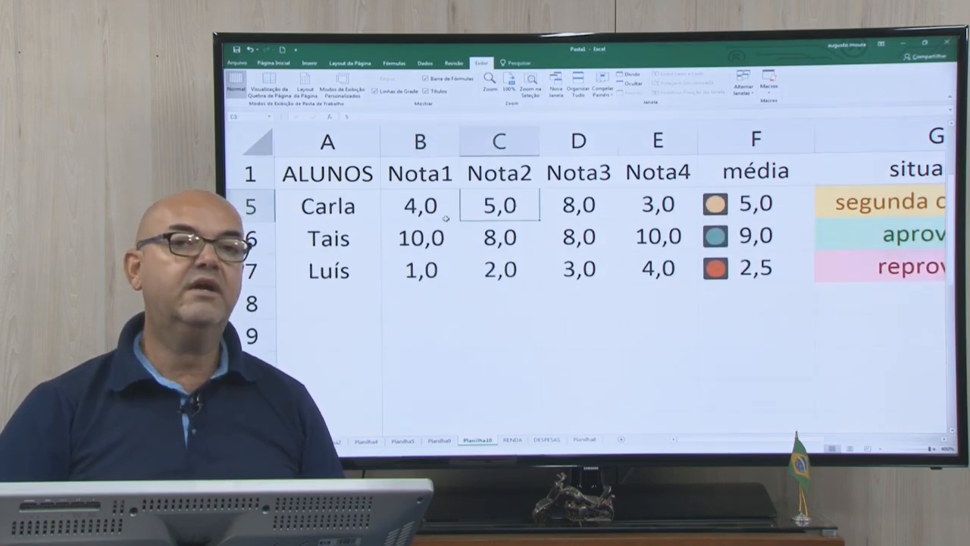
scroll(482, 222, up, 1)
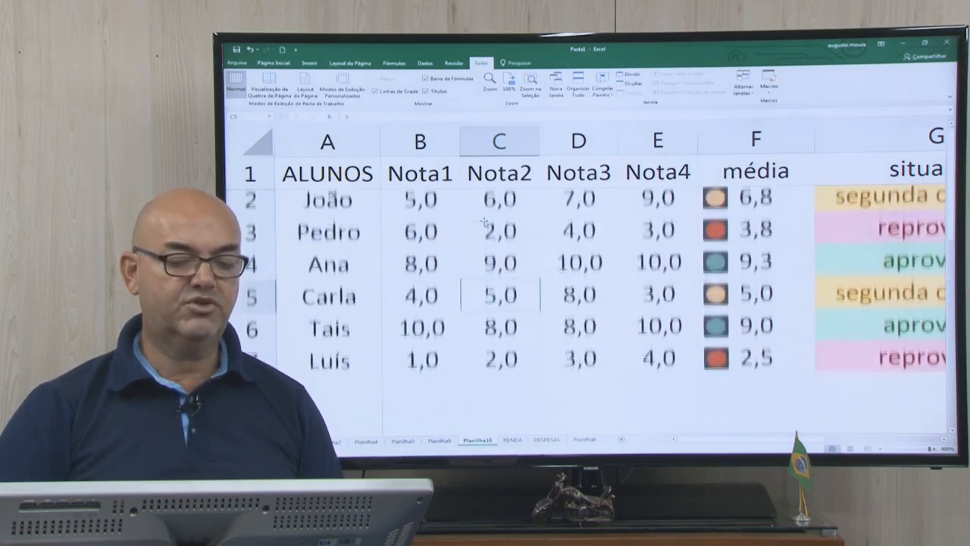
Apply red font color to the headers A1:F1 and to the student names in column A through row 7.
click(418, 201)
drag(331, 173, 724, 176)
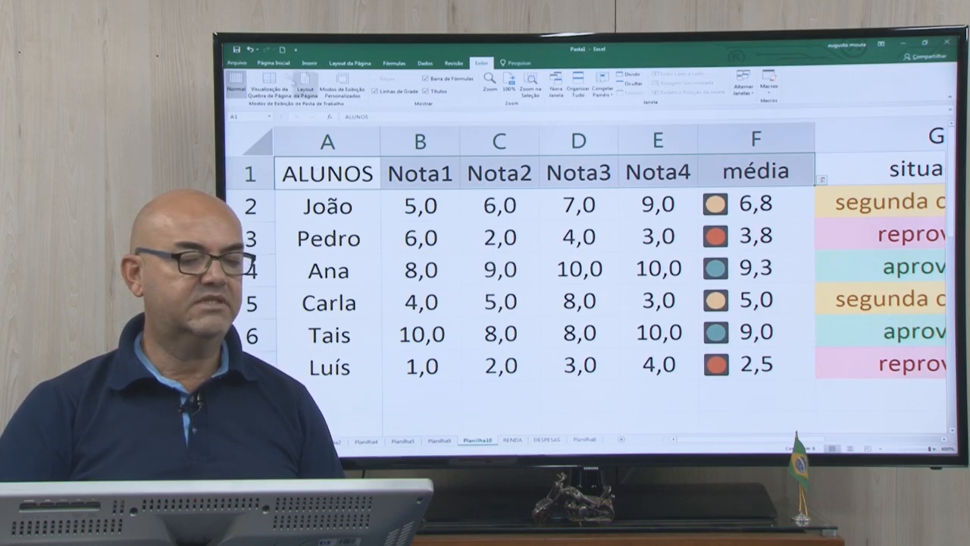
click(274, 63)
click(395, 91)
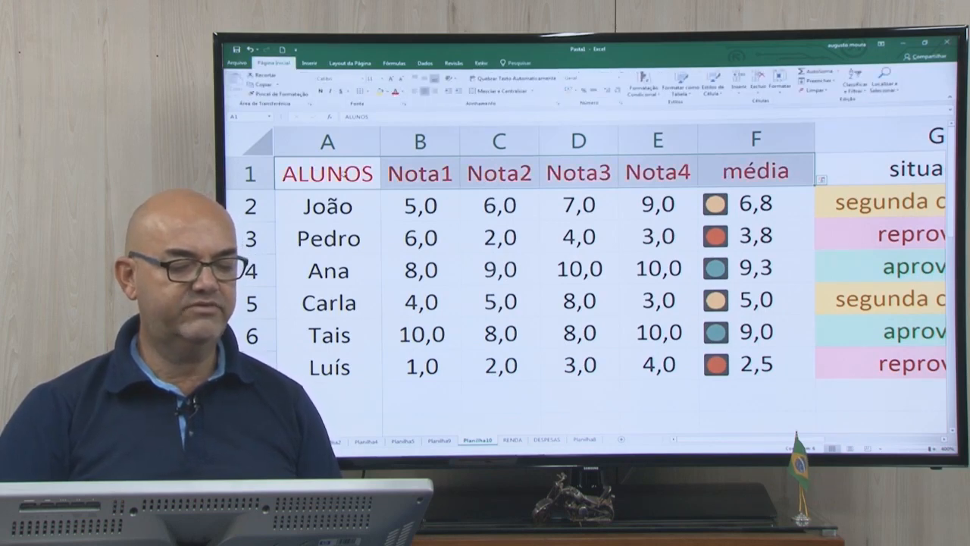
drag(370, 201, 379, 383)
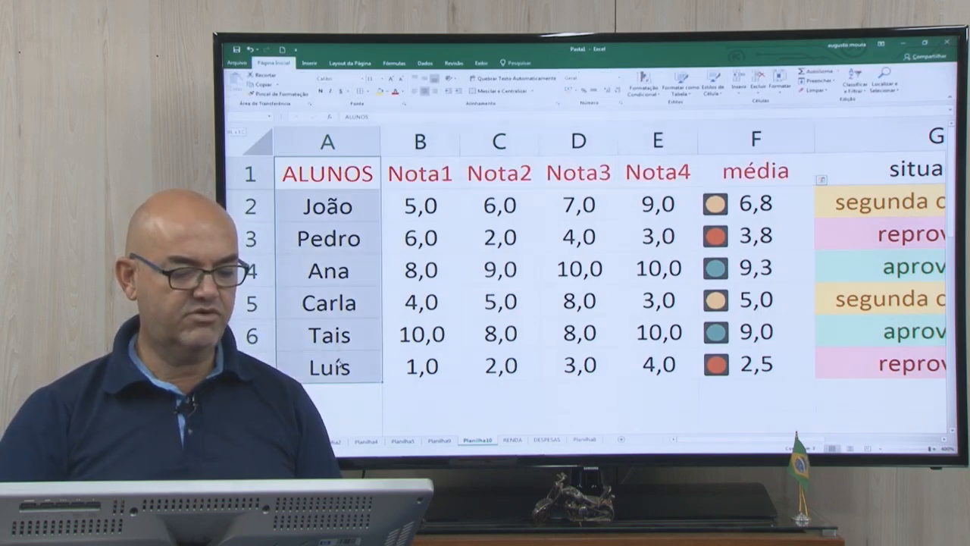
click(395, 91)
click(420, 208)
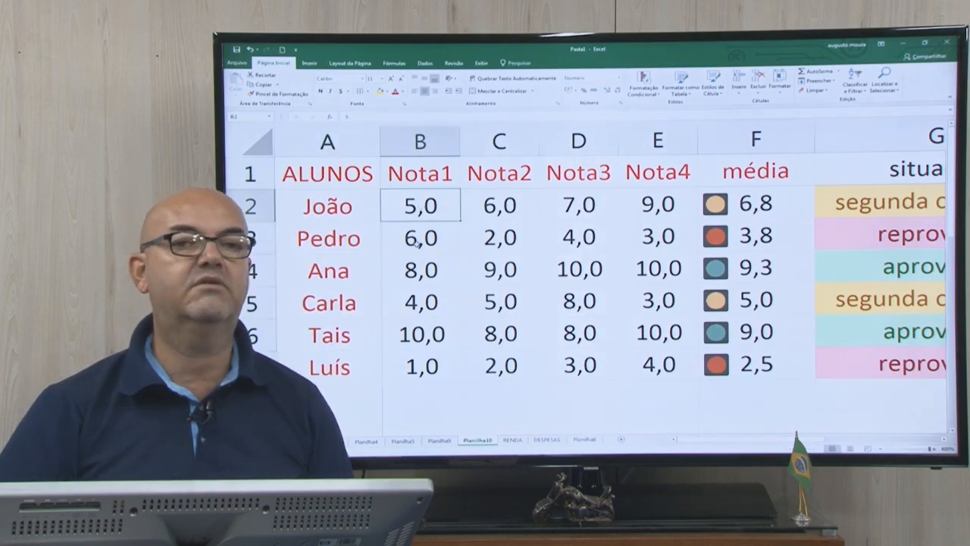
Check that the red headers and names stay fixed while viewing lower rows and the columns out to situação.
click(952, 432)
click(952, 433)
click(953, 433)
click(943, 441)
click(943, 441)
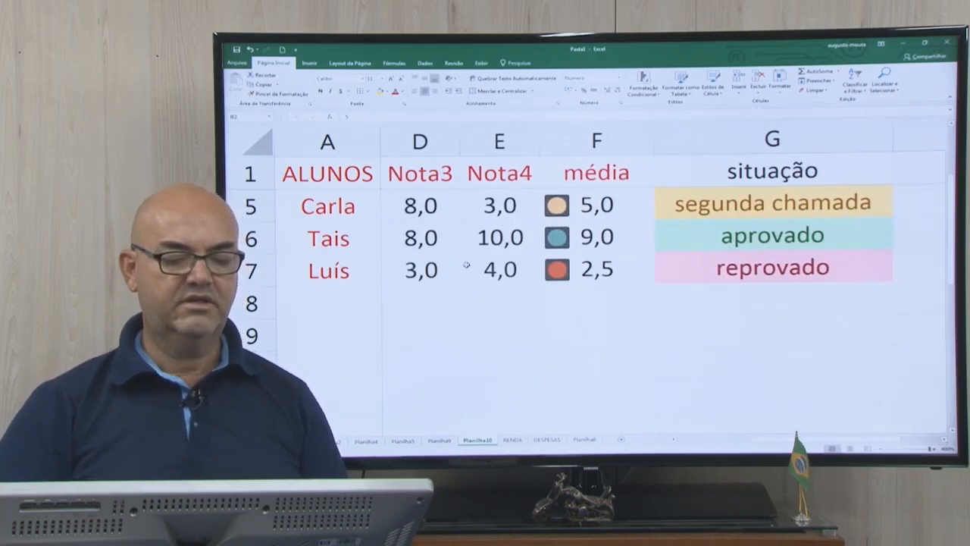
scroll(466, 265, up, 1)
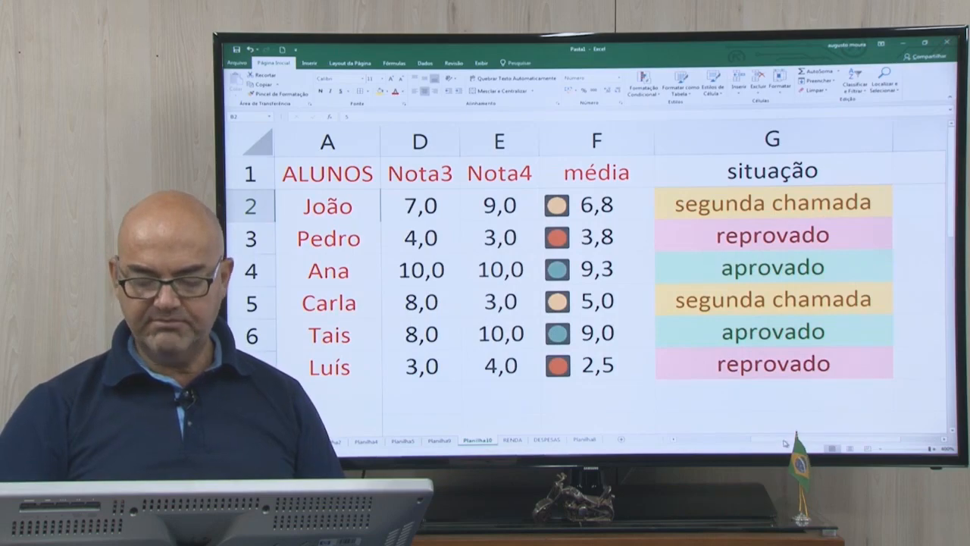
drag(785, 441, 687, 443)
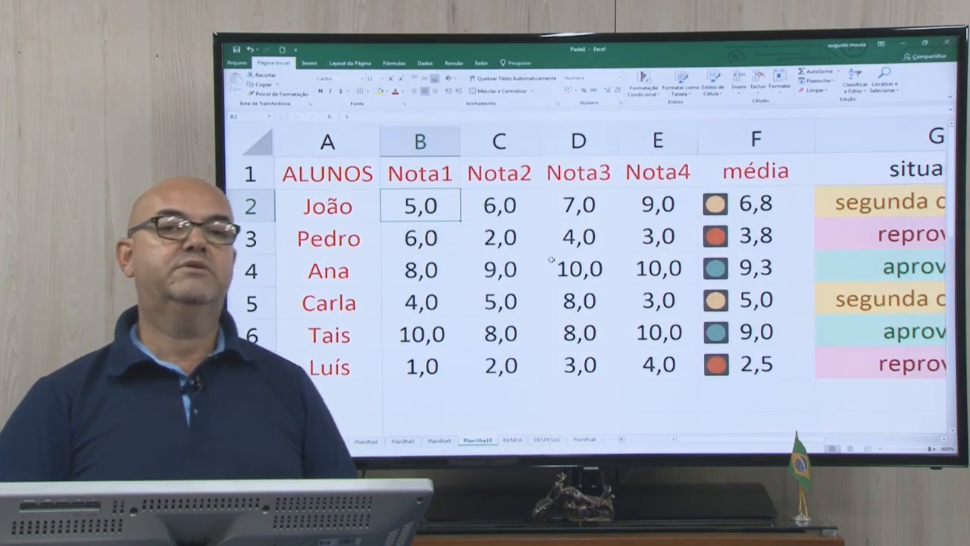